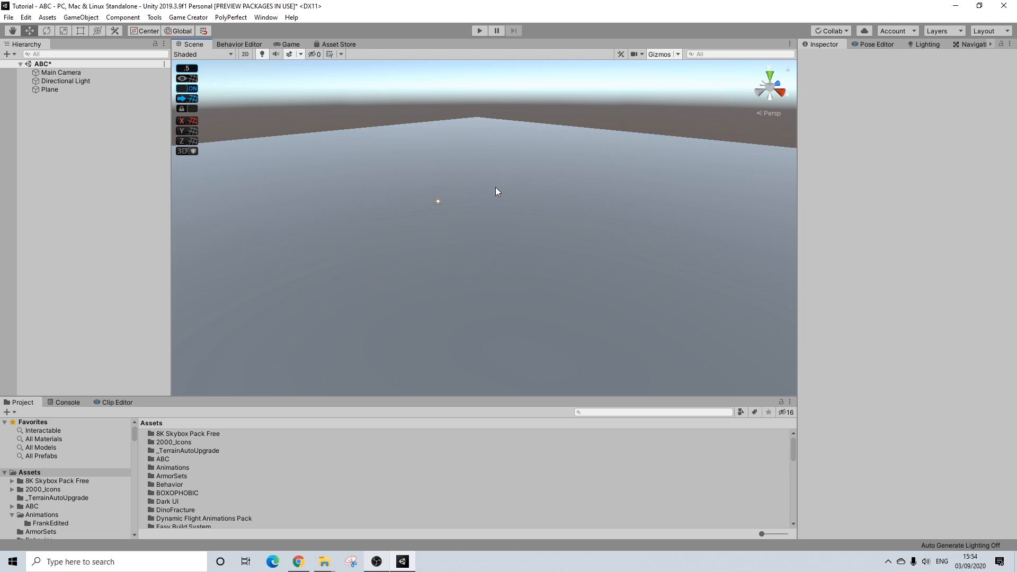
Step: Add a Game Creator Player character to the scene
{"action": "right_click", "coordinate": [69, 125]}
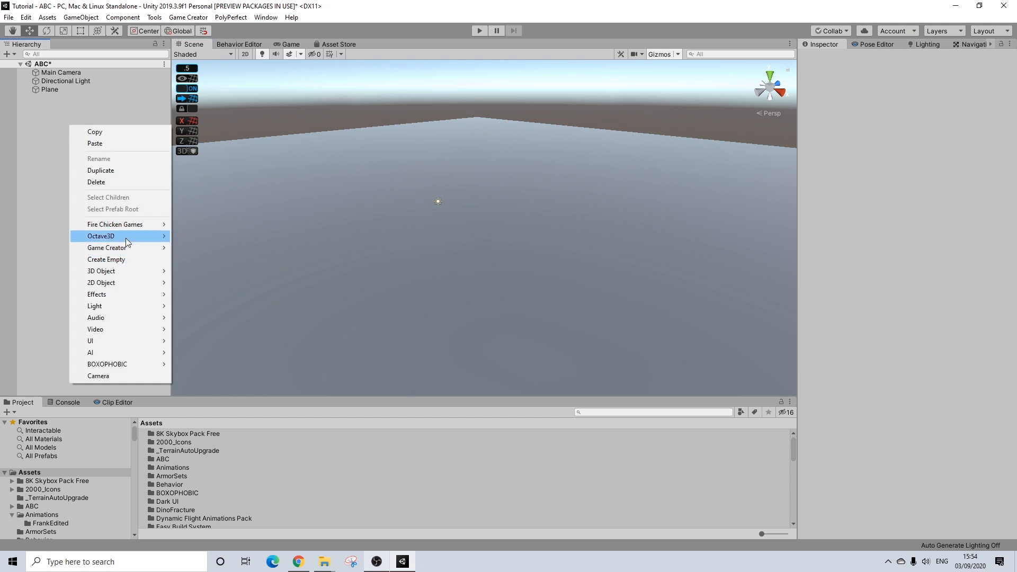
{"action": "mouse_move", "coordinate": [151, 268]}
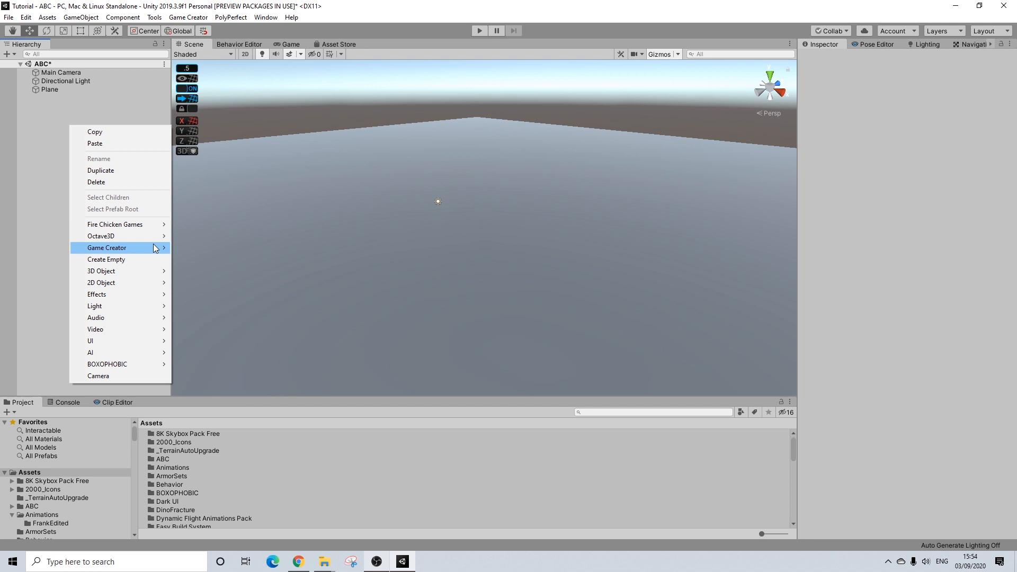
{"action": "mouse_move", "coordinate": [154, 248]}
{"action": "mouse_move", "coordinate": [230, 283]}
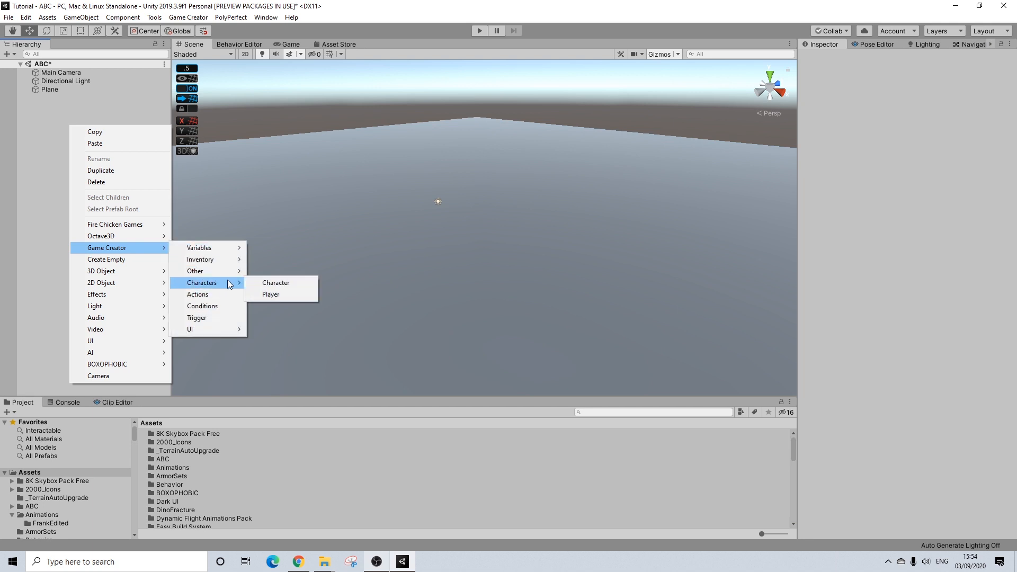
{"action": "left_click", "coordinate": [265, 294]}
Step: Add a Game Creator non-player Character to the scene
{"action": "right_click", "coordinate": [63, 186]}
{"action": "mouse_move", "coordinate": [122, 308]}
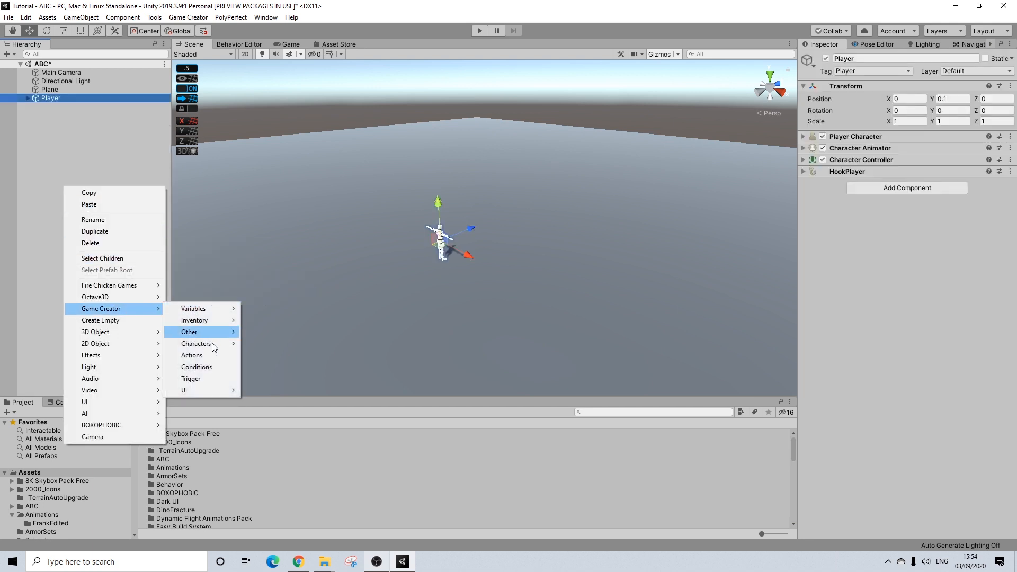
{"action": "mouse_move", "coordinate": [214, 347]}
{"action": "left_click", "coordinate": [268, 344]}
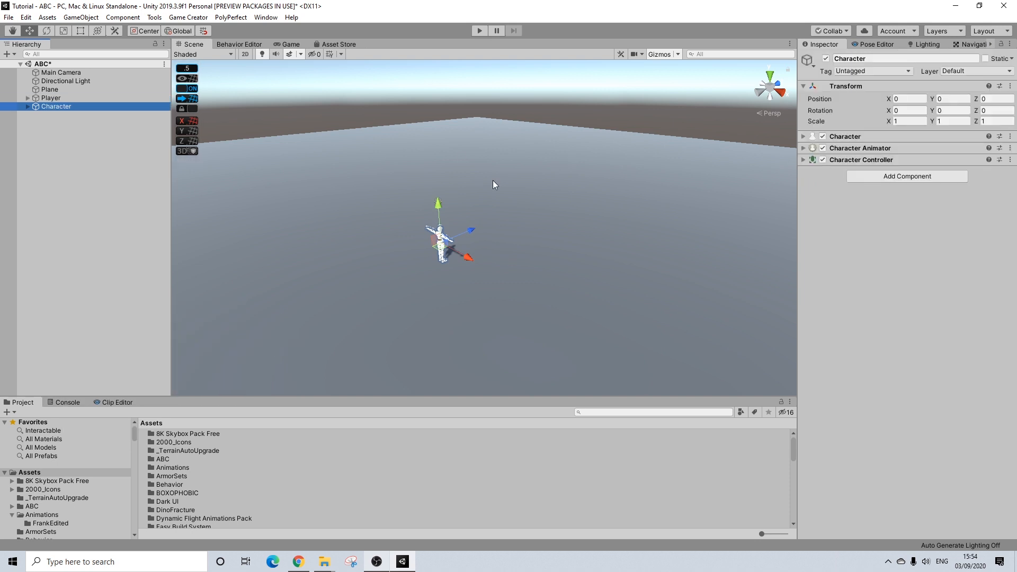
Step: Move the Character in front of the Player to about Z 3.5 and set its Y rotation to 180
{"action": "left_click_drag", "start_coordinate": [471, 230], "coordinate": [539, 213]}
{"action": "left_click", "coordinate": [948, 112]}
{"action": "type", "text": "180"}
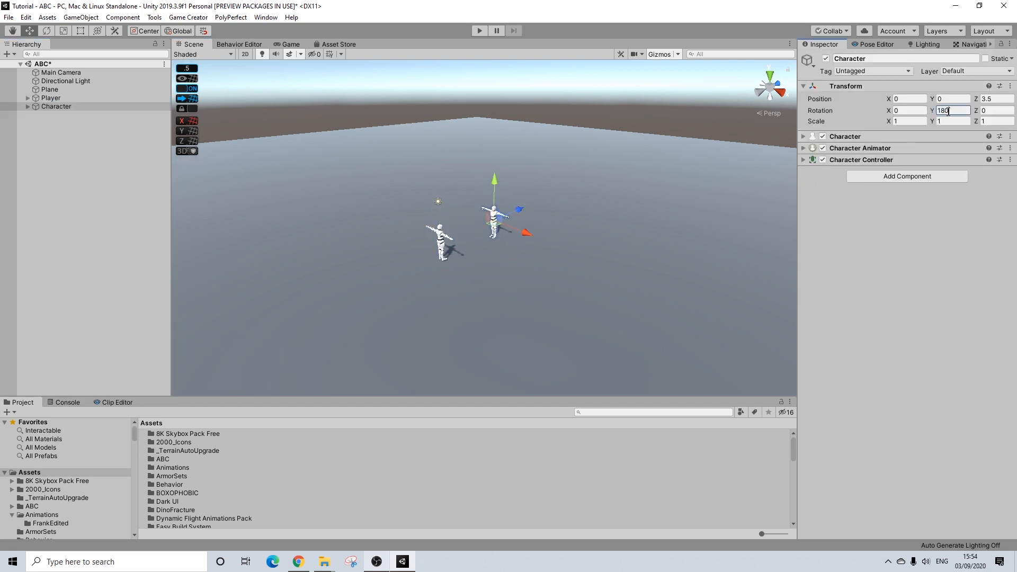
Step: Add a Game Creator Camera Motor to the scene and place it above the Plane in the hierarchy
{"action": "right_click", "coordinate": [69, 136]}
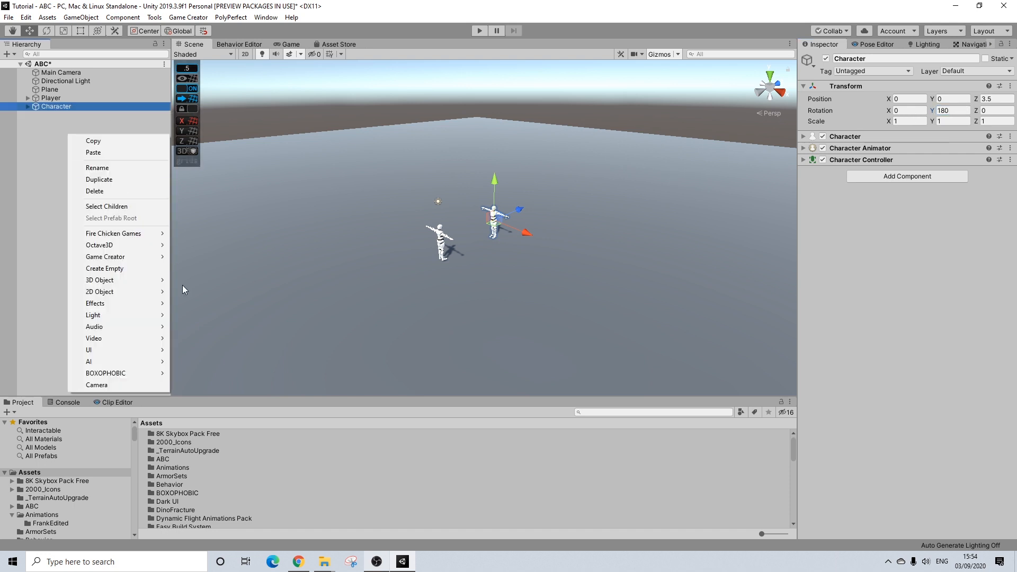
{"action": "mouse_move", "coordinate": [147, 257]}
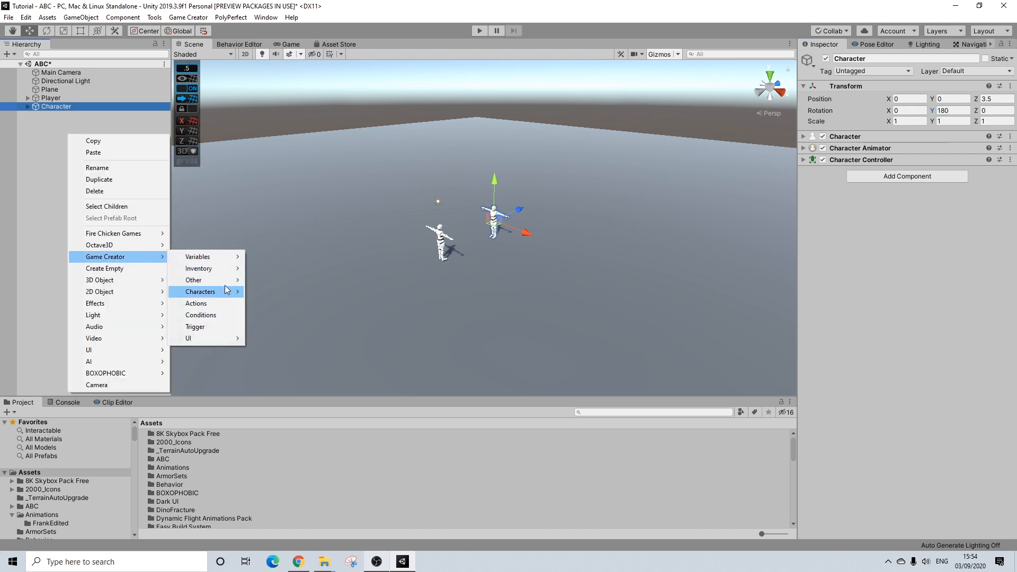
{"action": "mouse_move", "coordinate": [211, 280]}
{"action": "left_click", "coordinate": [285, 315]}
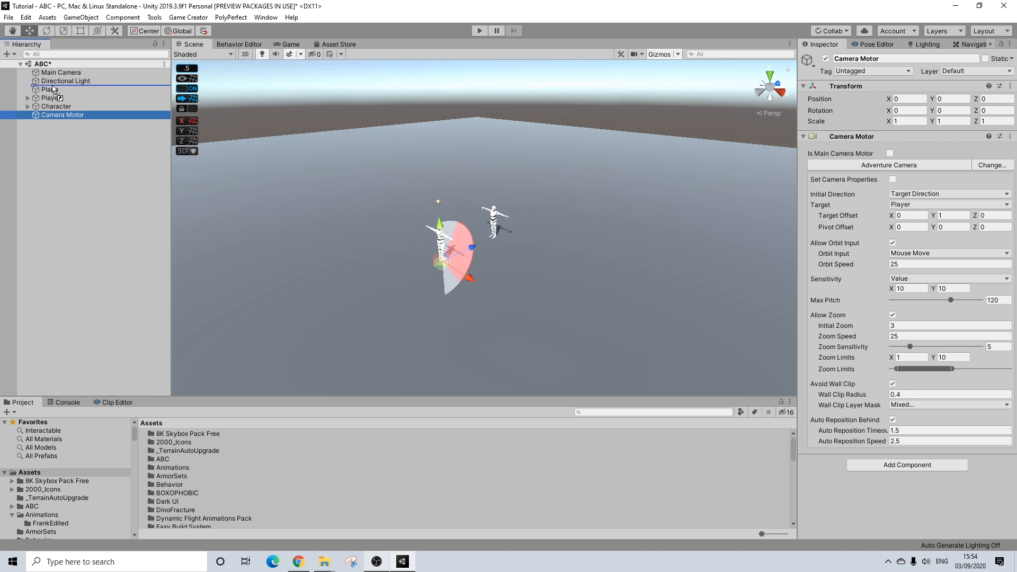
Step: Set the Camera Motor's target offset to X 0.7 and Y 1.5
{"action": "left_click", "coordinate": [912, 216]}
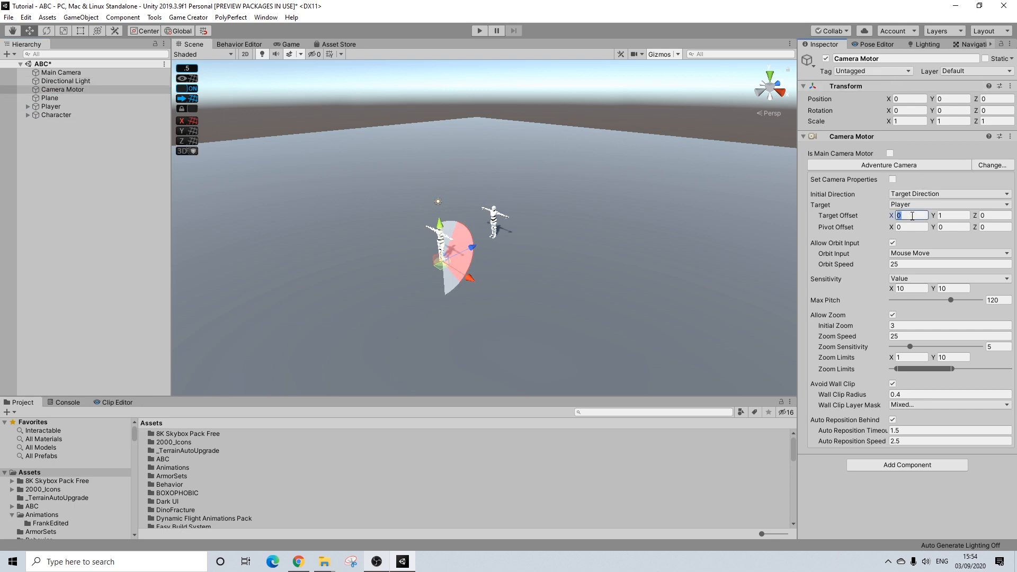
{"action": "type", "text": "0.7"}
{"action": "key", "text": "Tab"}
{"action": "type", "text": "1.5"}
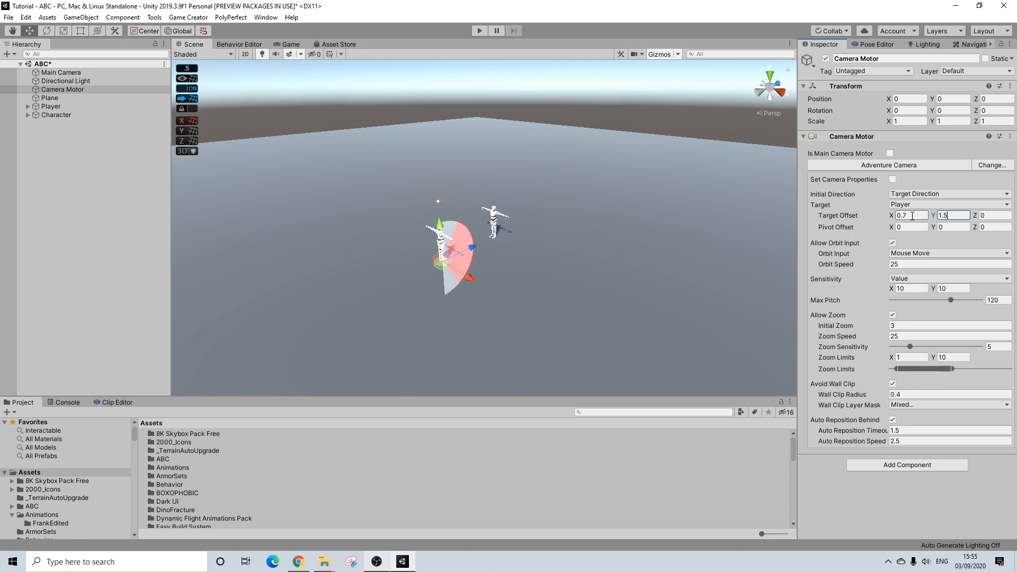
Step: Set the Camera Motor's orbit input to Hold Middle Mouse and its initial zoom to 2.5, with zooming disallowed
{"action": "left_click", "coordinate": [903, 253]}
{"action": "left_click", "coordinate": [910, 300]}
{"action": "left_click", "coordinate": [893, 324]}
{"action": "type", "text": "2.5"}
{"action": "left_click", "coordinate": [893, 314]}
Step: Set the Camera Motor's auto reposition timeout and auto reposition speed both to 0.5
{"action": "left_click", "coordinate": [906, 430]}
{"action": "type", "text": "0.5"}
{"action": "key", "text": "Tab"}
{"action": "type", "text": "0"}
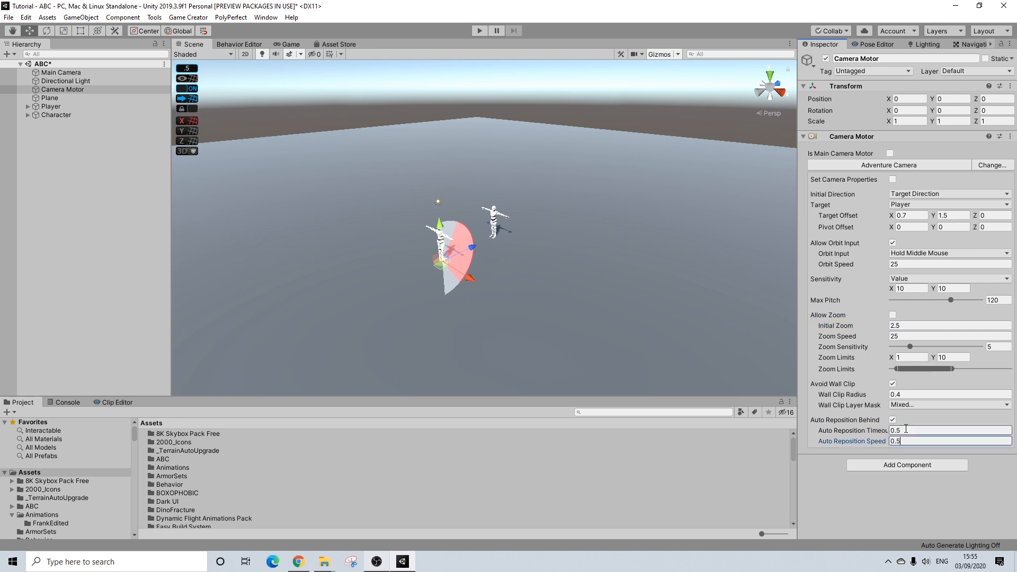
{"action": "left_click", "coordinate": [72, 154]}
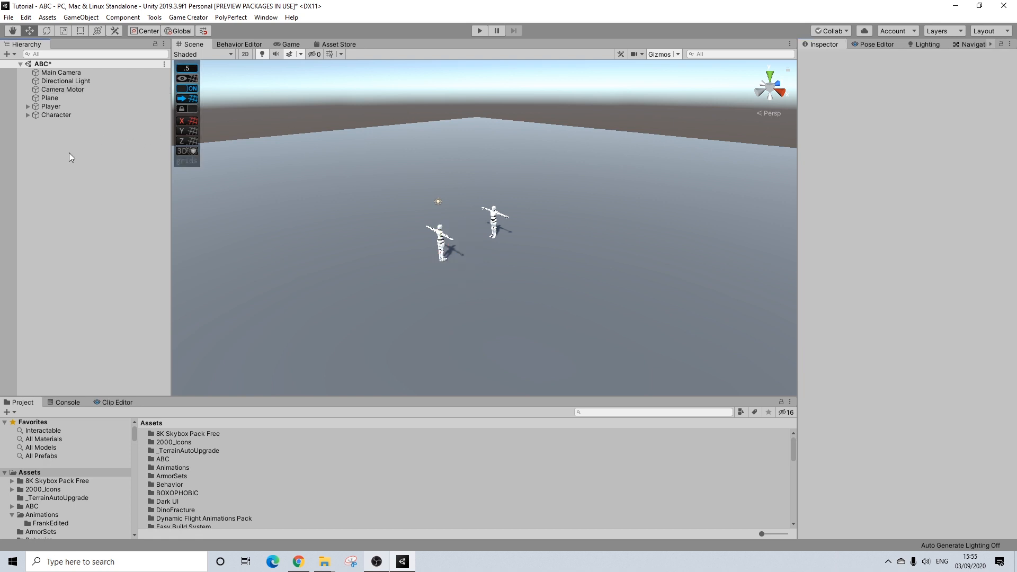
Step: Add the Game Creator Stats component to the Player
{"action": "left_click", "coordinate": [50, 97]}
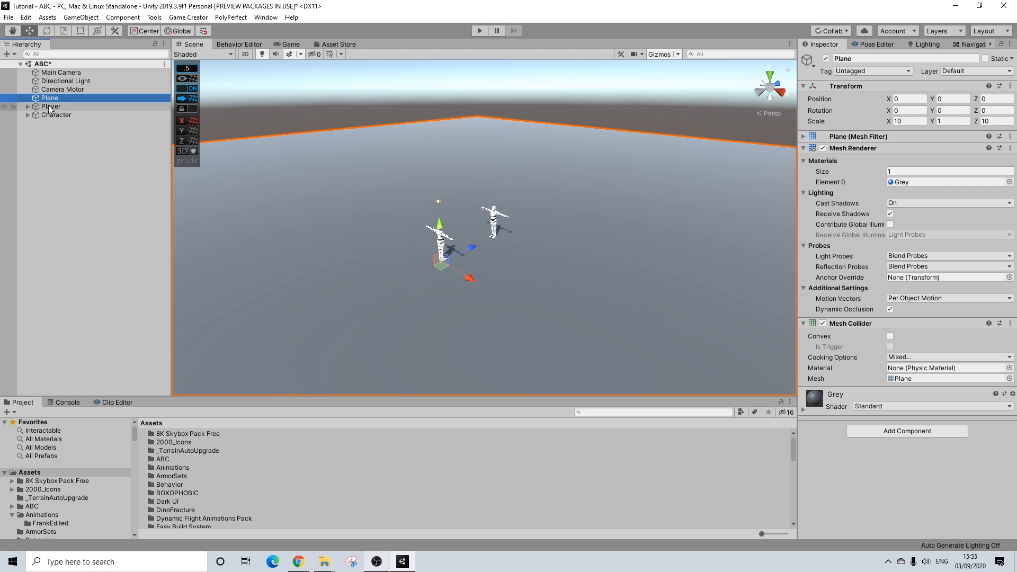
{"action": "left_click", "coordinate": [49, 107]}
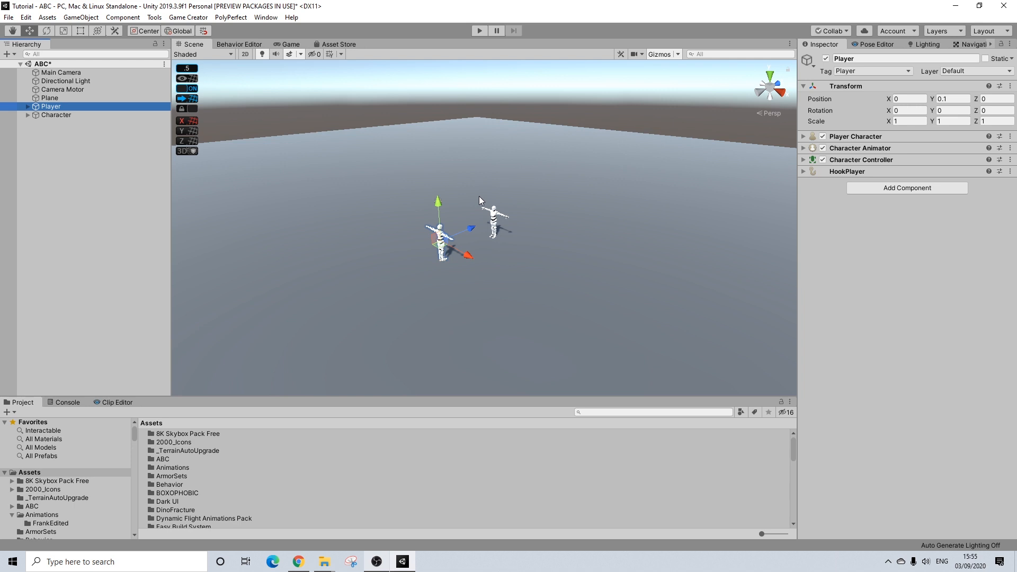
{"action": "left_click", "coordinate": [59, 115]}
{"action": "left_click", "coordinate": [55, 107]}
{"action": "left_click", "coordinate": [869, 187]}
{"action": "type", "text": "stat"}
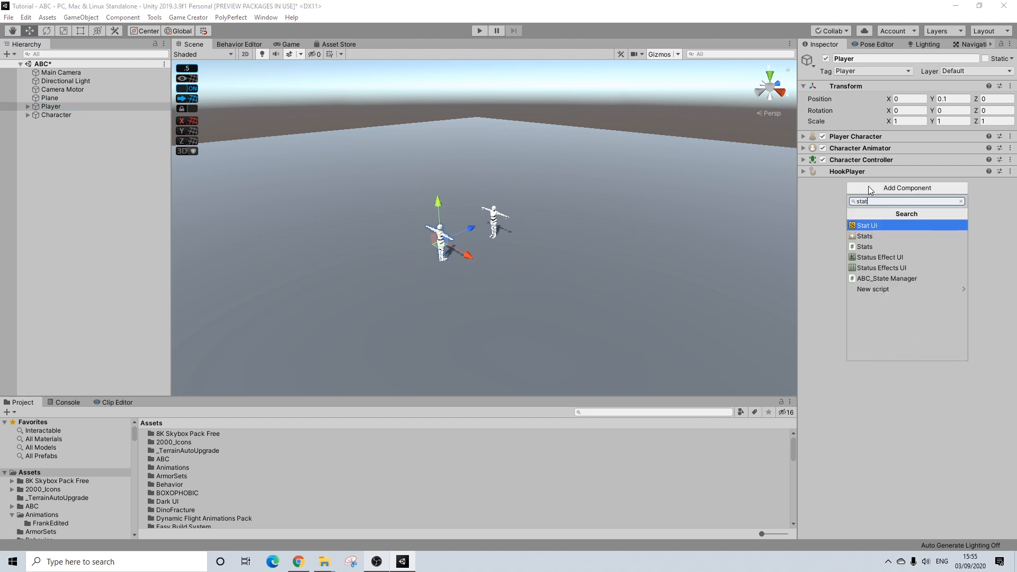
{"action": "left_click", "coordinate": [864, 236]}
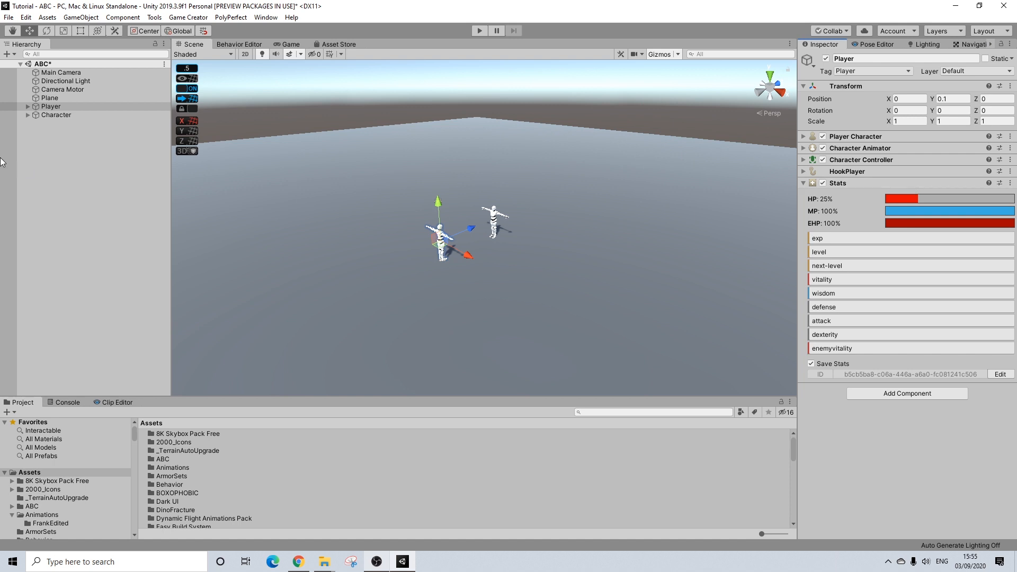
Step: Add the Game Creator Stats component to the Character and collapse it
{"action": "left_click", "coordinate": [54, 115]}
{"action": "left_click", "coordinate": [907, 175]}
{"action": "key", "text": "BackSpace"}
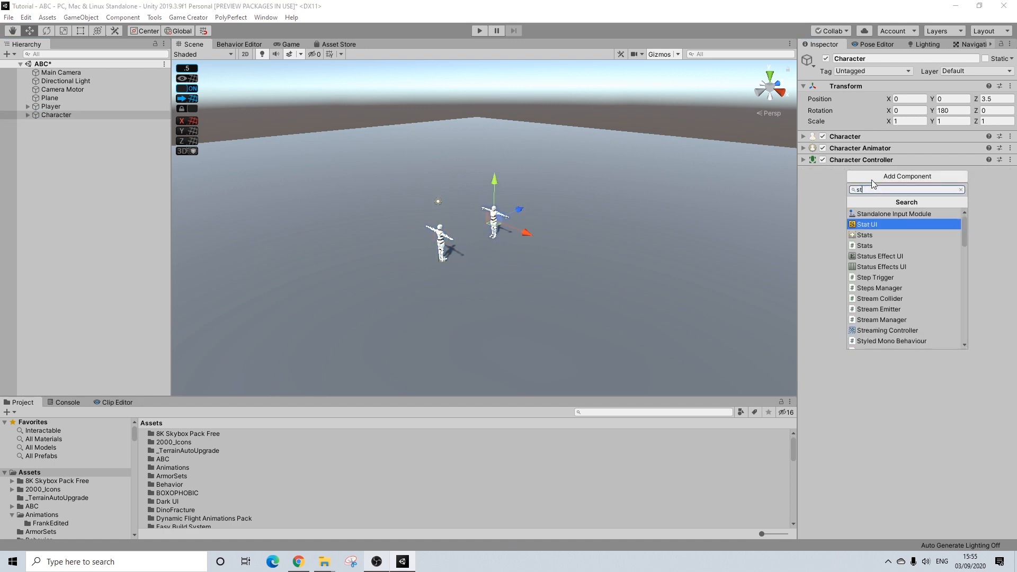
{"action": "left_click", "coordinate": [865, 235]}
{"action": "left_click", "coordinate": [838, 171]}
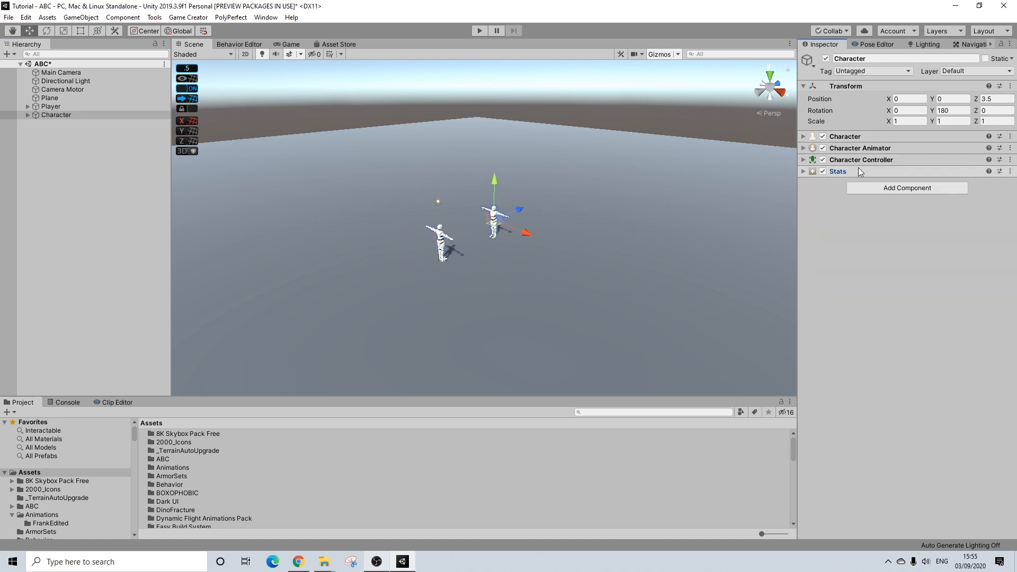
Step: Add the ABC_Controller script component to the Player
{"action": "left_click", "coordinate": [60, 108]}
{"action": "left_click", "coordinate": [878, 201]}
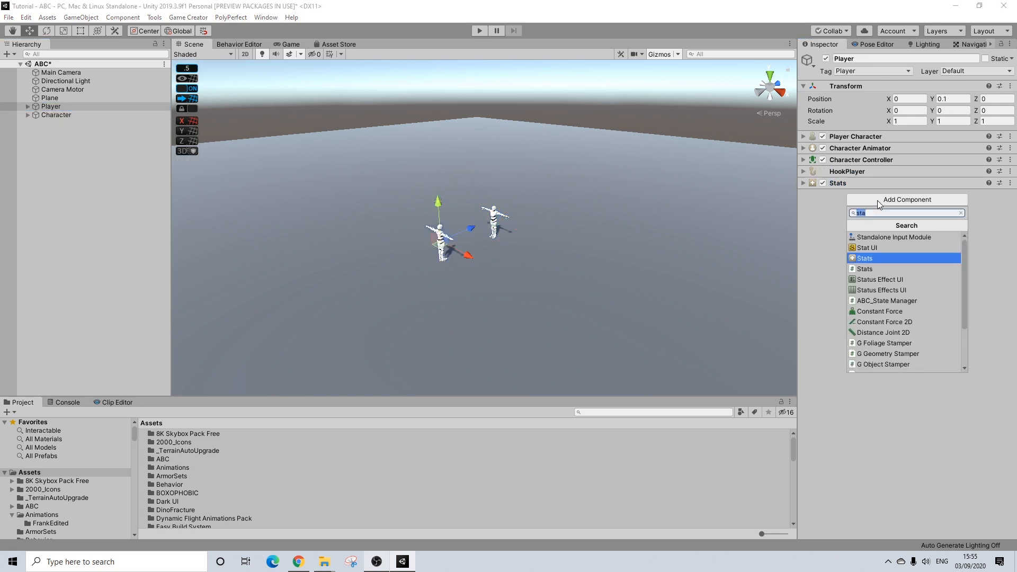
{"action": "type", "text": "abc"}
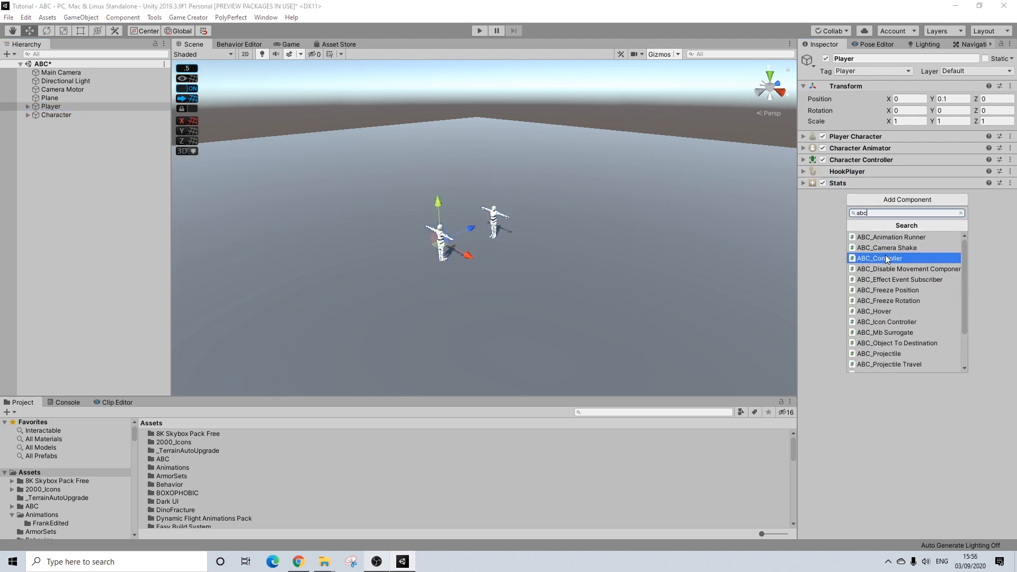
{"action": "left_click", "coordinate": [882, 258]}
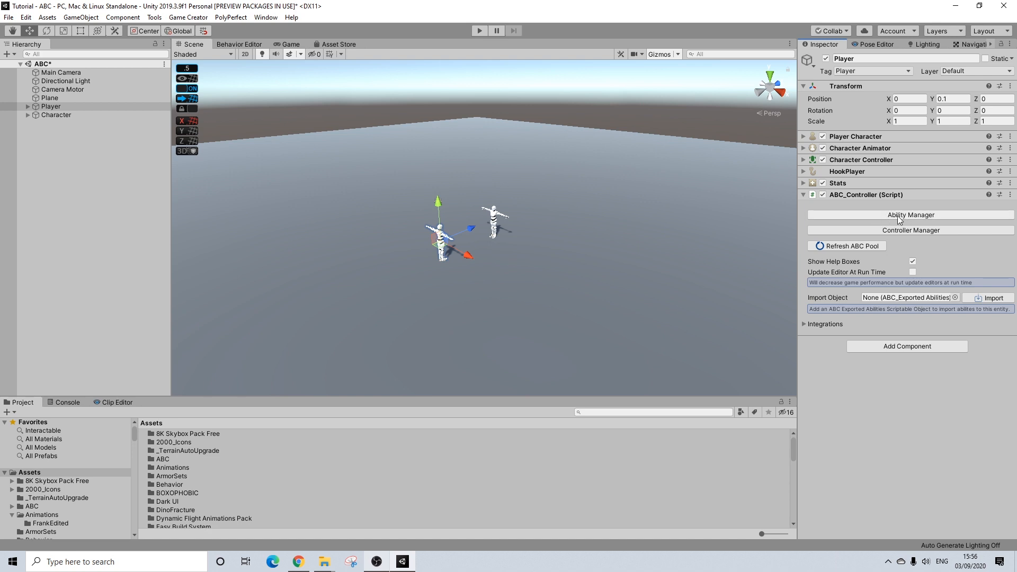
Step: Add the ABC_State Manager script component to the Character
{"action": "left_click", "coordinate": [54, 115]}
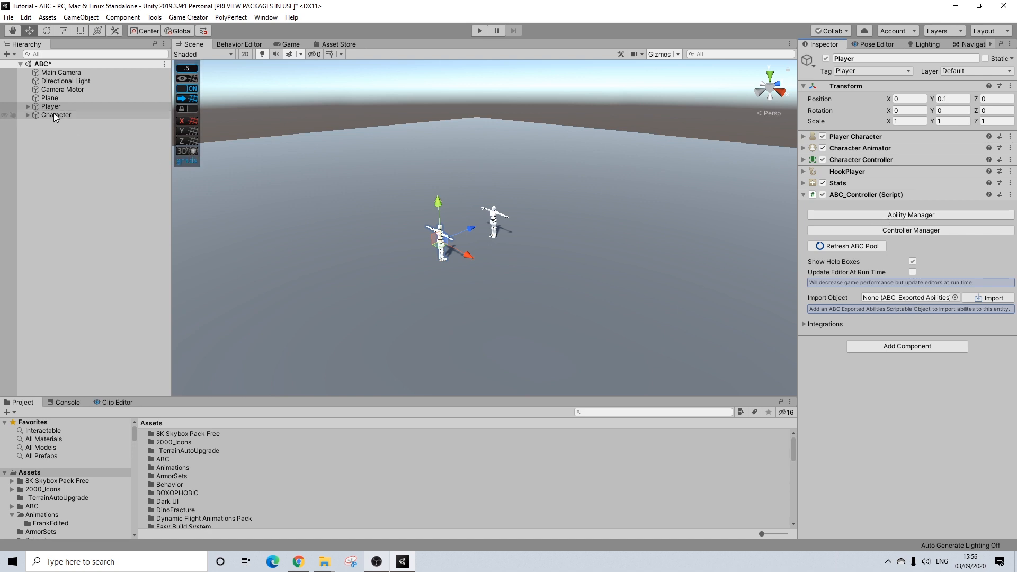
{"action": "left_click", "coordinate": [907, 188]}
{"action": "scroll", "coordinate": [900, 281], "scroll_direction": "down", "scroll_amount": 3}
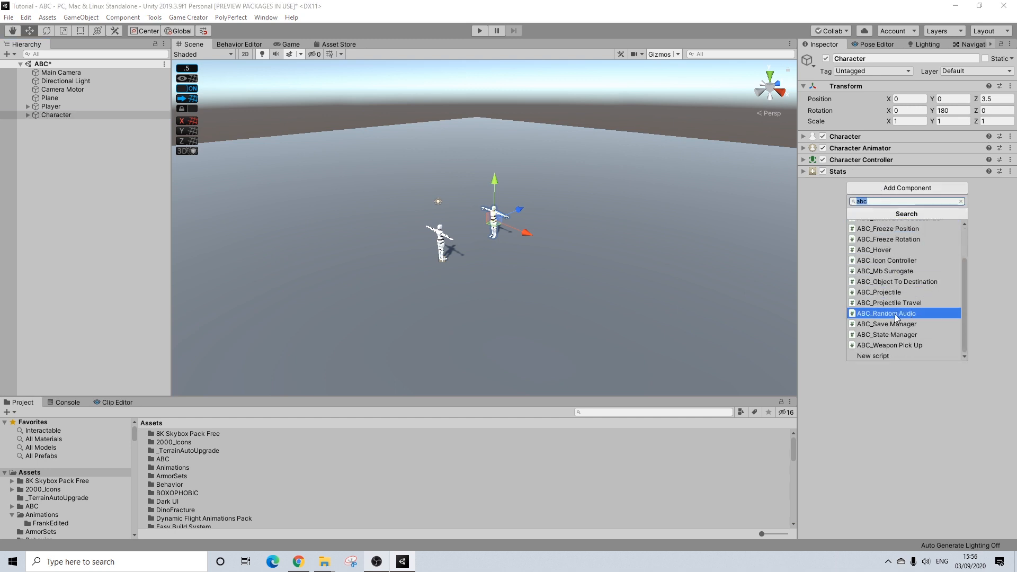
{"action": "left_click", "coordinate": [890, 334]}
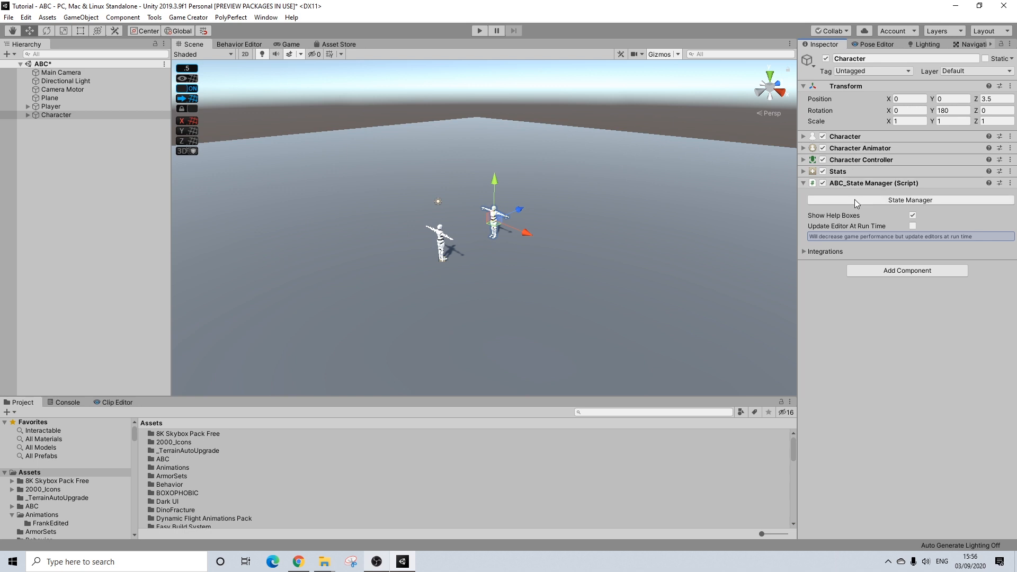
Step: Show the integration options of the Player's ABC_Controller component
{"action": "left_click", "coordinate": [50, 107]}
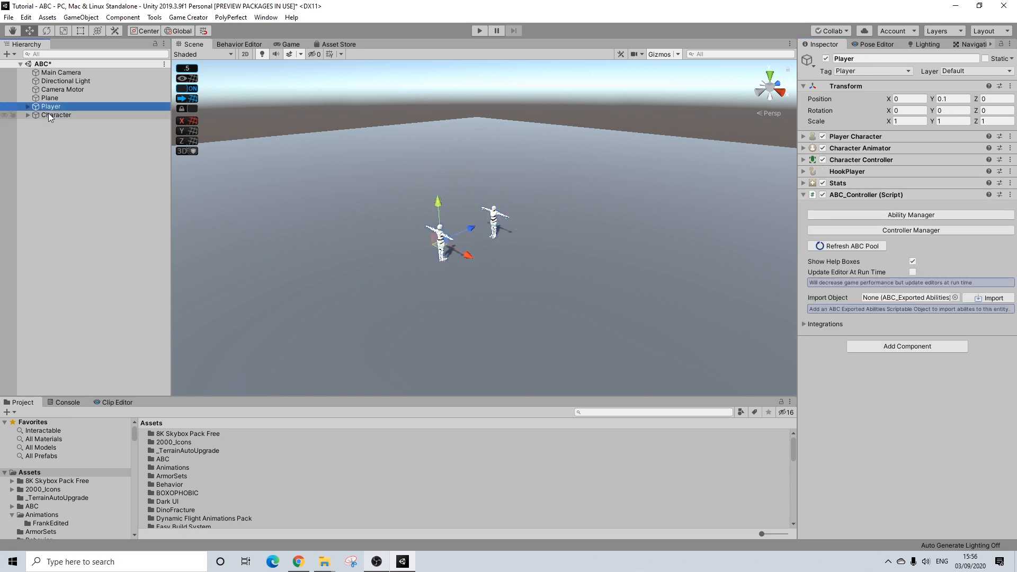
{"action": "left_click", "coordinate": [50, 115]}
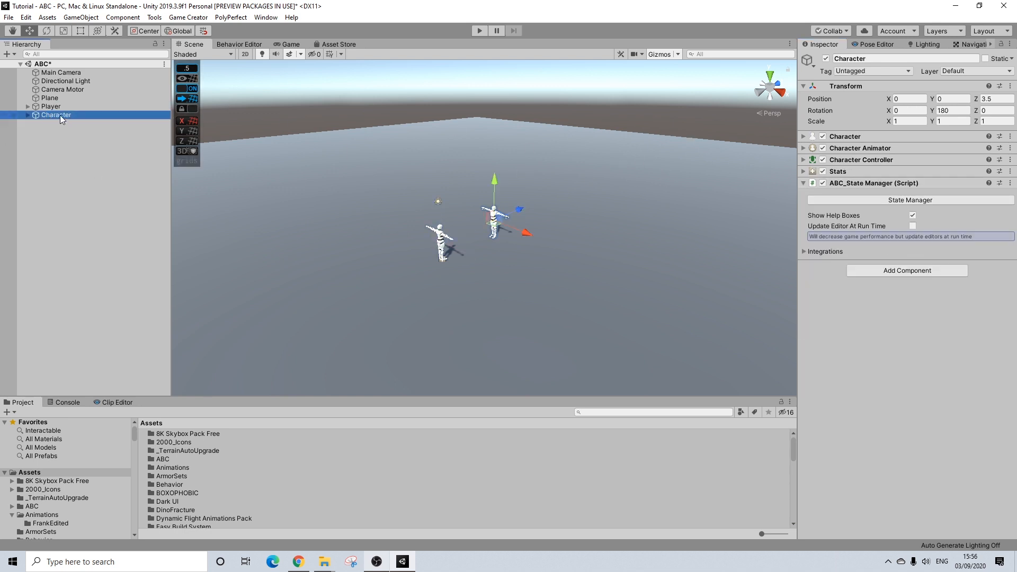
{"action": "left_click", "coordinate": [65, 107]}
{"action": "scroll", "coordinate": [515, 249], "scroll_direction": "up", "scroll_amount": 5}
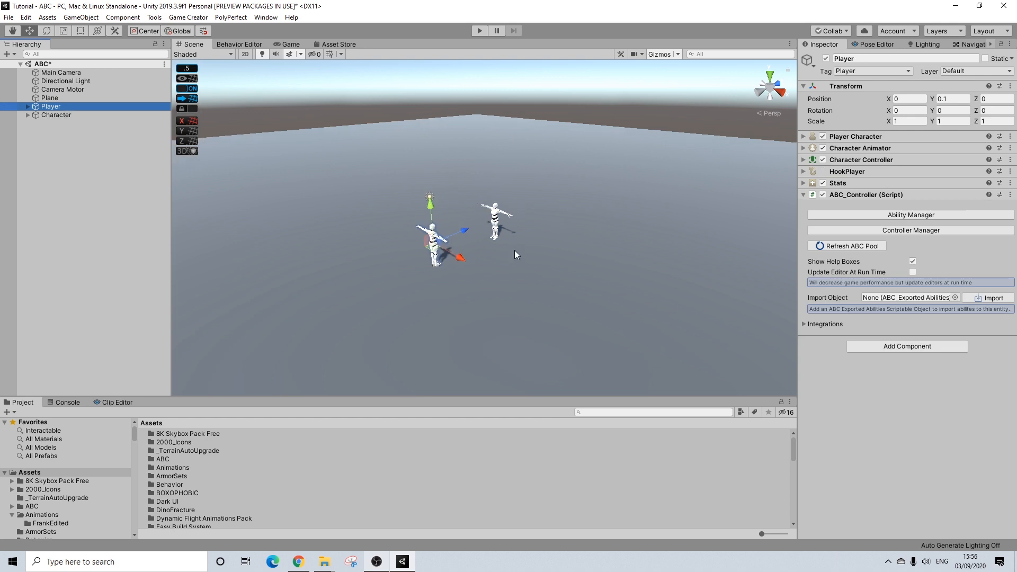
{"action": "scroll", "coordinate": [493, 255], "scroll_direction": "down", "scroll_amount": 2}
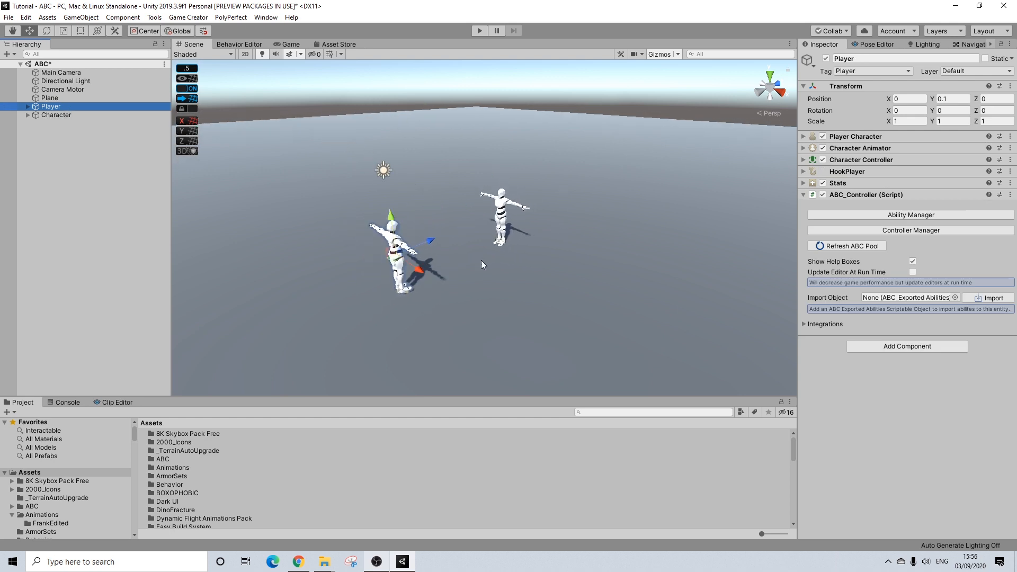
{"action": "left_click", "coordinate": [800, 324]}
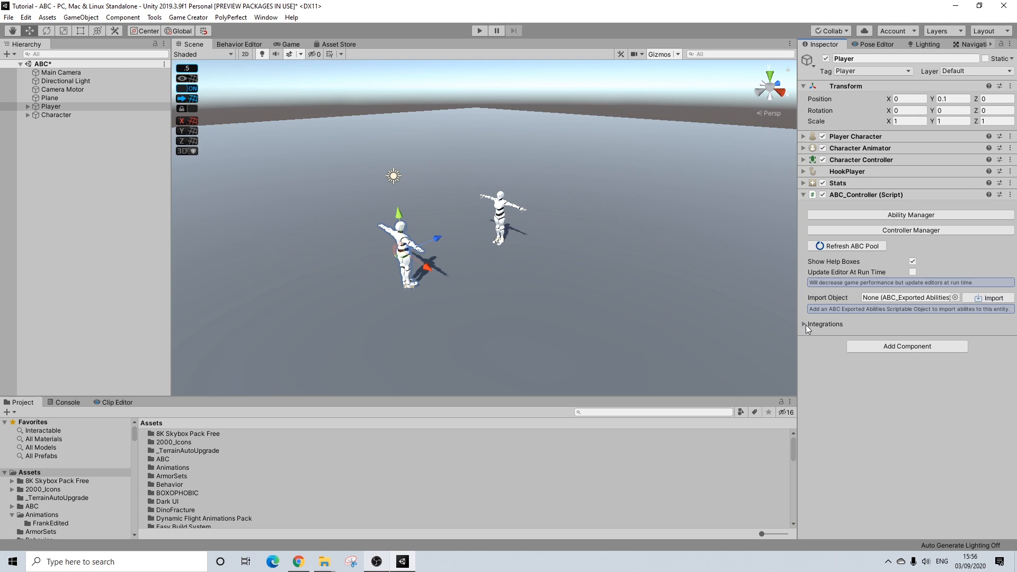
{"action": "left_click", "coordinate": [816, 324]}
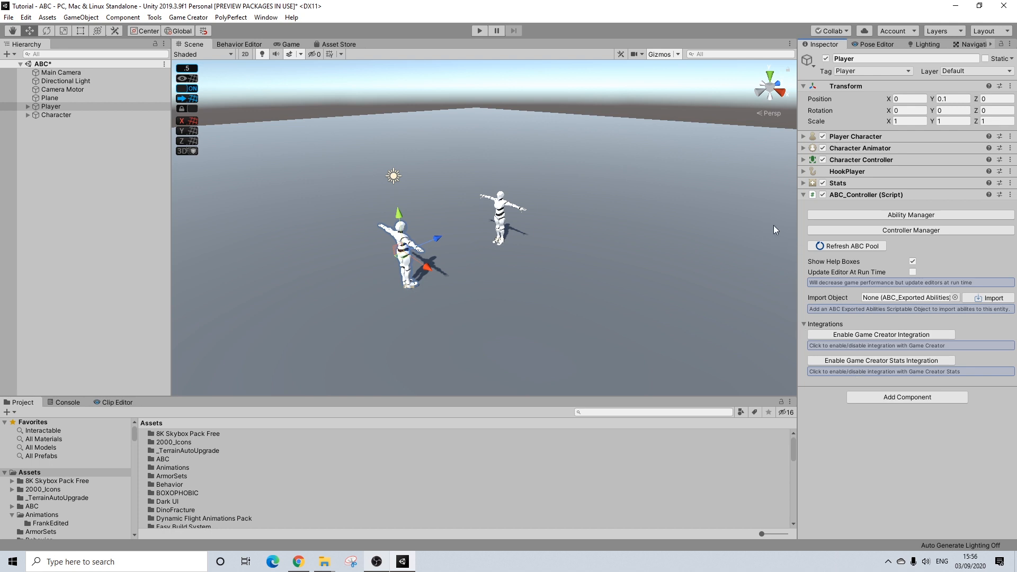
Step: Open the Player's ABC Ability Manager and add a new ability
{"action": "scroll", "coordinate": [452, 229], "scroll_direction": "up", "scroll_amount": 3}
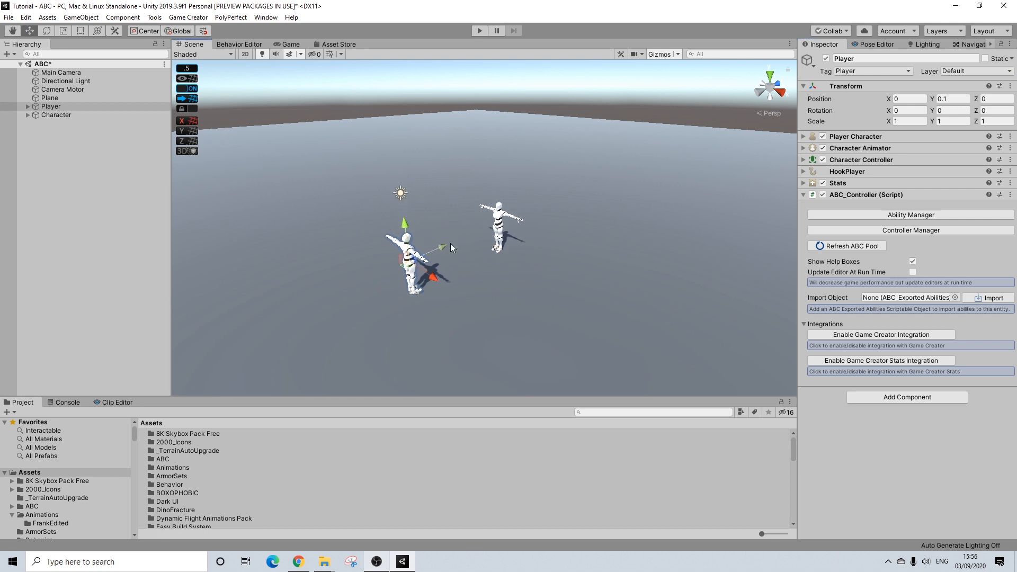
{"action": "scroll", "coordinate": [450, 248], "scroll_direction": "up", "scroll_amount": 1}
{"action": "left_click", "coordinate": [32, 108]}
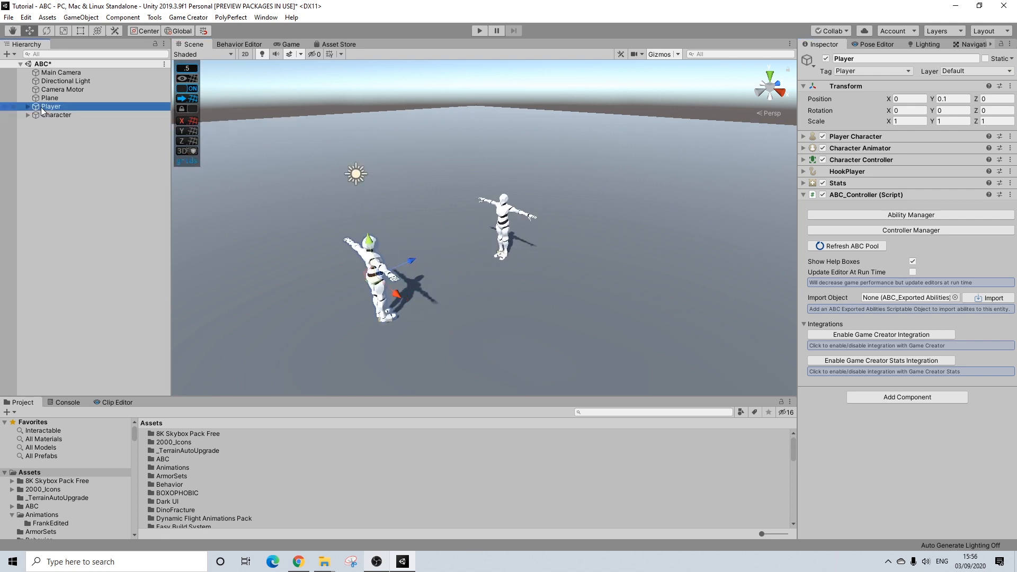
{"action": "left_click", "coordinate": [887, 216]}
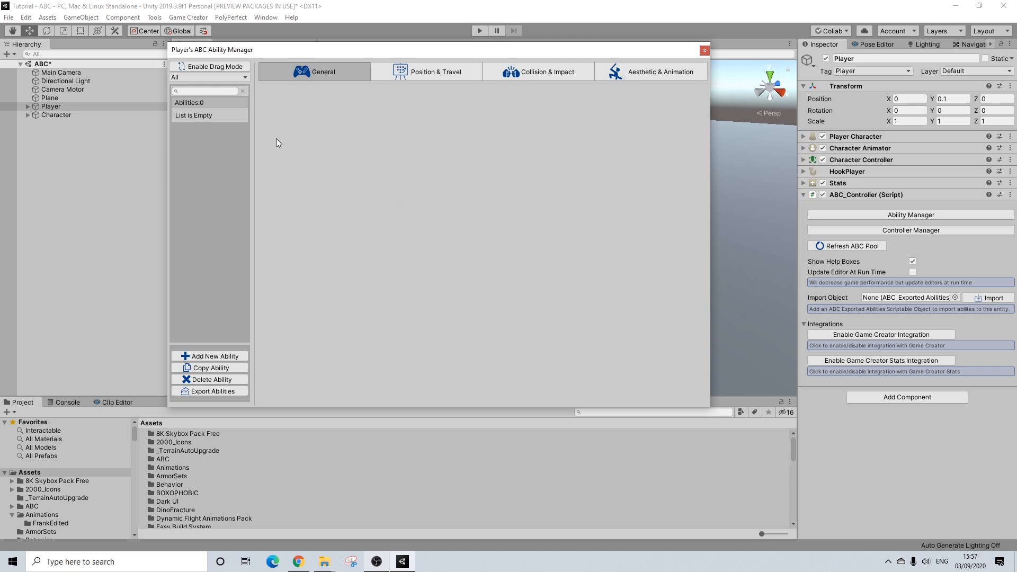
{"action": "left_click", "coordinate": [208, 357]}
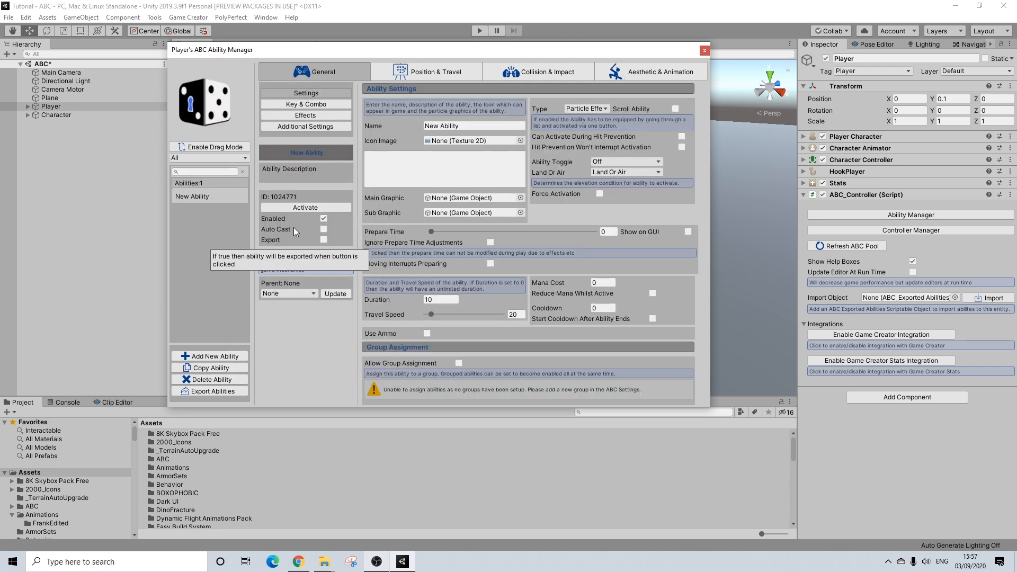
Step: Name the new ability Melee01 and assign the MeleeSkill01 texture as its icon image
{"action": "left_click", "coordinate": [461, 125]}
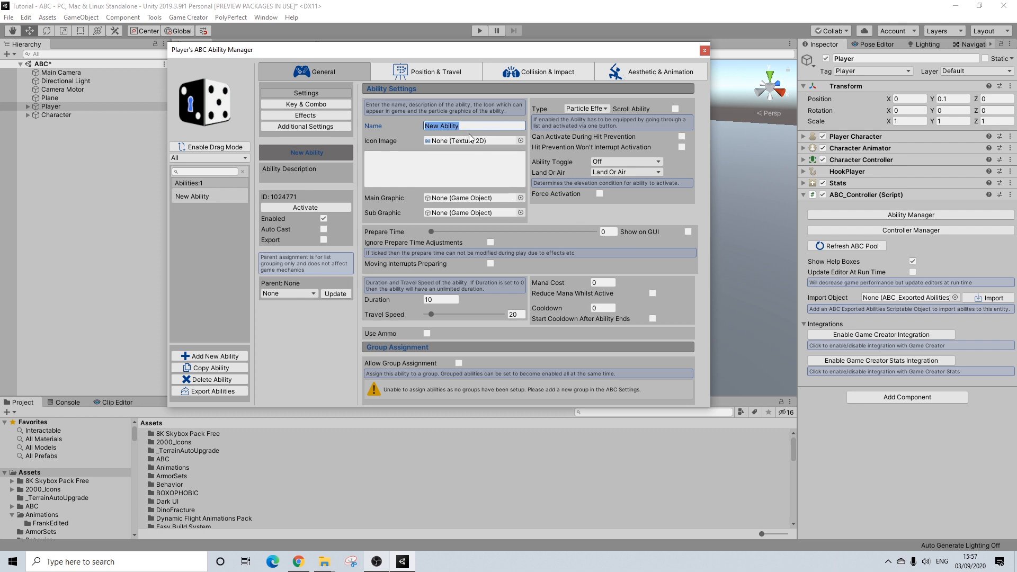
{"action": "type", "text": "Melee01"}
{"action": "left_click", "coordinate": [521, 141]}
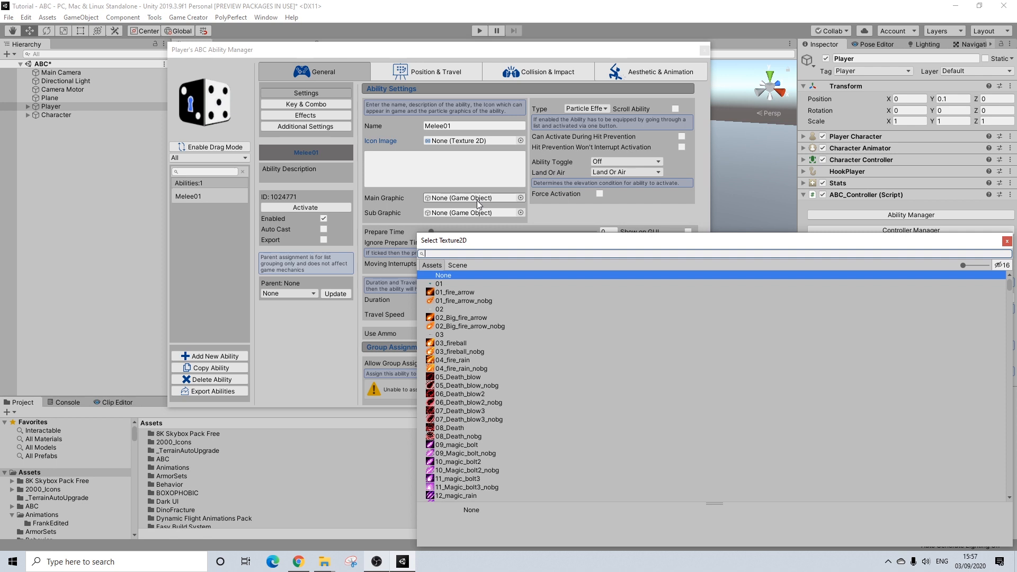
{"action": "type", "text": "sw"}
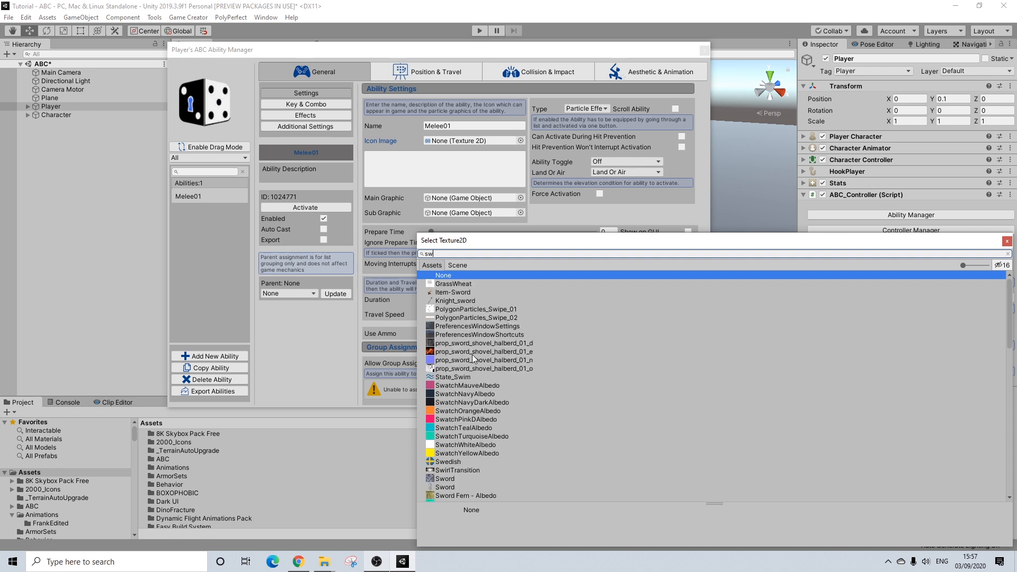
{"action": "key", "text": "BackSpace"}
{"action": "key", "text": "BackSpace"}
{"action": "type", "text": "fist"}
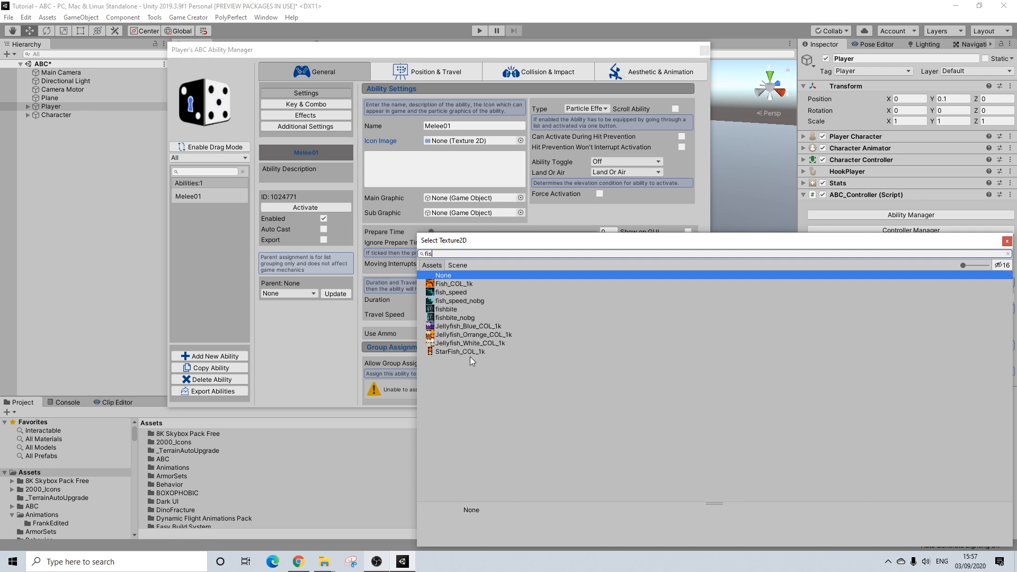
{"action": "key", "text": "BackSpace"}
{"action": "key", "text": "BackSpace"}
{"action": "key", "text": "BackSpace"}
{"action": "key", "text": "BackSpace"}
{"action": "type", "text": "mele"}
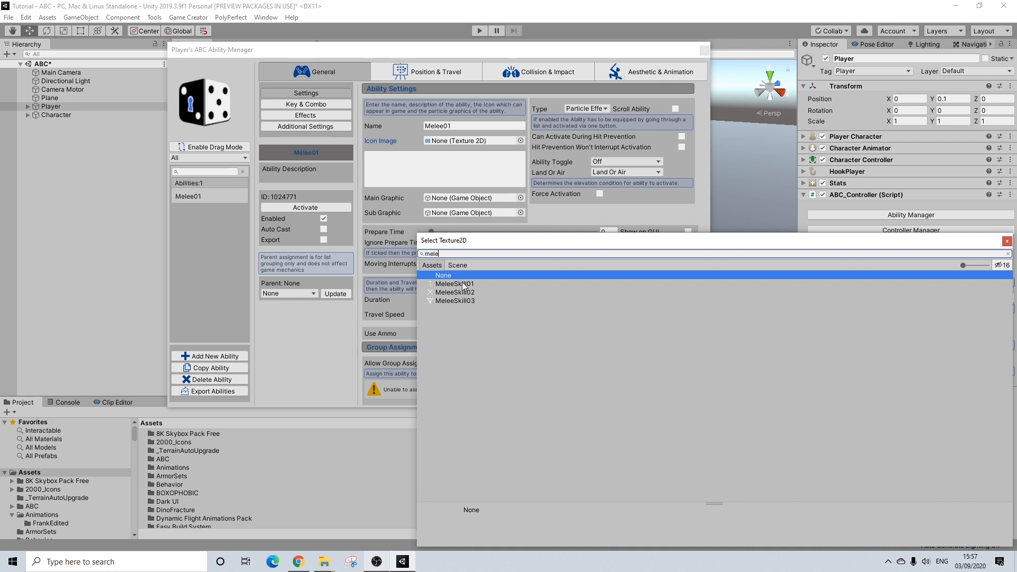
{"action": "left_click", "coordinate": [464, 285]}
{"action": "left_click", "coordinate": [1007, 241]}
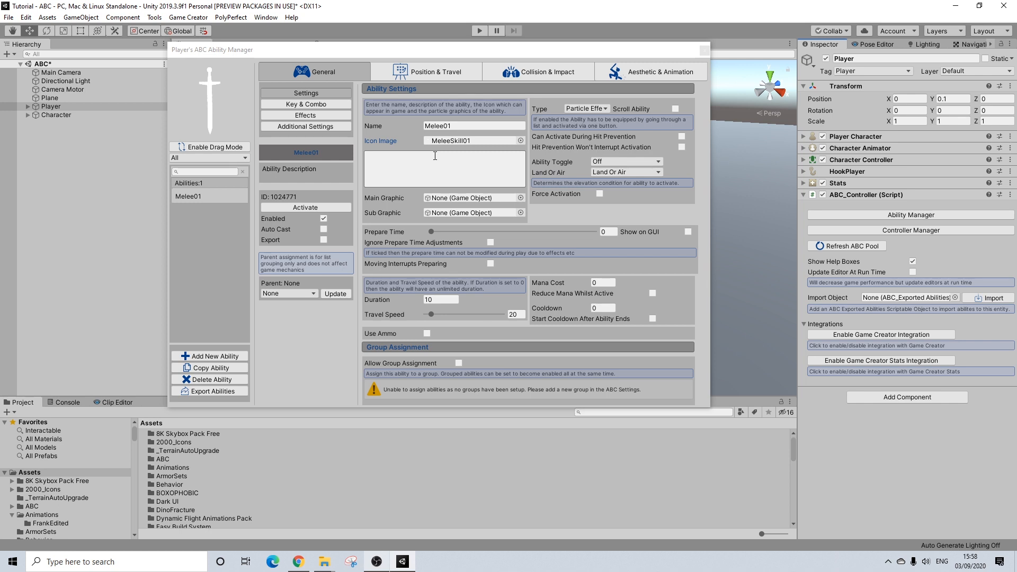
Step: Set the Melee01 ability's type to Melee
{"action": "left_click", "coordinate": [430, 231]}
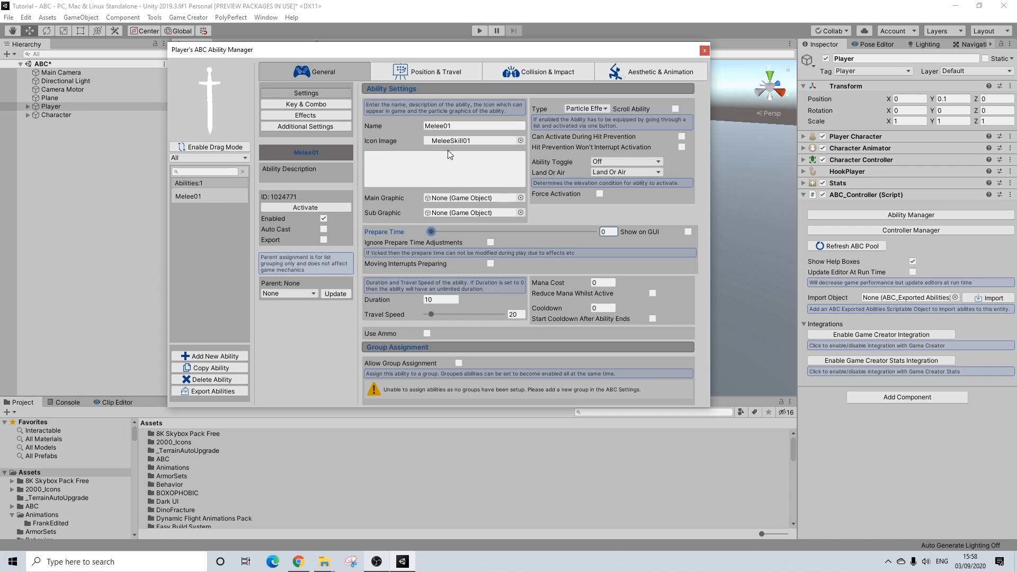
{"action": "left_click", "coordinate": [588, 109]}
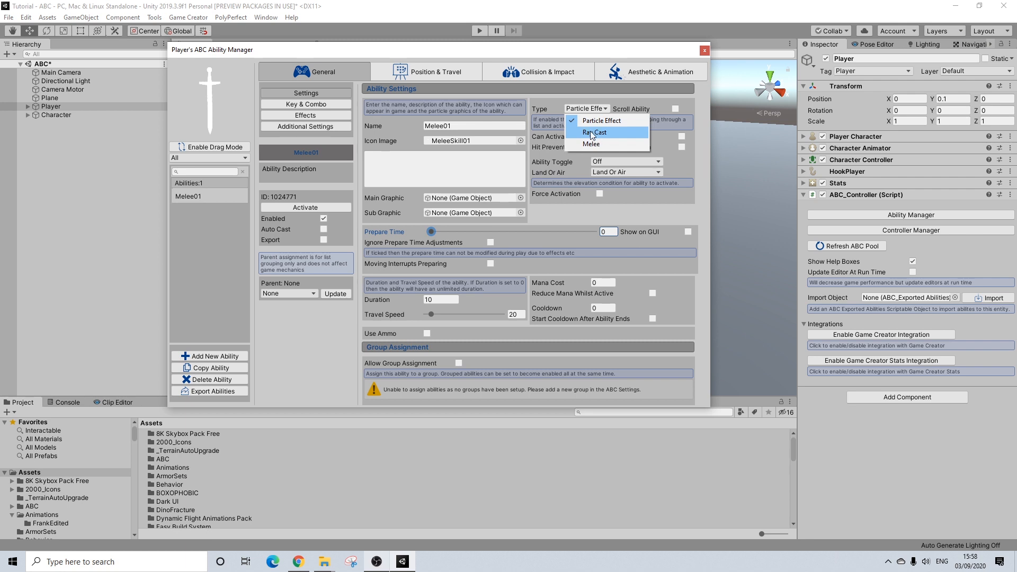
{"action": "left_click", "coordinate": [584, 145]}
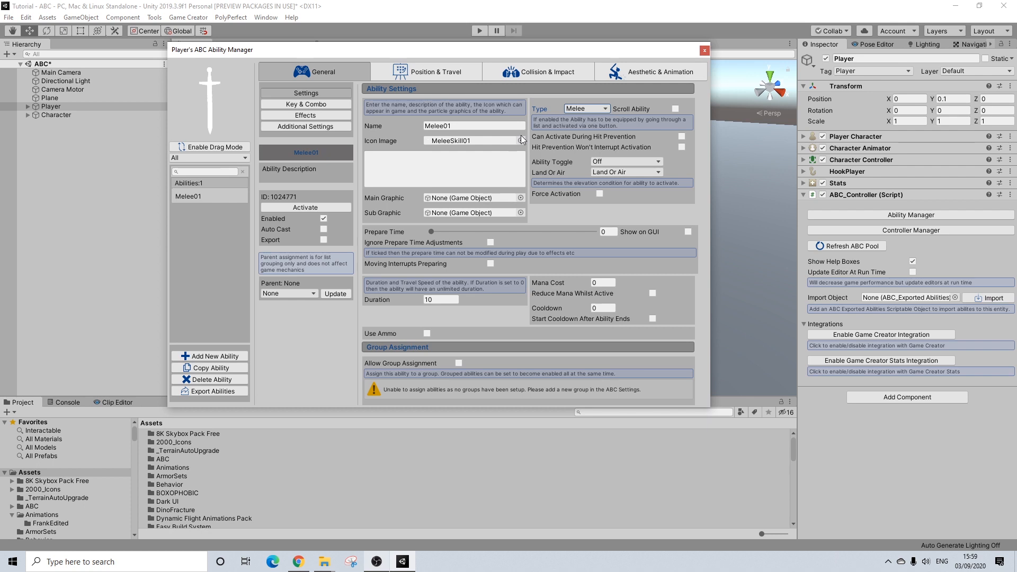
{"action": "left_click", "coordinate": [575, 108]}
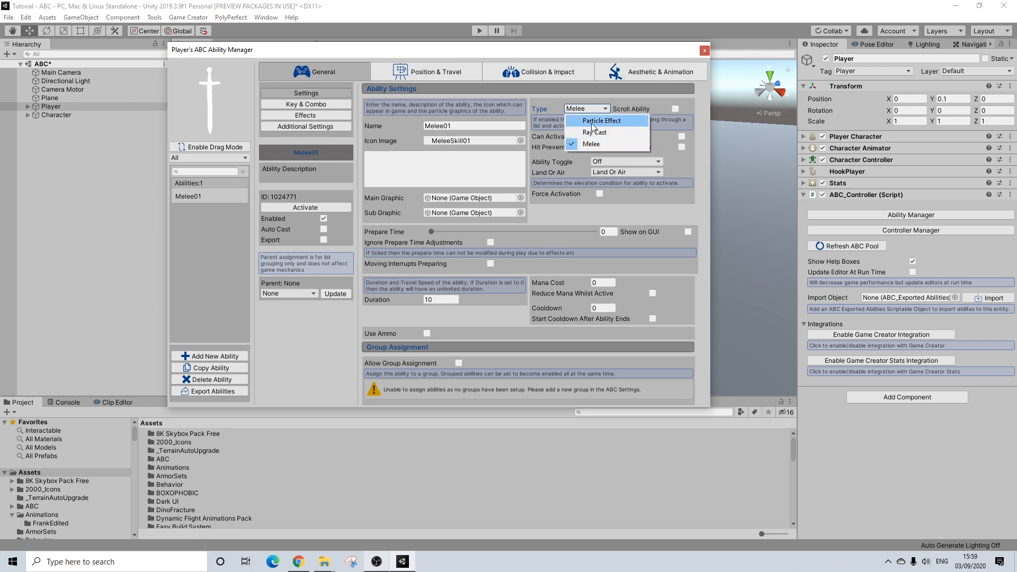
{"action": "left_click", "coordinate": [577, 100]}
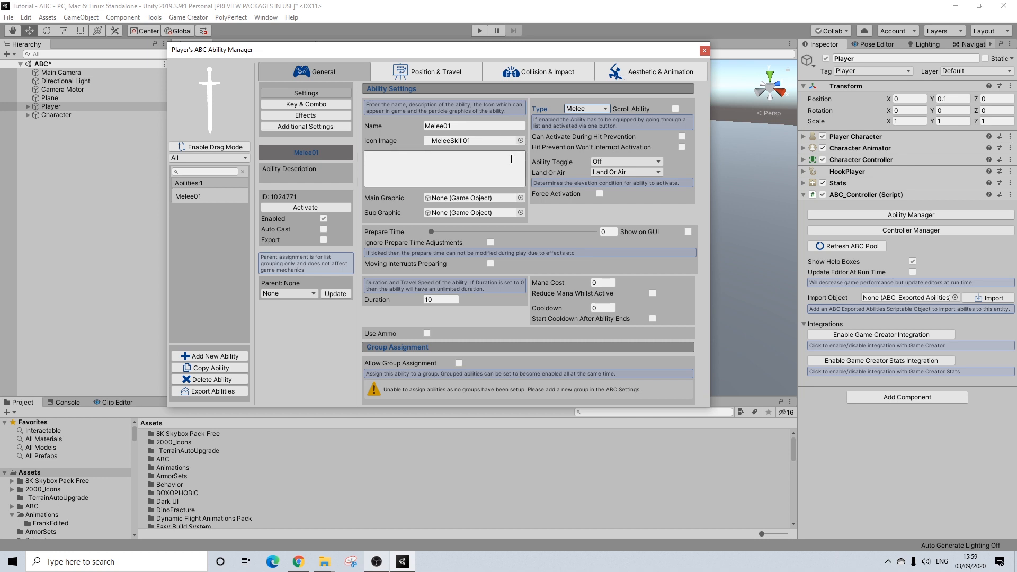
Step: Examine Melee01's key and combo, position and travel, collider, and collision settings
{"action": "left_click", "coordinate": [313, 104]}
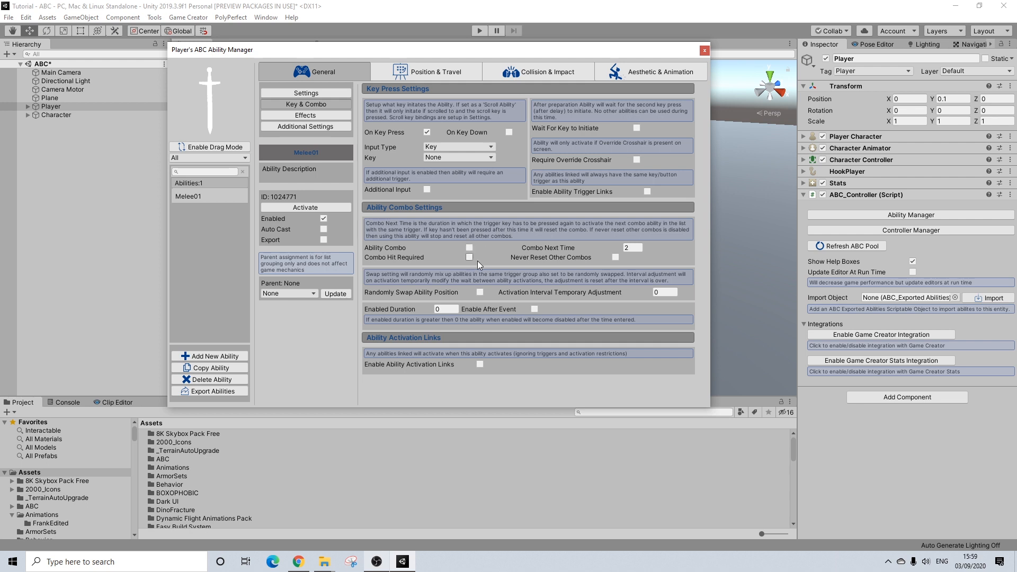
{"action": "left_click", "coordinate": [441, 74]}
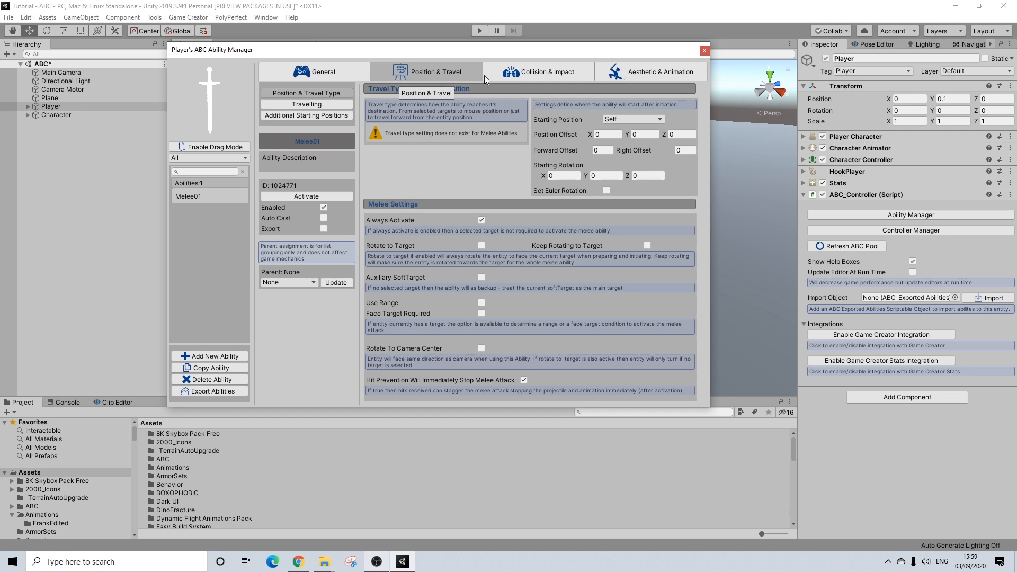
{"action": "left_click", "coordinate": [523, 77]}
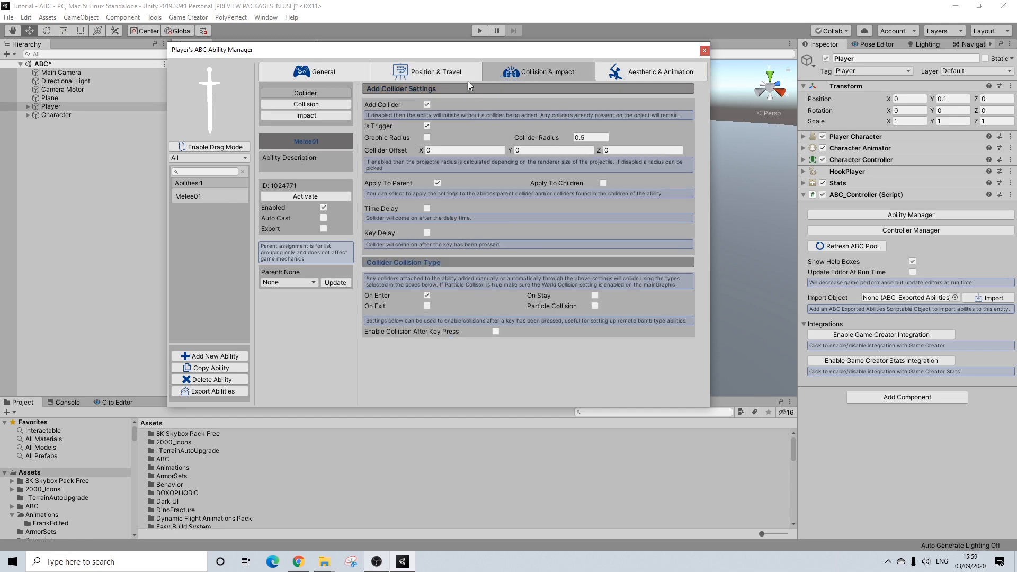
{"action": "left_click", "coordinate": [320, 105]}
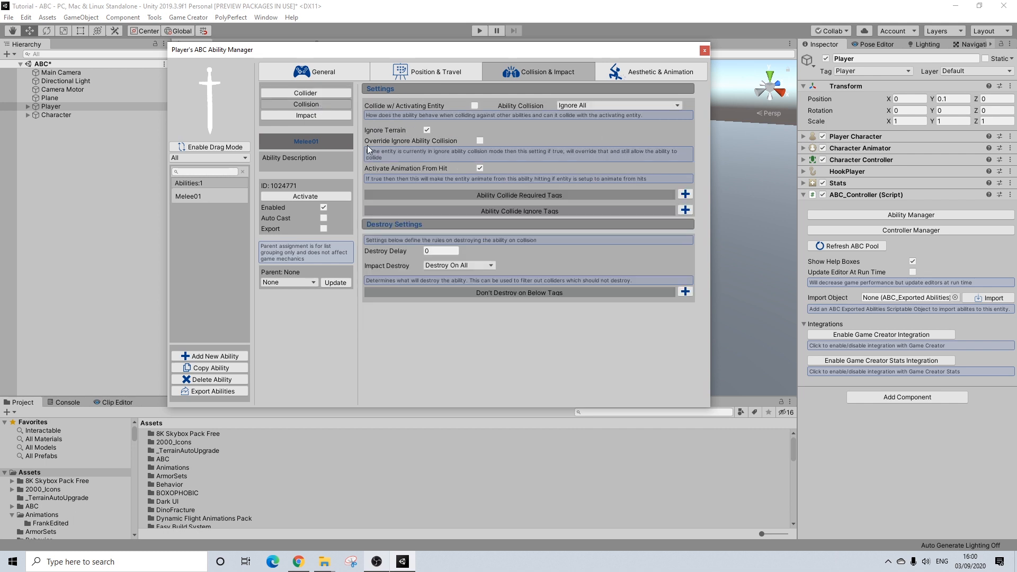
Step: Enable Splash Explosion, Splash Effects and Modify Game Speed in the ability's impact settings
{"action": "left_click", "coordinate": [304, 116]}
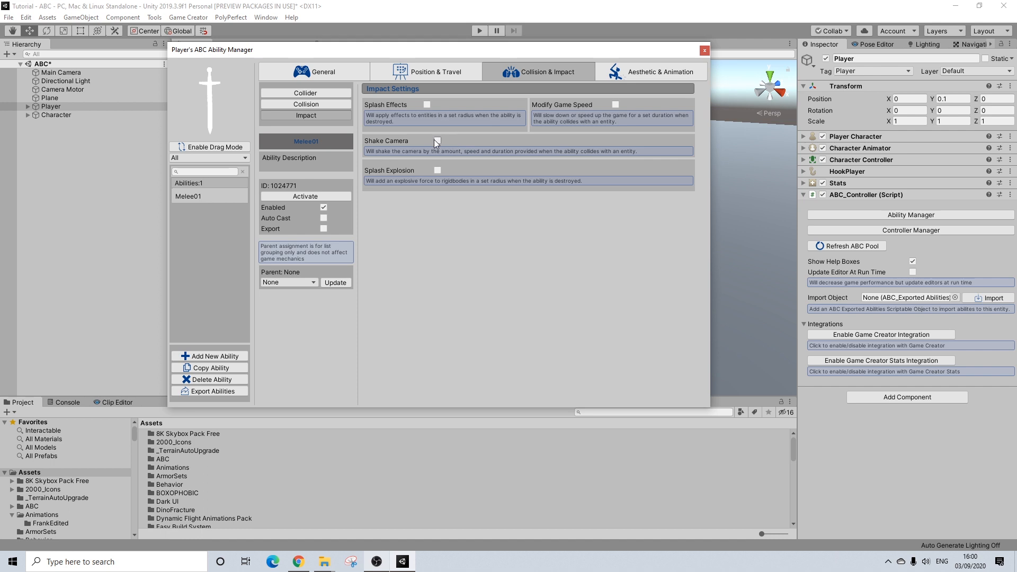
{"action": "left_click", "coordinate": [437, 170]}
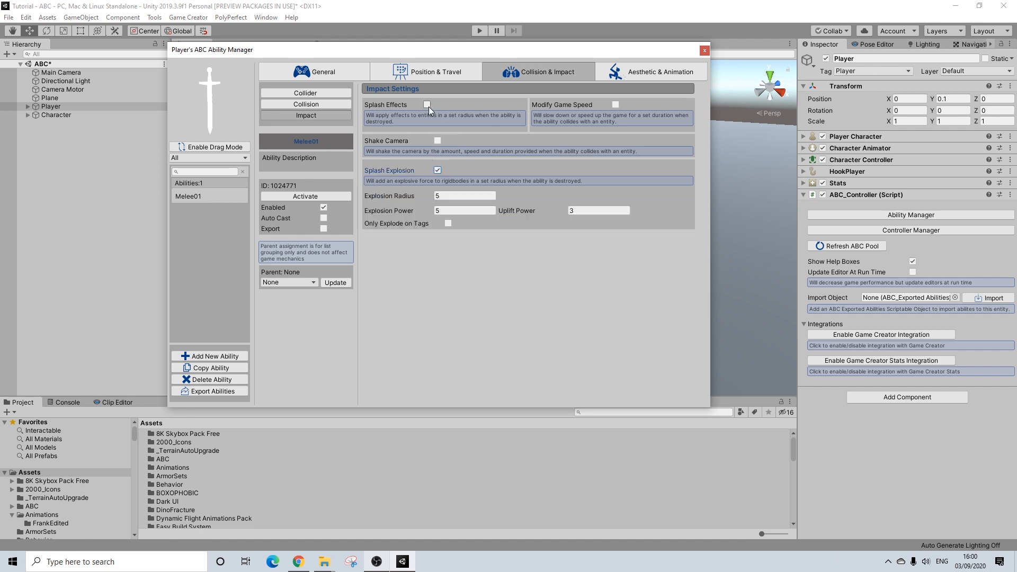
{"action": "left_click", "coordinate": [427, 105]}
{"action": "left_click", "coordinate": [615, 105]}
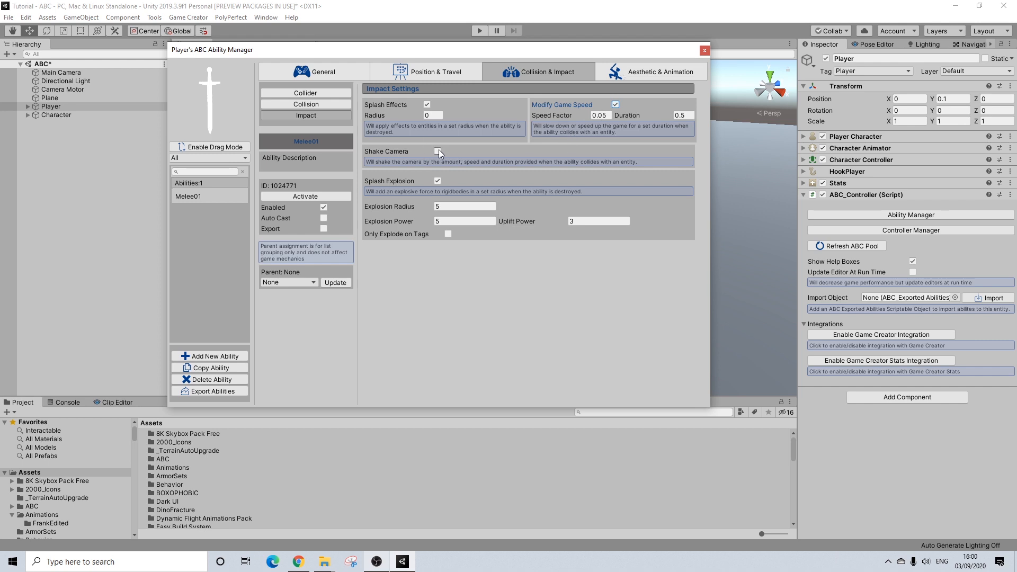
Step: Examine the ability's collision and collider settings again, along with its preparing aesthetics
{"action": "left_click", "coordinate": [307, 105]}
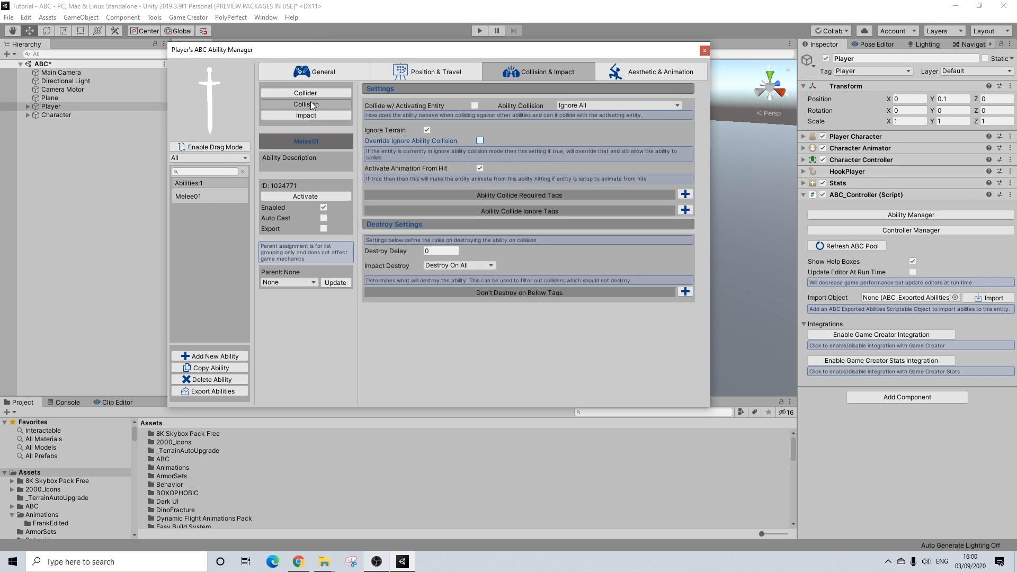
{"action": "left_click", "coordinate": [322, 94]}
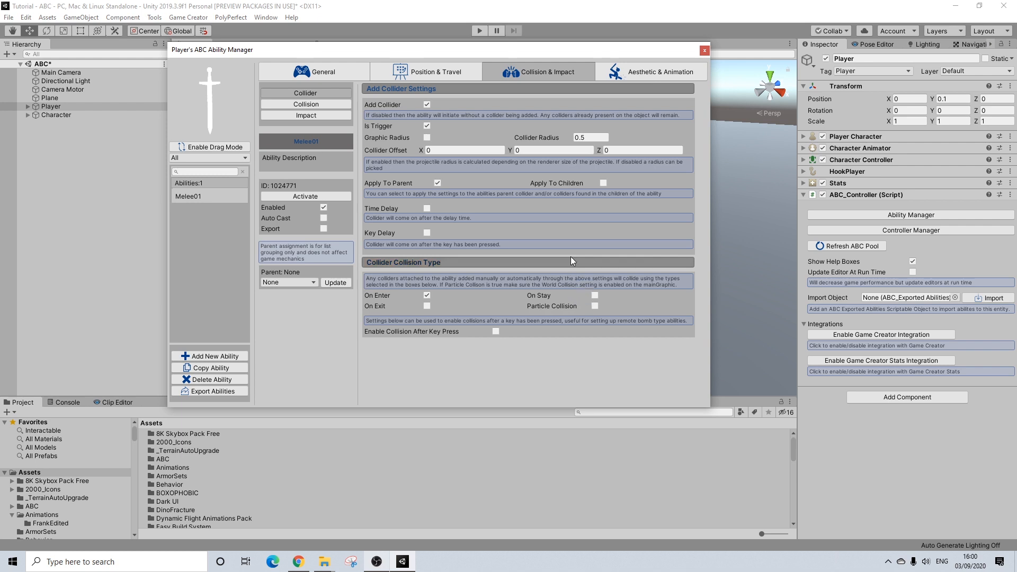
{"action": "left_click", "coordinate": [635, 72]}
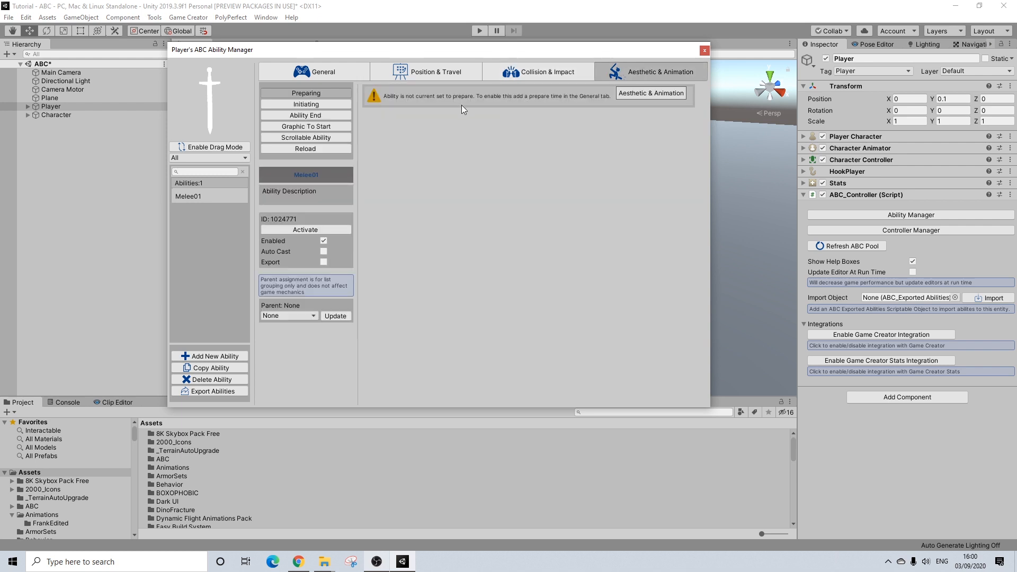
Step: Try a longer prepare time in the ability's general settings and return it to 0
{"action": "left_click", "coordinate": [311, 94]}
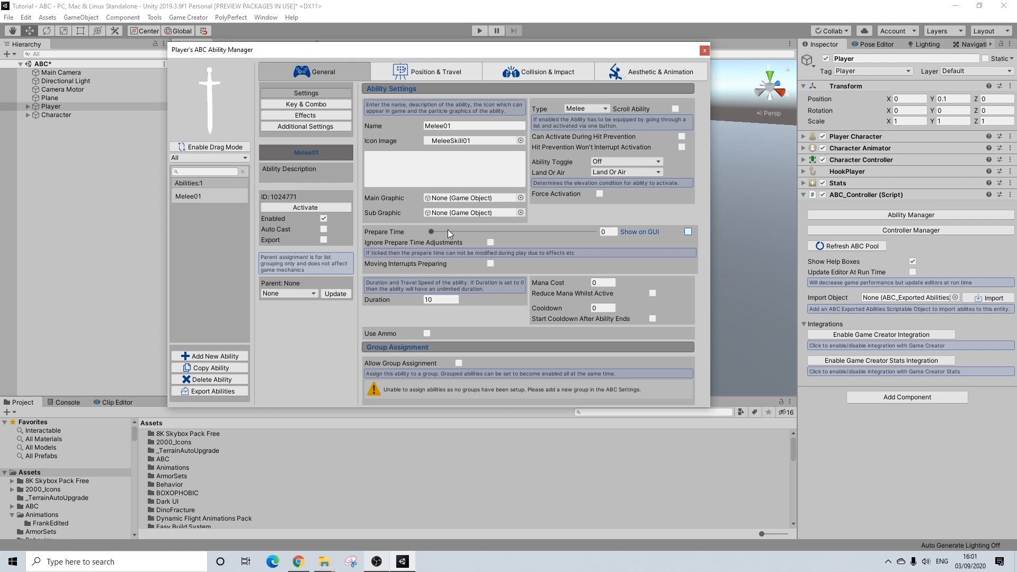
{"action": "left_click", "coordinate": [431, 232]}
{"action": "left_click_drag", "start_coordinate": [432, 232], "coordinate": [579, 241]}
{"action": "left_click_drag", "start_coordinate": [534, 231], "coordinate": [415, 232]}
Step: Enable initiating aesthetics for Melee01 and assign the Combo01_1 clip from the FrankEdited folder as its animation
{"action": "left_click", "coordinate": [646, 71]}
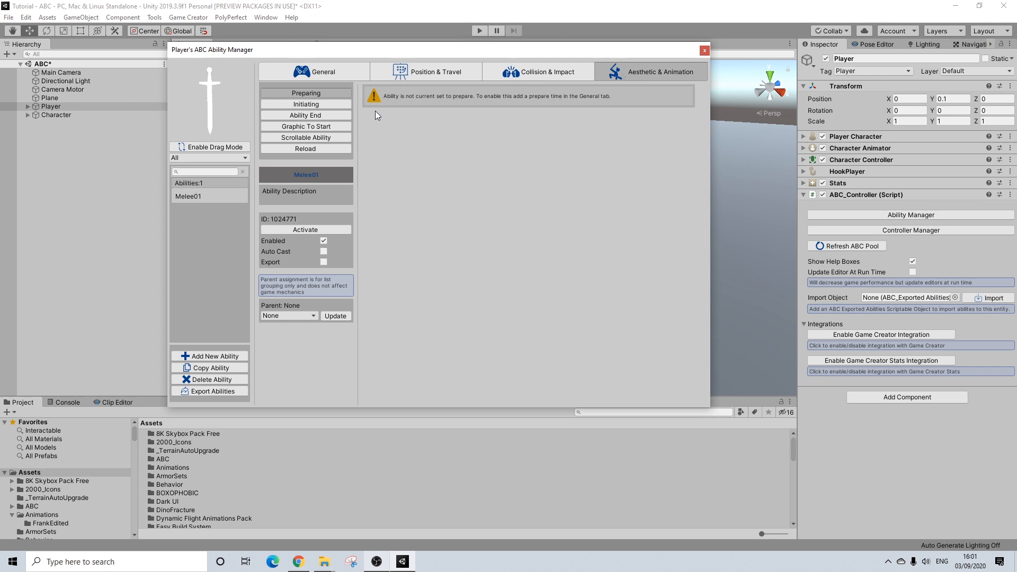
{"action": "left_click", "coordinate": [320, 104]}
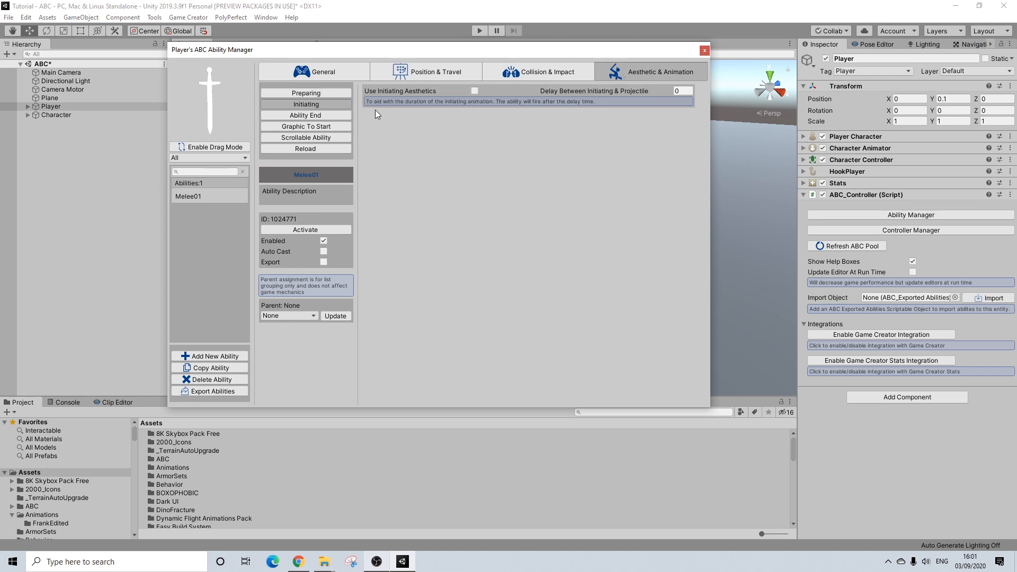
{"action": "left_click", "coordinate": [474, 91]}
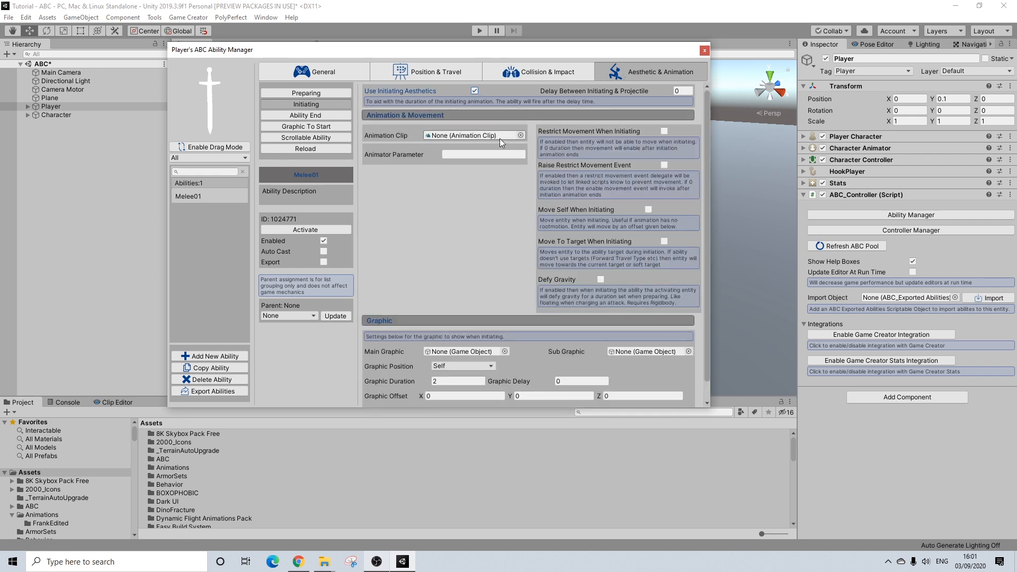
{"action": "left_click", "coordinate": [42, 523]}
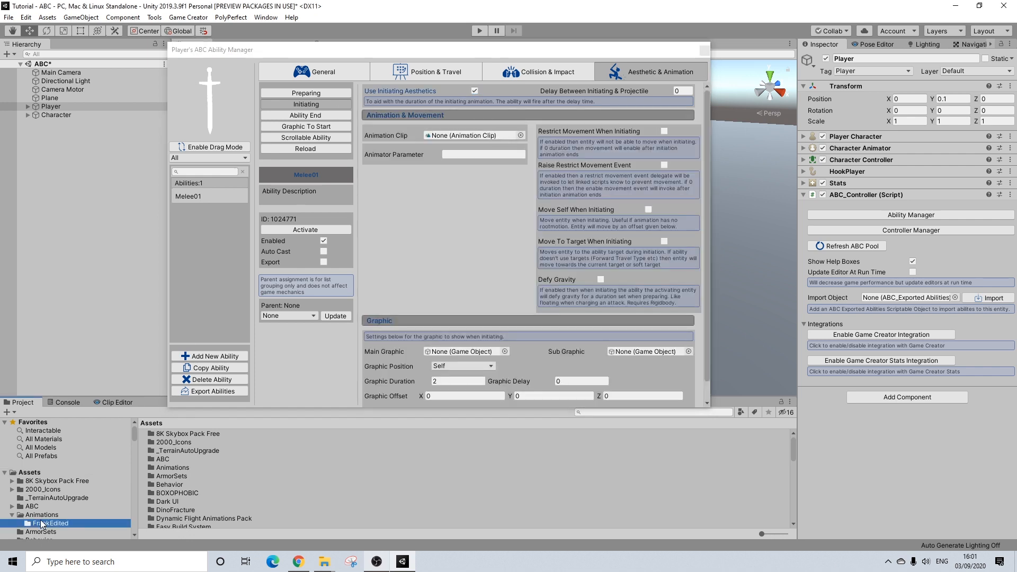
{"action": "left_click_drag", "start_coordinate": [174, 438], "coordinate": [475, 139]}
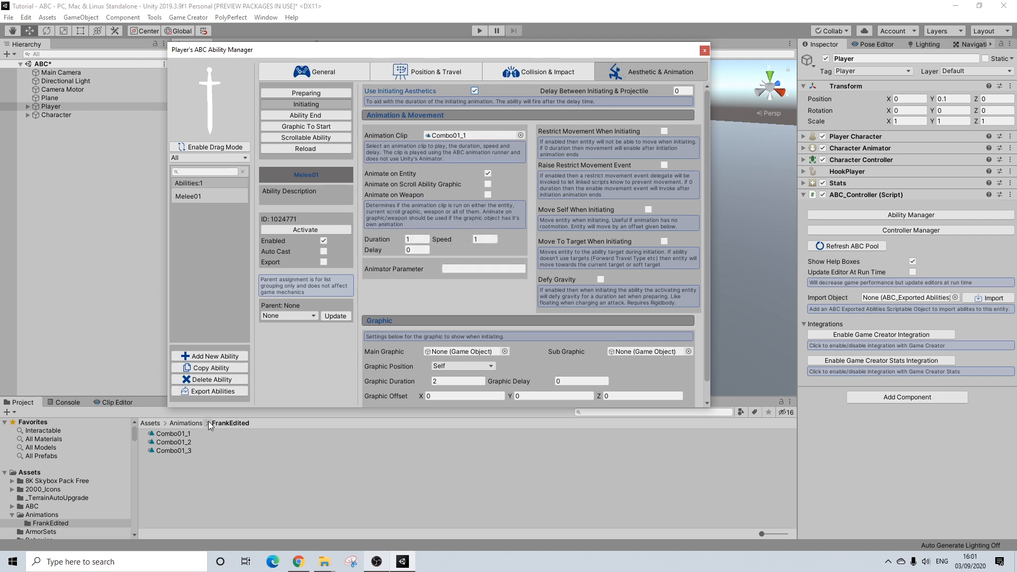
Step: Inspect the Combo01_1 clip's length and vertical root offset, and set the initiating animation's duration to 0.67
{"action": "left_click", "coordinate": [186, 435]}
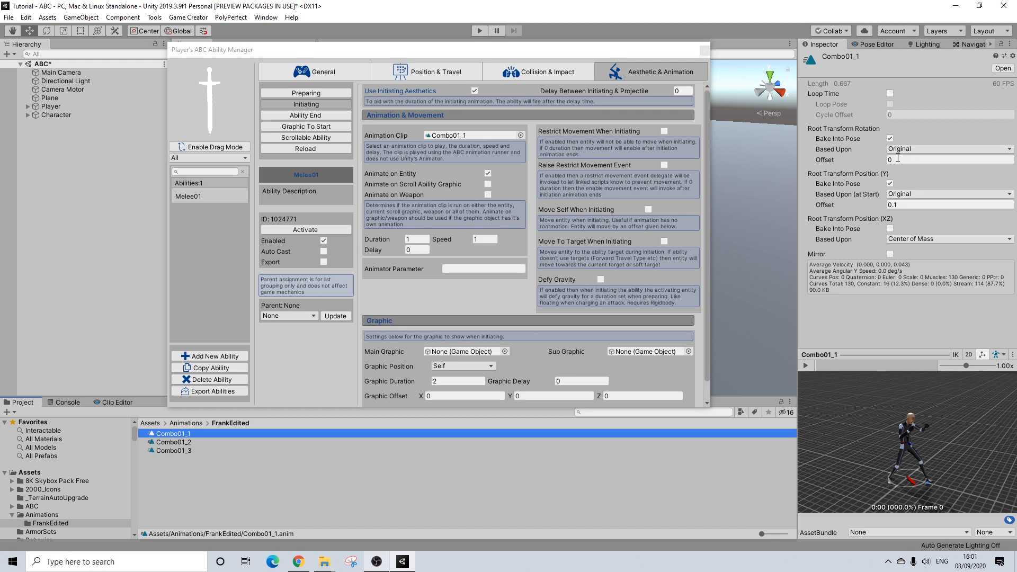
{"action": "left_click", "coordinate": [893, 205]}
{"action": "left_click", "coordinate": [906, 205]}
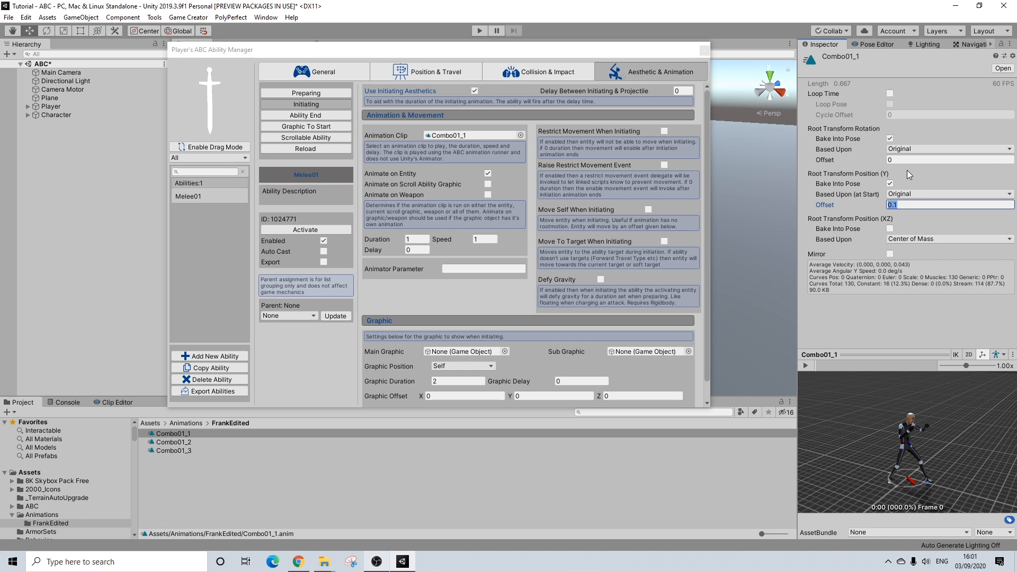
{"action": "left_click", "coordinate": [890, 205]}
{"action": "left_click", "coordinate": [417, 240]}
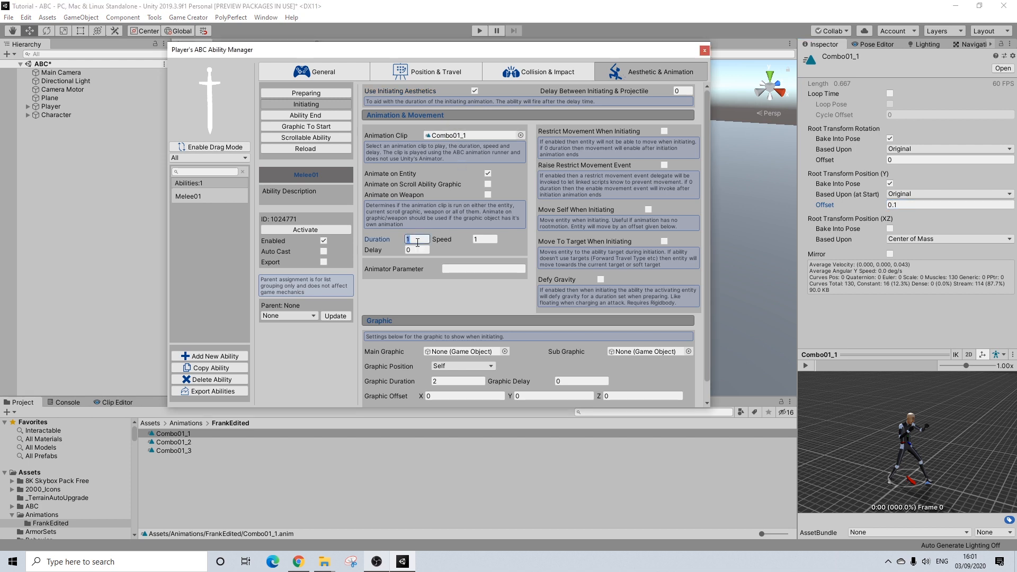
{"action": "type", "text": "0.67"}
Step: Assign the FX_Sparks_01 prefab as the main graphic shown when the ability initiates
{"action": "scroll", "coordinate": [412, 266], "scroll_direction": "down", "scroll_amount": 1}
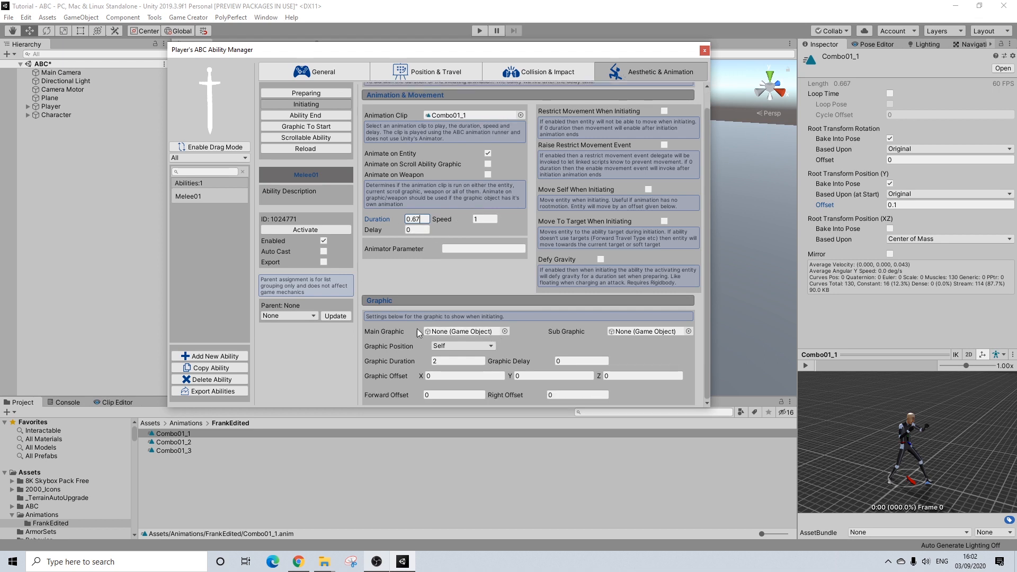
{"action": "left_click", "coordinate": [503, 331]}
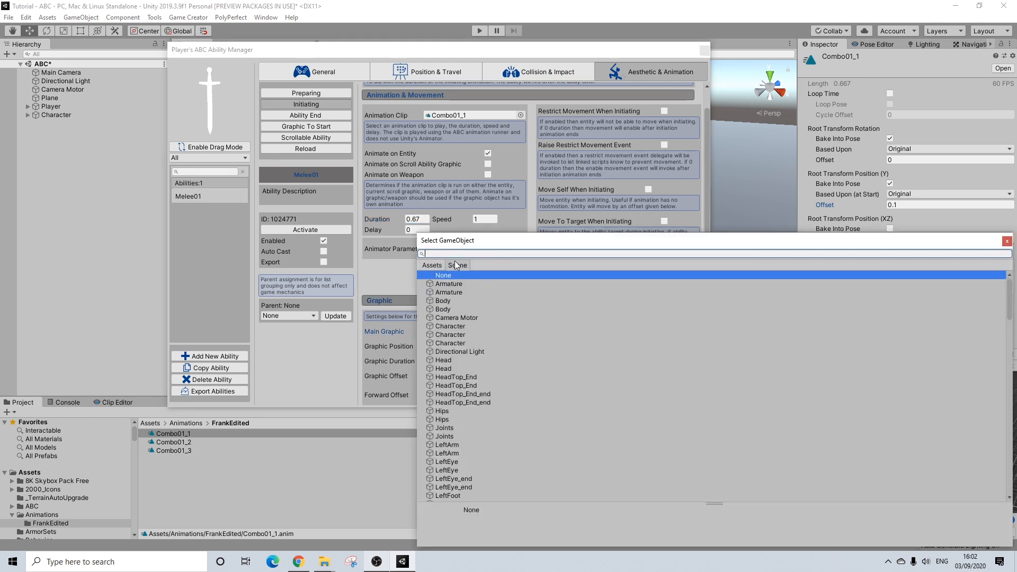
{"action": "left_click", "coordinate": [437, 264]}
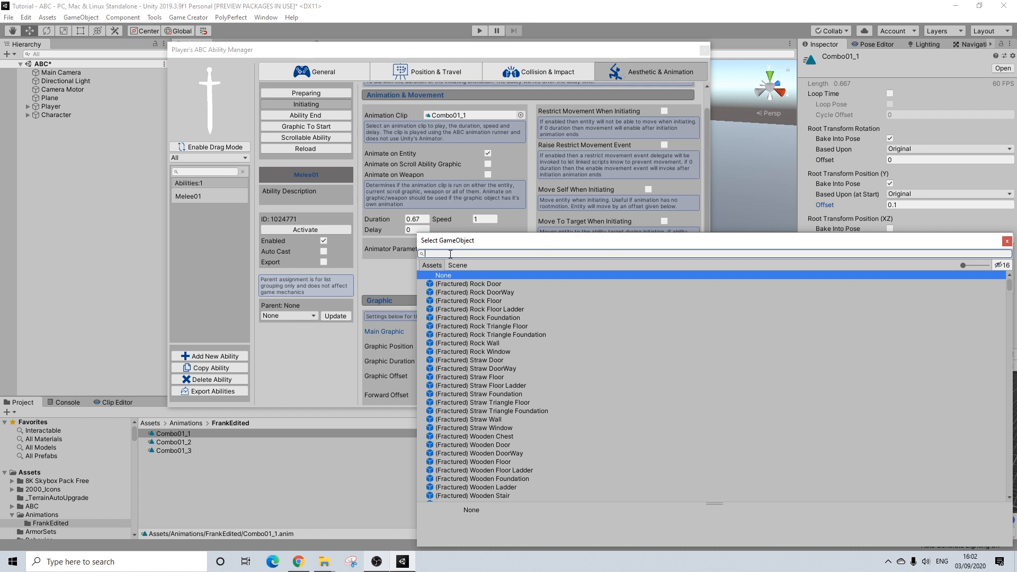
{"action": "type", "text": "spark"}
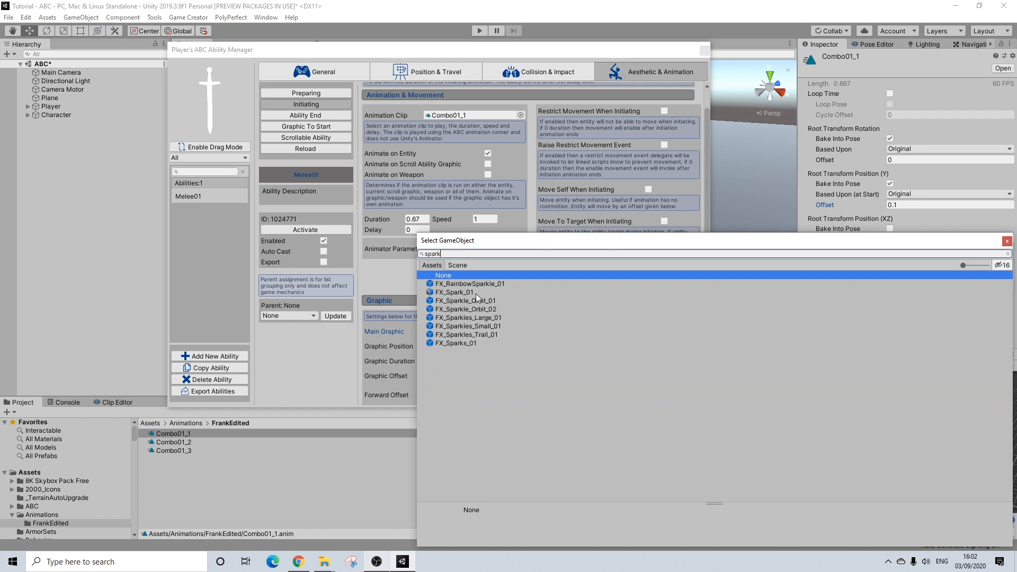
{"action": "left_click", "coordinate": [469, 344]}
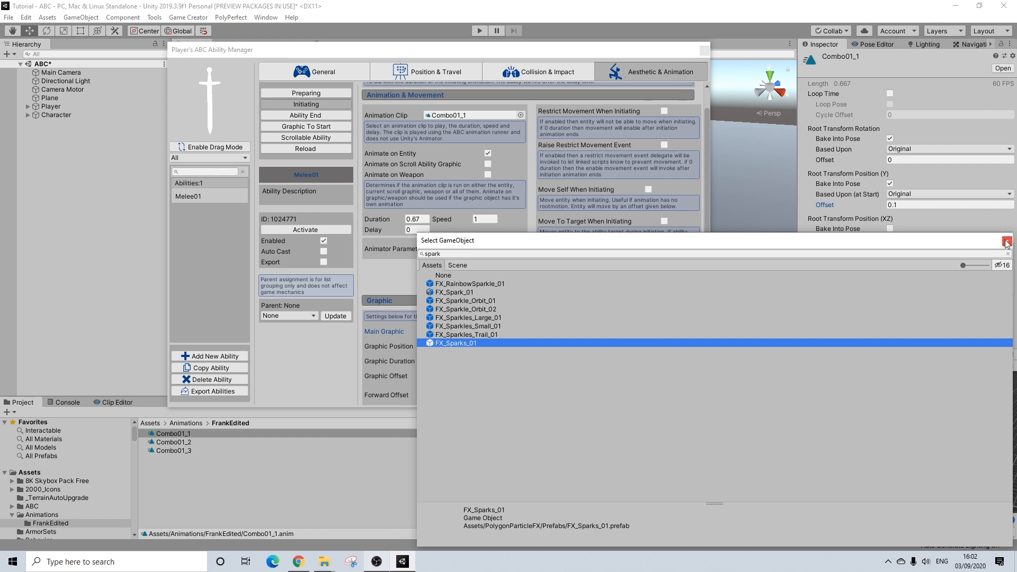
Step: Confirm the FX_Sparks_01 main graphic and set its Y graphic offset to 1
{"action": "double_click", "coordinate": [505, 343]}
{"action": "left_click", "coordinate": [462, 375]}
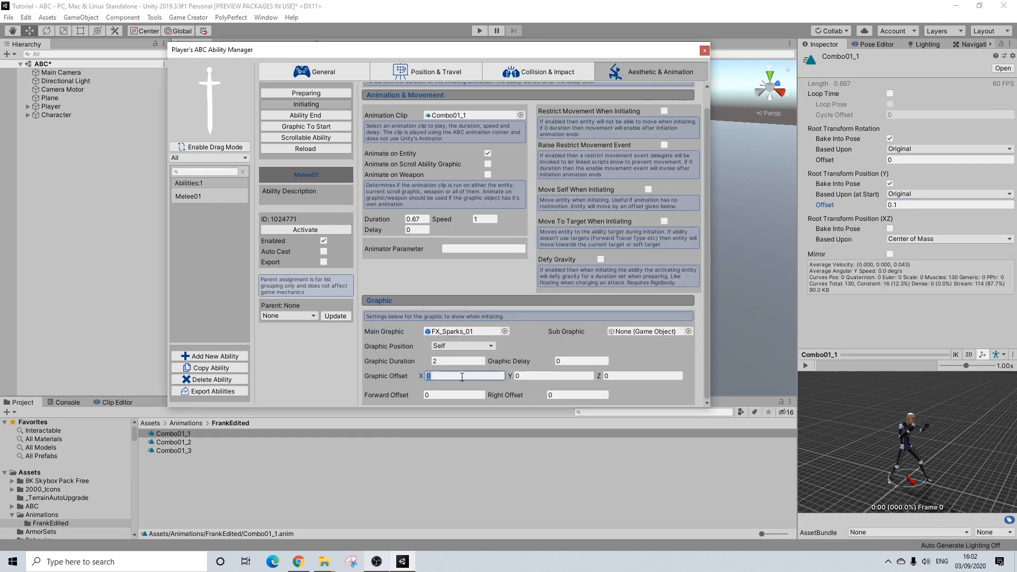
{"action": "left_click", "coordinate": [525, 376]}
{"action": "type", "text": "1"}
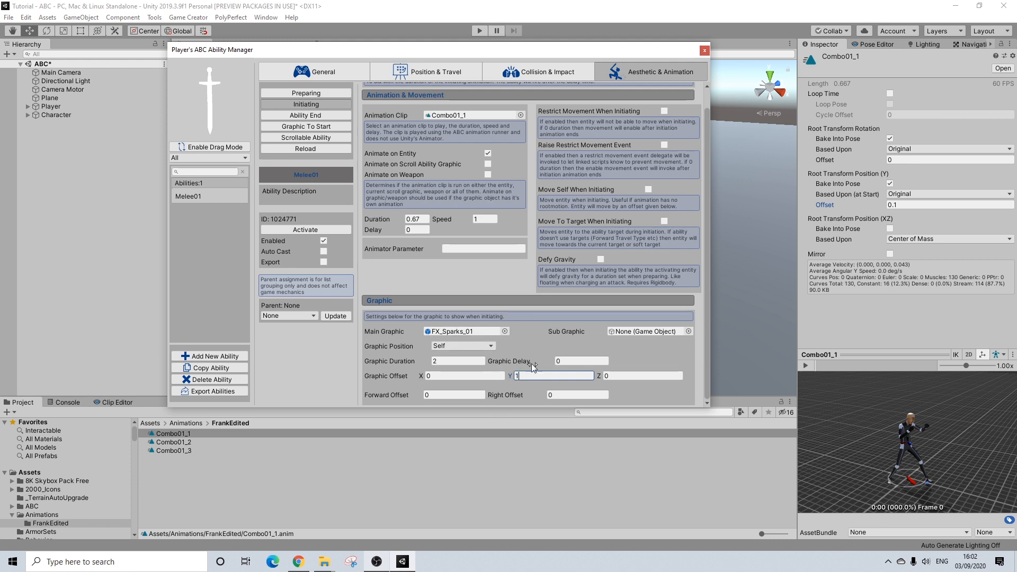
Step: Set the initiating graphic's position to Target and replace the main graphic with the FX_BloodSplat_01 prefab
{"action": "left_click", "coordinate": [452, 345]}
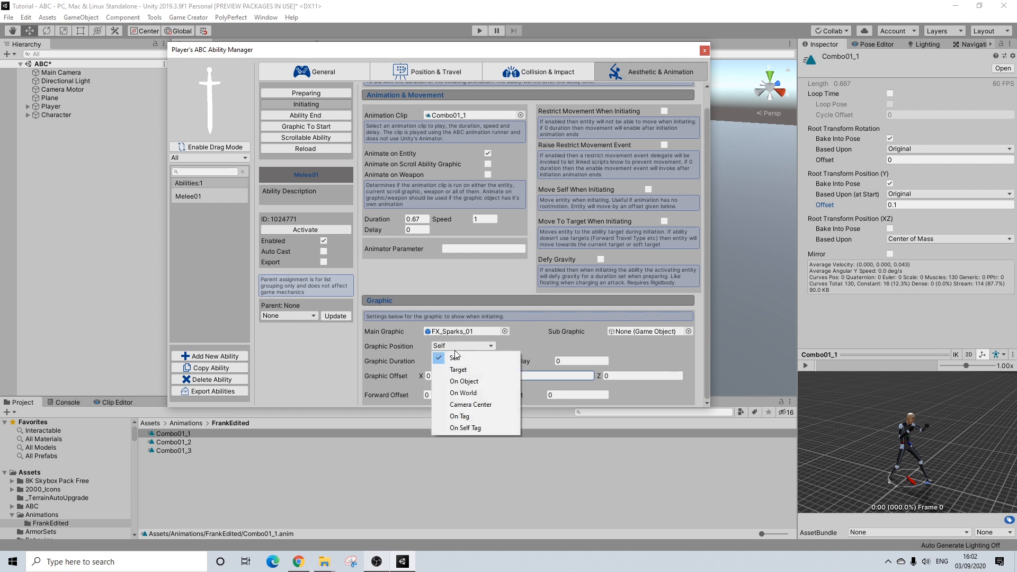
{"action": "left_click", "coordinate": [459, 370]}
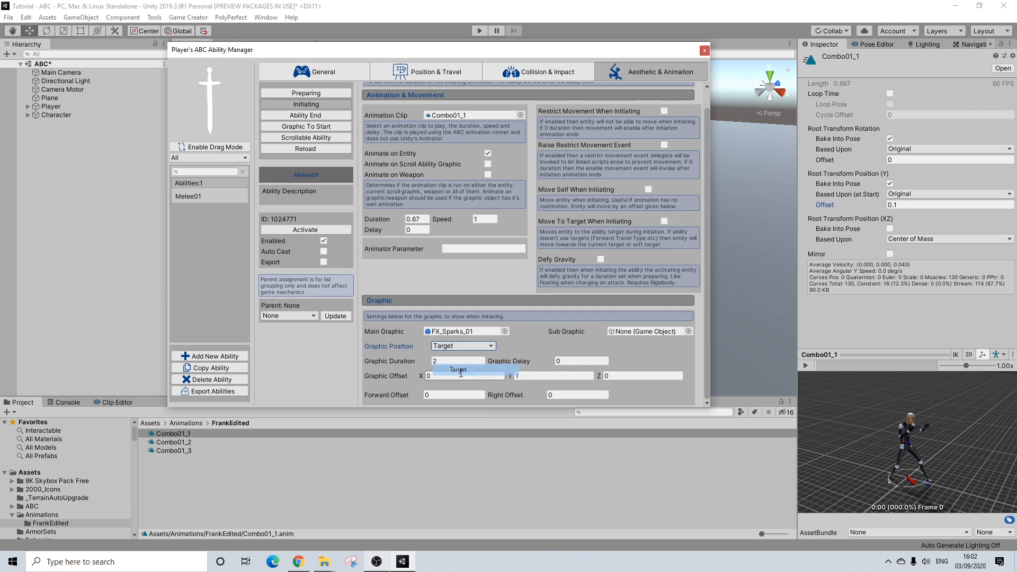
{"action": "left_click", "coordinate": [504, 331]}
{"action": "type", "text": "blood"}
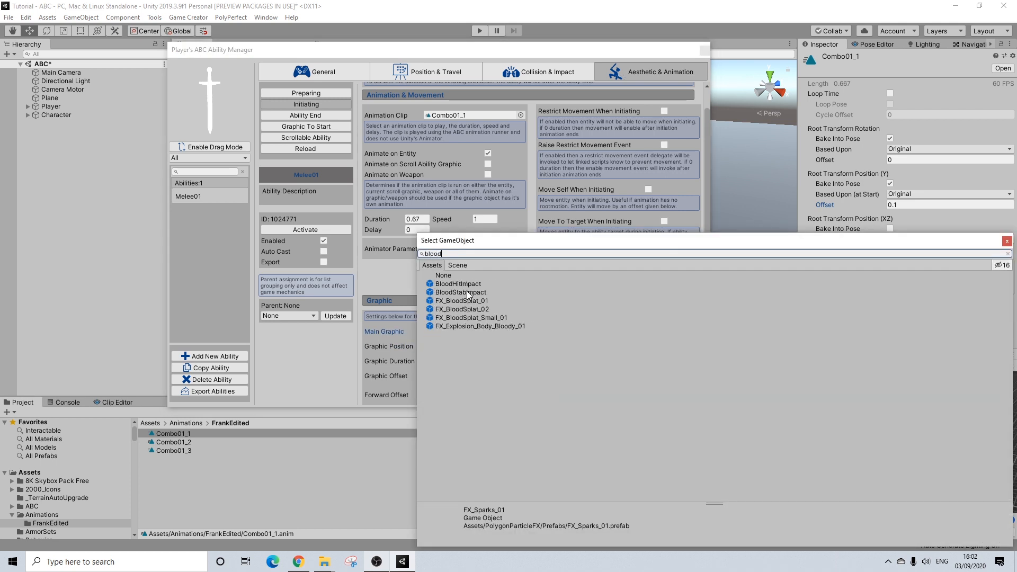
{"action": "left_click", "coordinate": [464, 299]}
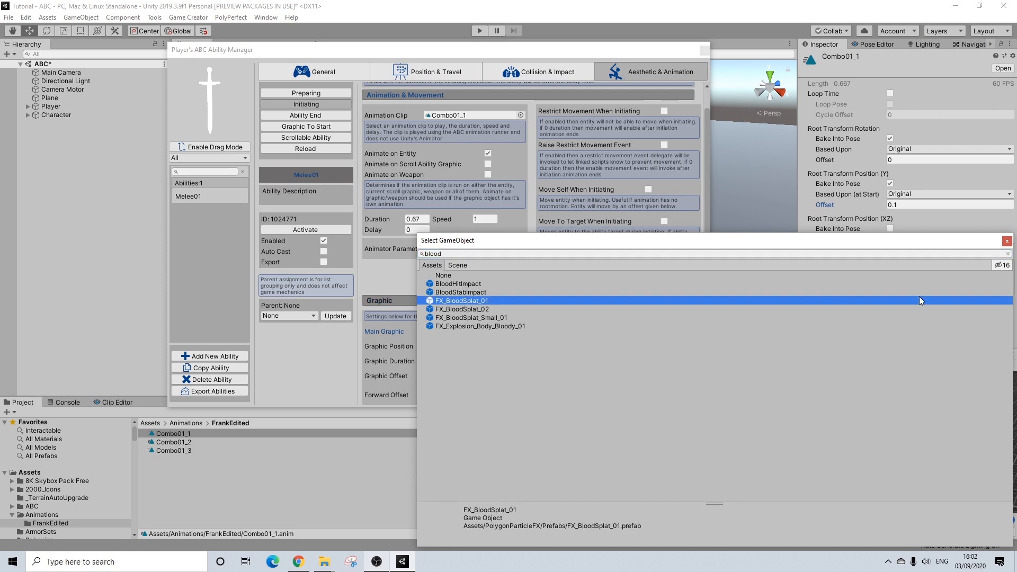
{"action": "left_click", "coordinate": [1006, 241]}
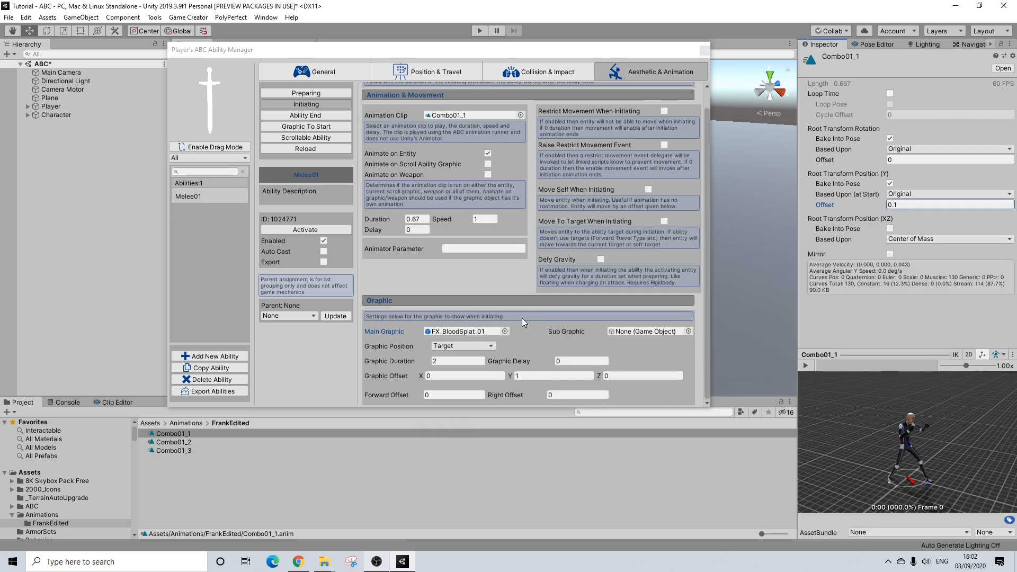
Step: Try the On Object and On Tag graphic positions and return the setting to Target
{"action": "scroll", "coordinate": [446, 301], "scroll_direction": "up", "scroll_amount": 2}
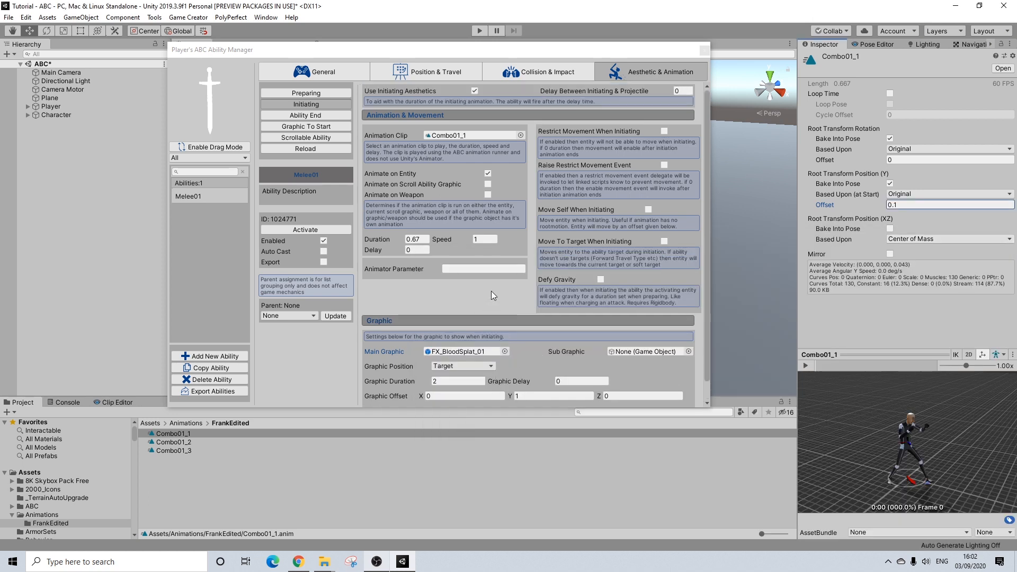
{"action": "left_click", "coordinate": [454, 368]}
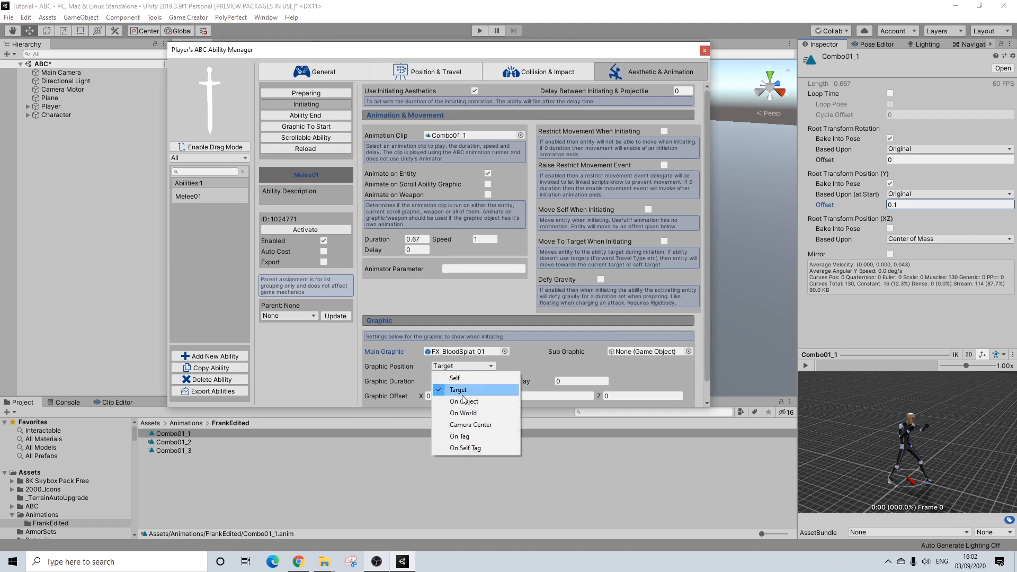
{"action": "left_click", "coordinate": [459, 390]}
{"action": "left_click", "coordinate": [468, 366]}
{"action": "left_click", "coordinate": [463, 401]}
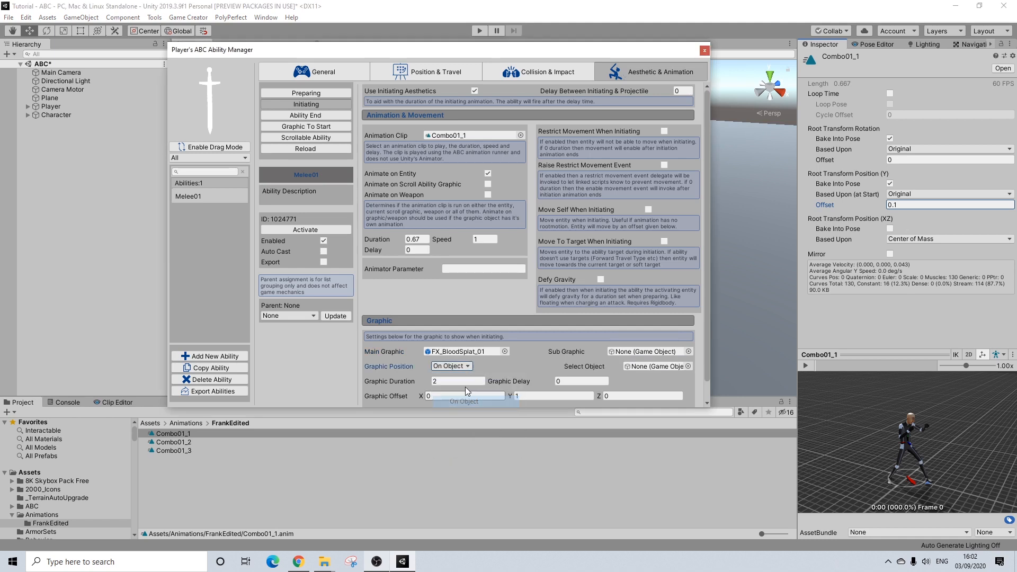
{"action": "left_click", "coordinate": [458, 367]}
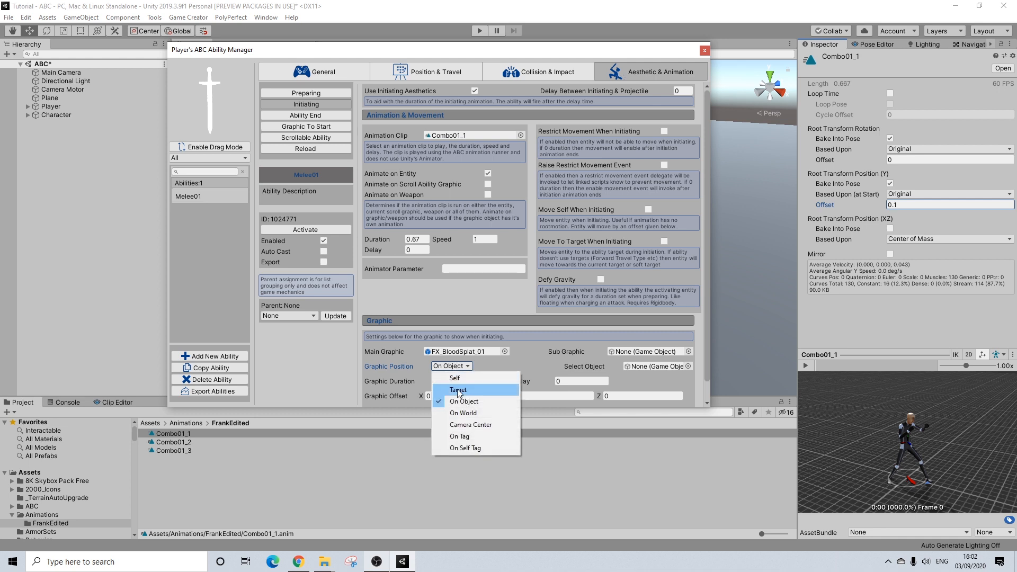
{"action": "left_click", "coordinate": [457, 437]}
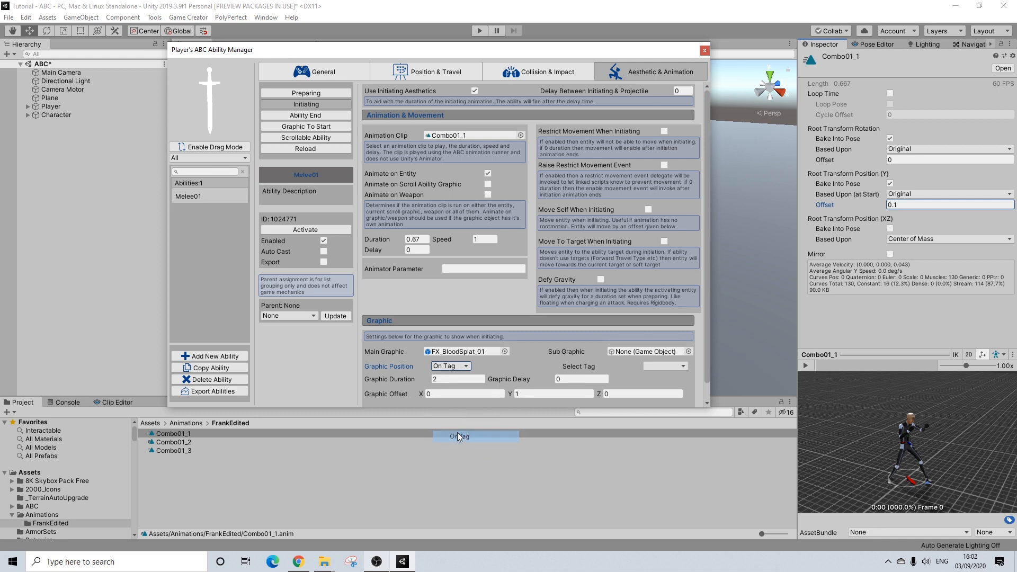
{"action": "left_click", "coordinate": [450, 367]}
{"action": "left_click", "coordinate": [454, 389]}
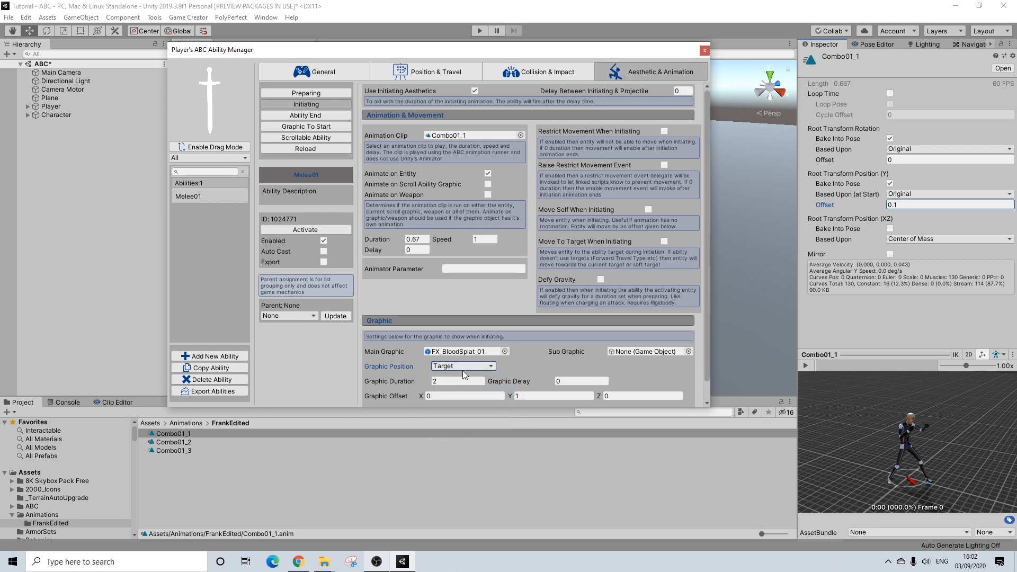
{"action": "scroll", "coordinate": [461, 356], "scroll_direction": "down", "scroll_amount": 1}
{"action": "scroll", "coordinate": [455, 328], "scroll_direction": "up", "scroll_amount": 1}
Step: Review Melee01's Ability End, Graphic To Start and Reload aesthetic settings
{"action": "left_click", "coordinate": [311, 116]}
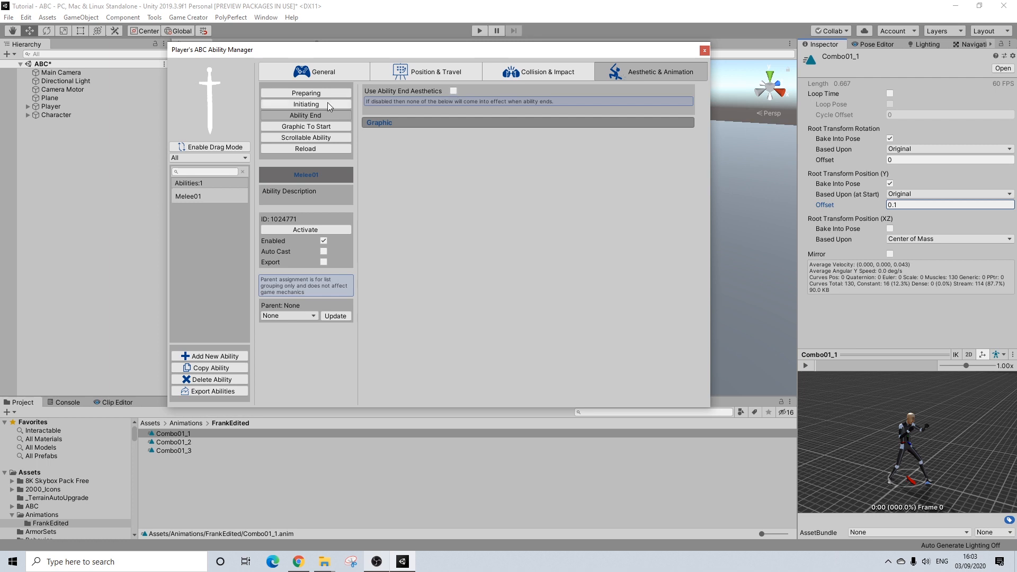
{"action": "left_click", "coordinate": [304, 128]}
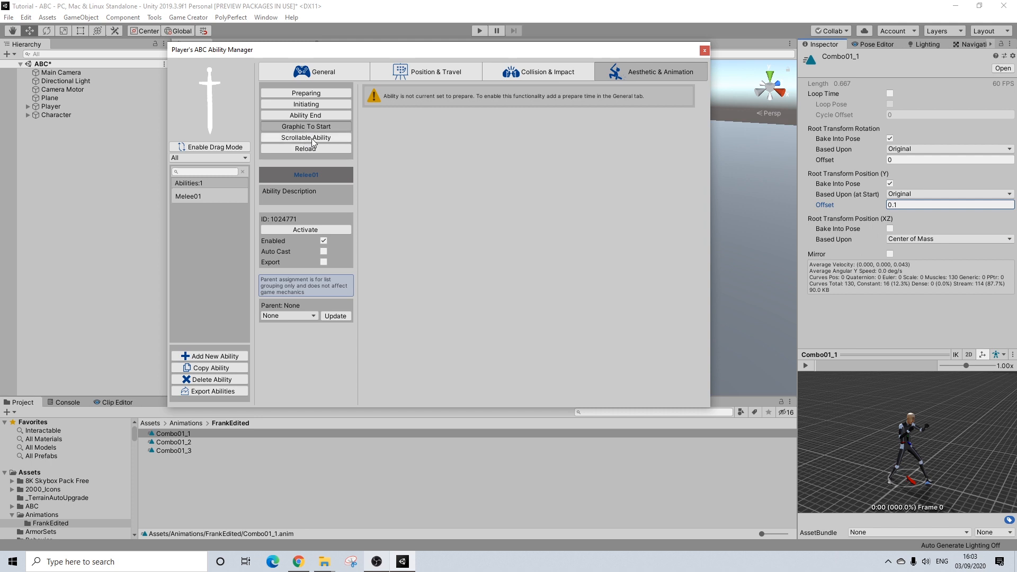
{"action": "left_click", "coordinate": [311, 147]}
Step: Add an Adjust Health effect to Melee01 and set its potency to -30
{"action": "left_click", "coordinate": [325, 75]}
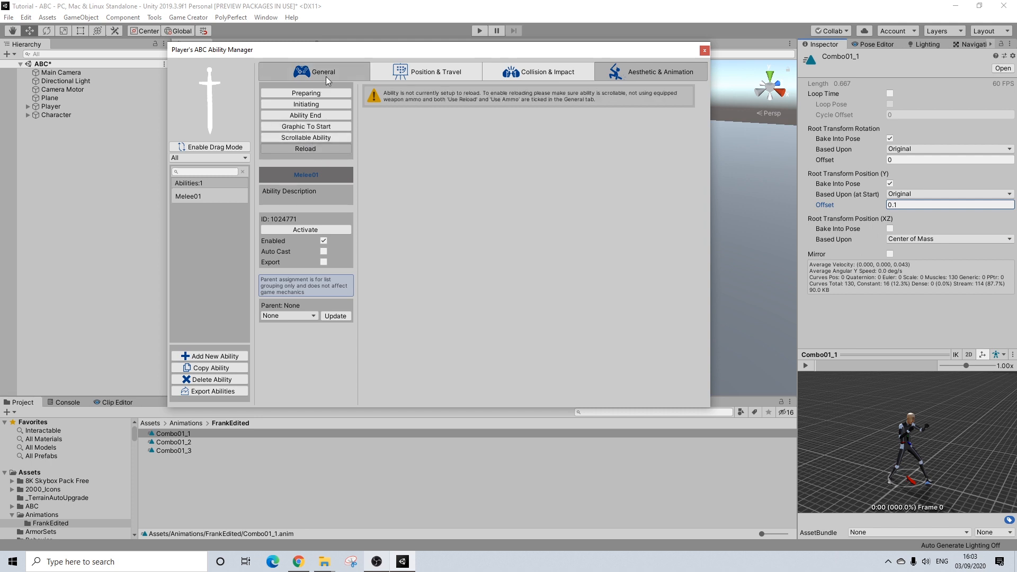
{"action": "left_click", "coordinate": [311, 113]}
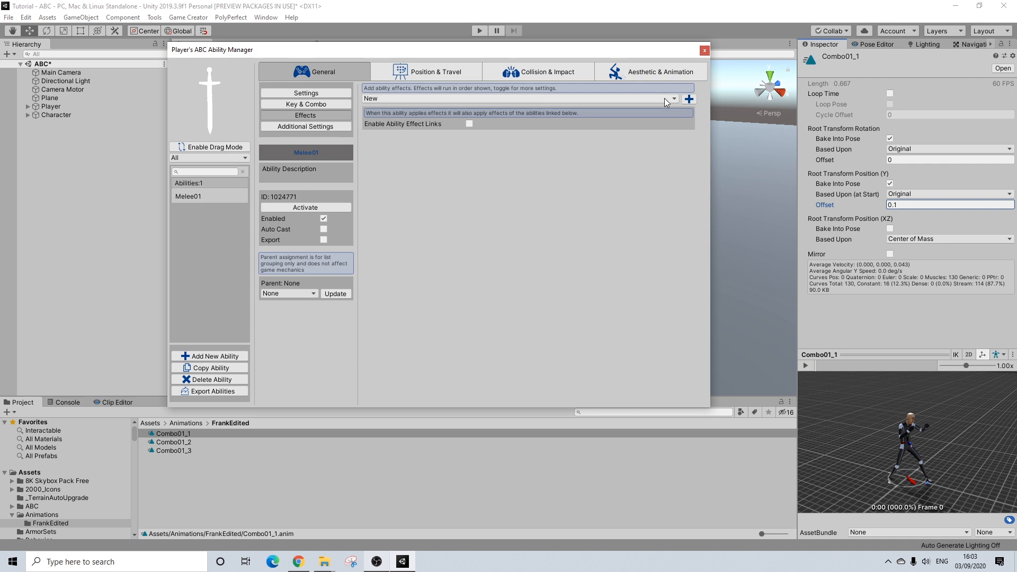
{"action": "left_click", "coordinate": [382, 100]}
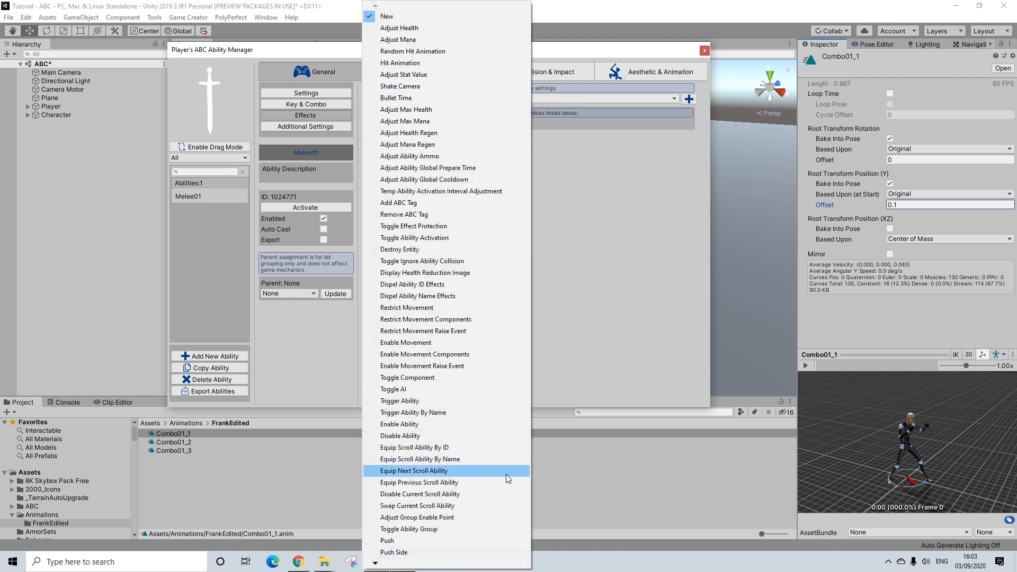
{"action": "mouse_move", "coordinate": [375, 564]}
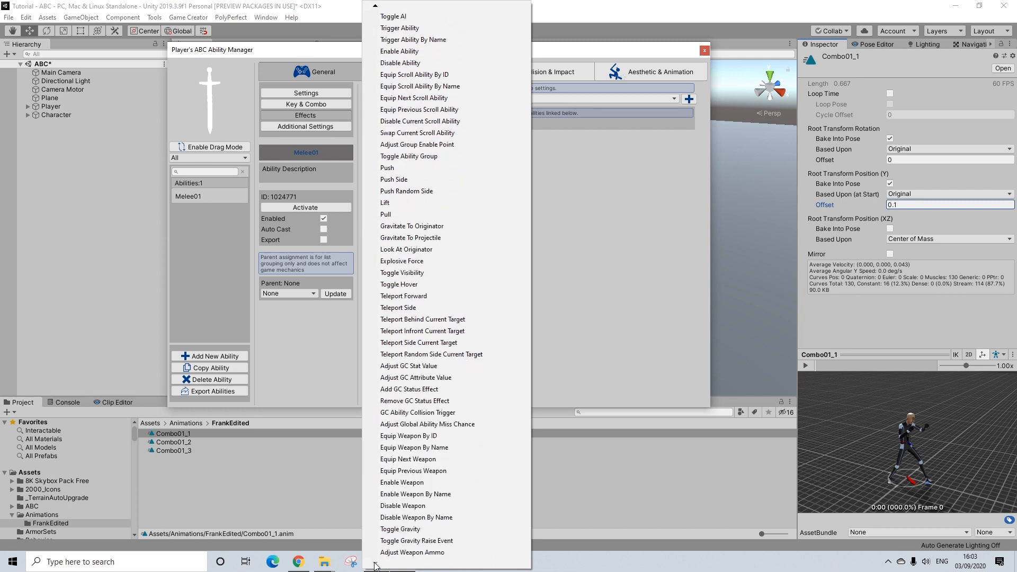
{"action": "mouse_move", "coordinate": [376, 8]}
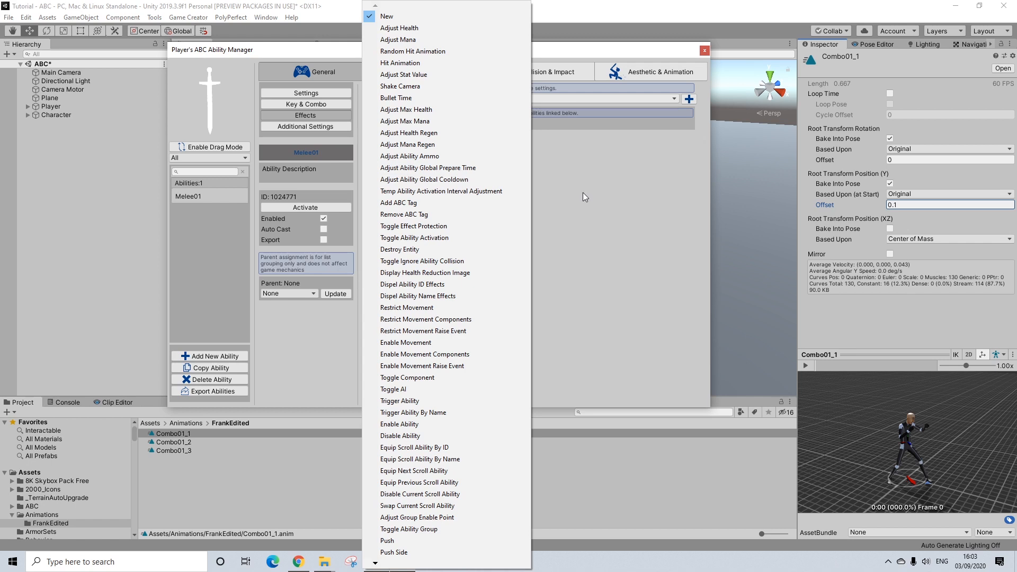
{"action": "left_click", "coordinate": [400, 29]}
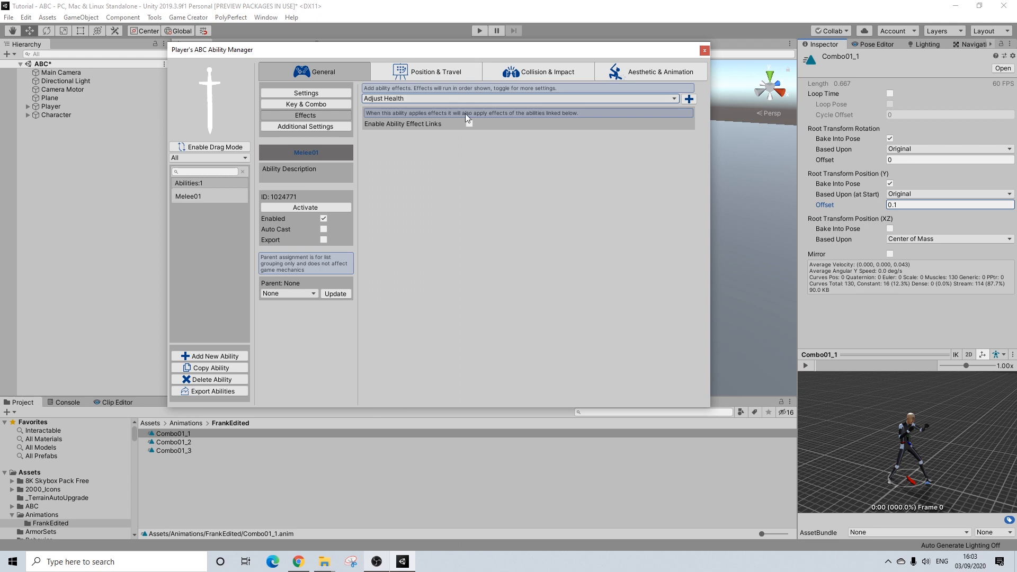
{"action": "left_click", "coordinate": [689, 99]}
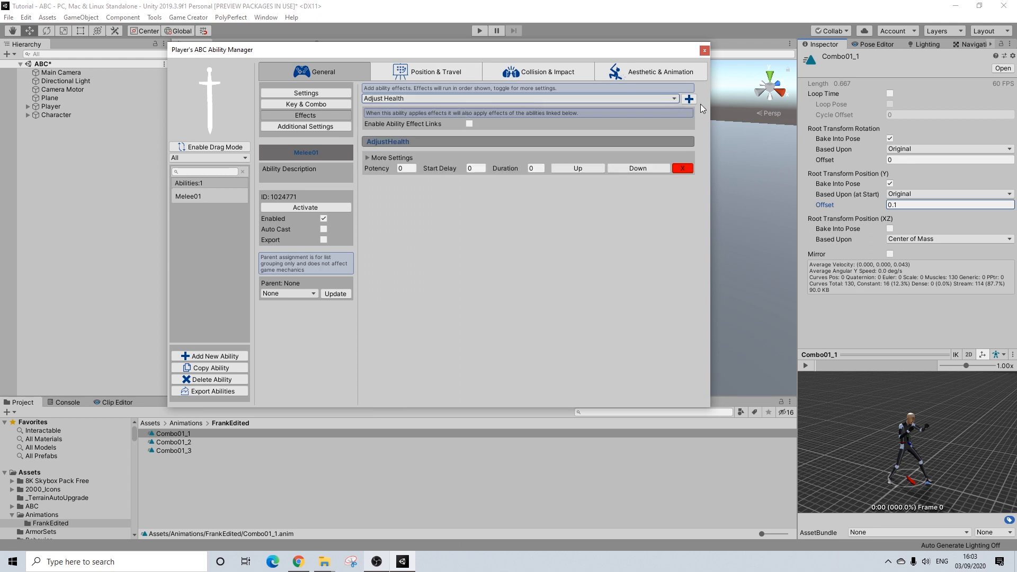
{"action": "left_click", "coordinate": [414, 169]}
{"action": "type", "text": "-30"}
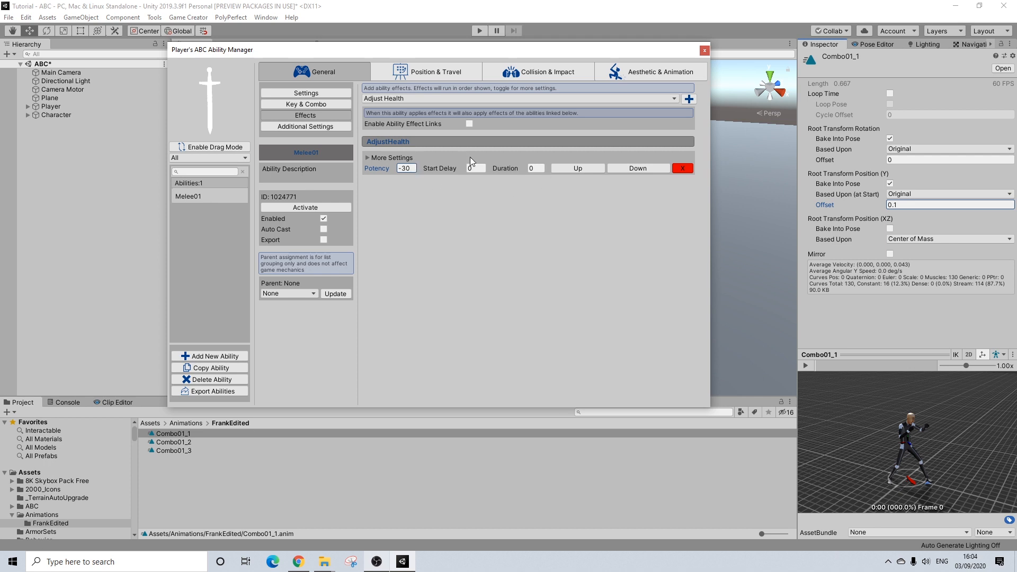
Step: Expand the Adjust Health effect's additional settings and enable modifying its potency using stats
{"action": "left_click", "coordinate": [394, 158]}
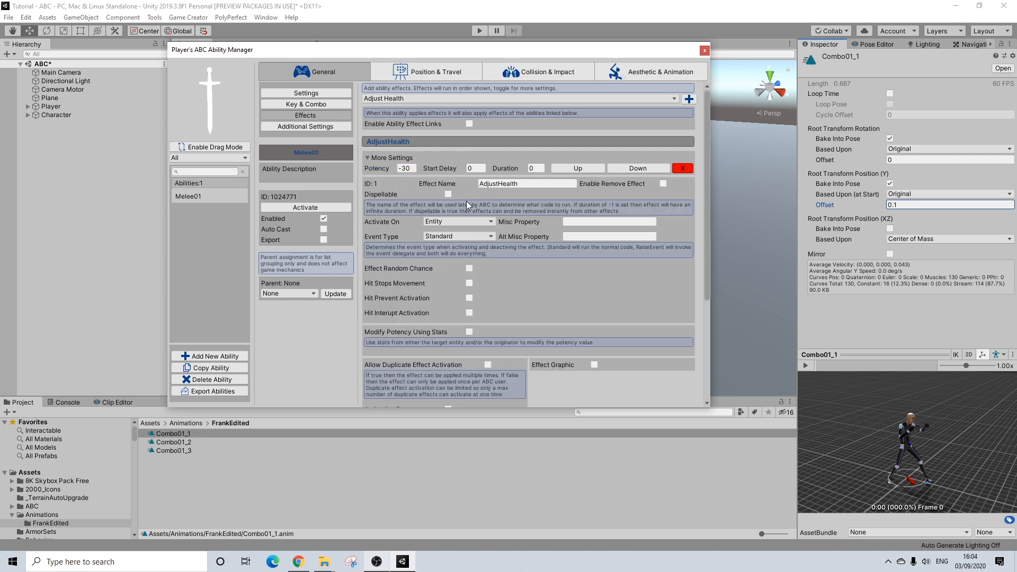
{"action": "scroll", "coordinate": [456, 262], "scroll_direction": "down", "scroll_amount": 3}
{"action": "scroll", "coordinate": [493, 243], "scroll_direction": "up", "scroll_amount": 3}
{"action": "scroll", "coordinate": [447, 324], "scroll_direction": "down", "scroll_amount": 1}
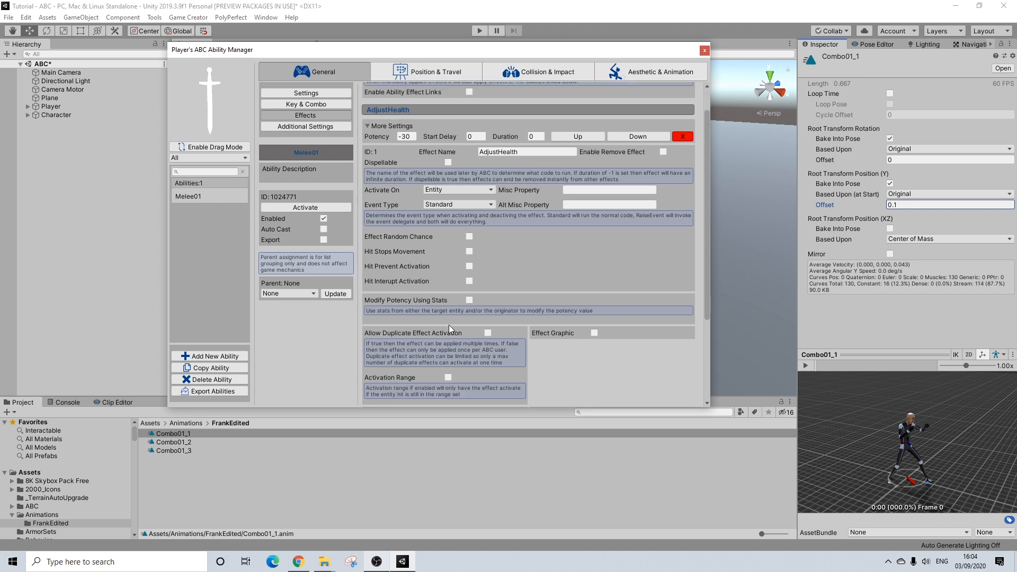
{"action": "left_click", "coordinate": [469, 300]}
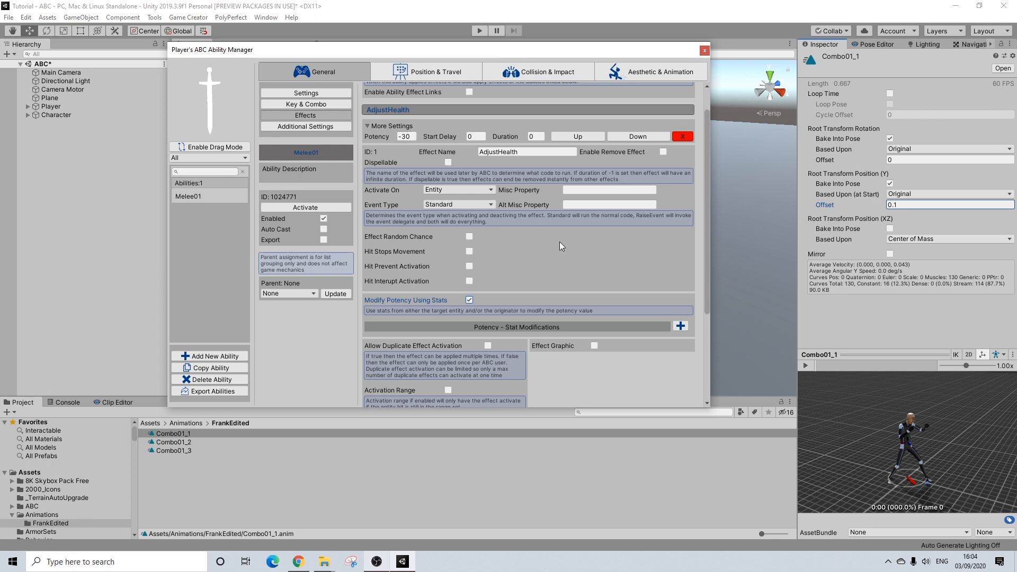
Step: Try adding a potency stat modification, check whose stats it can use, and remove the modification
{"action": "left_click", "coordinate": [681, 327]}
{"action": "left_click", "coordinate": [488, 339]}
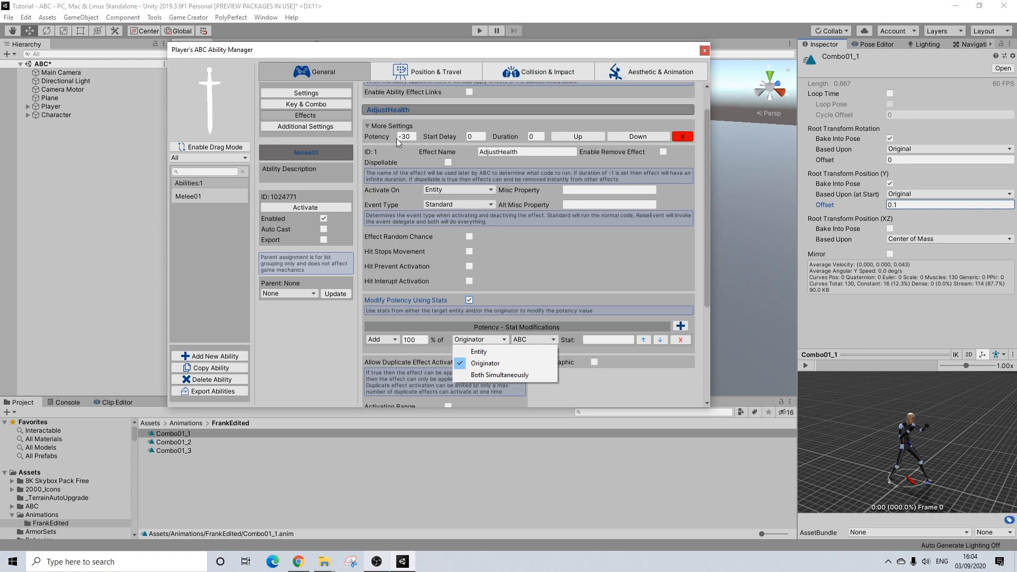
{"action": "left_click", "coordinate": [496, 327]}
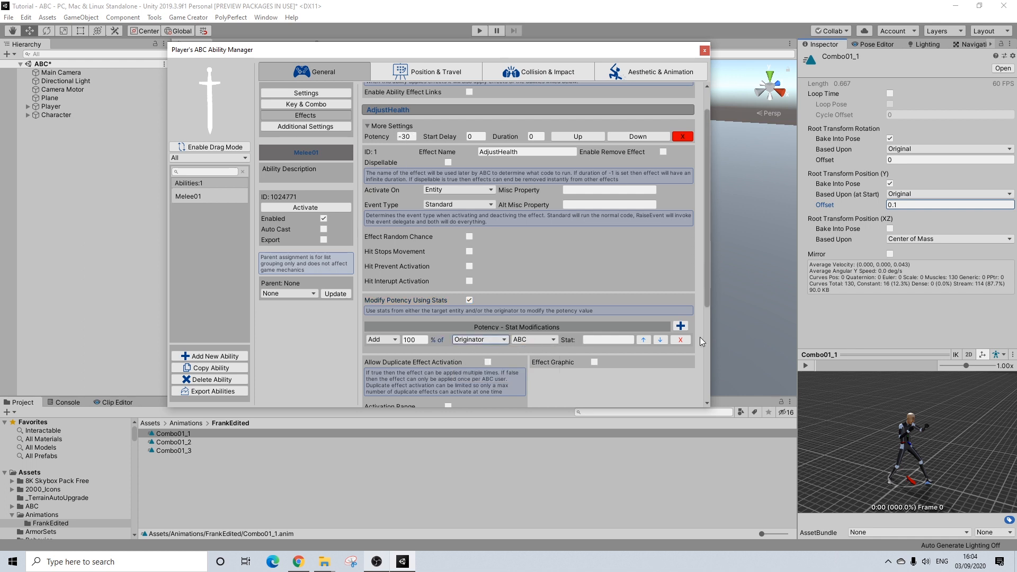
{"action": "left_click", "coordinate": [680, 339]}
Step: Review the effect's remaining options and Melee01's additional settings, and close the ability manager
{"action": "scroll", "coordinate": [573, 331], "scroll_direction": "down", "scroll_amount": 3}
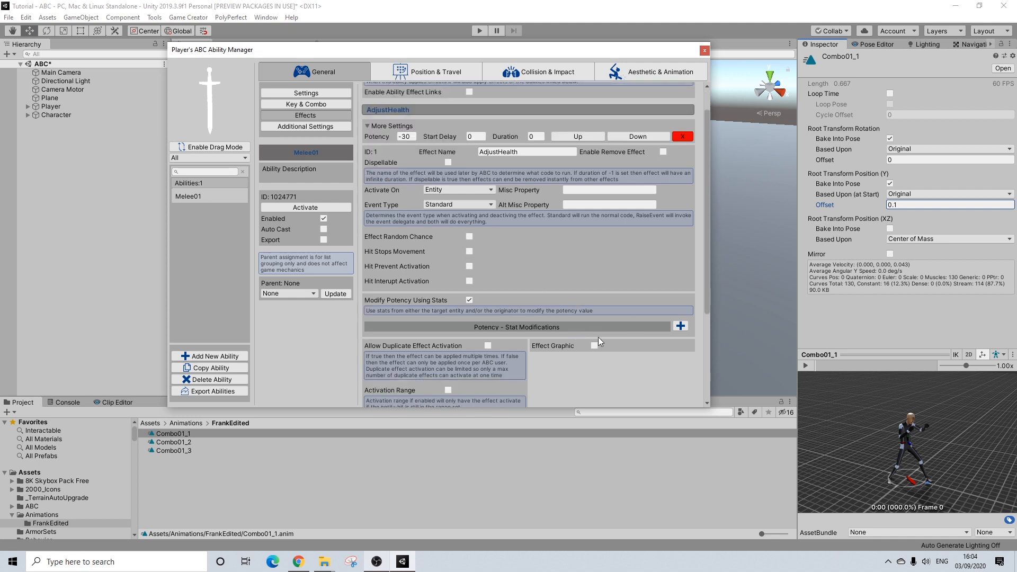
{"action": "scroll", "coordinate": [591, 317], "scroll_direction": "up", "scroll_amount": 2}
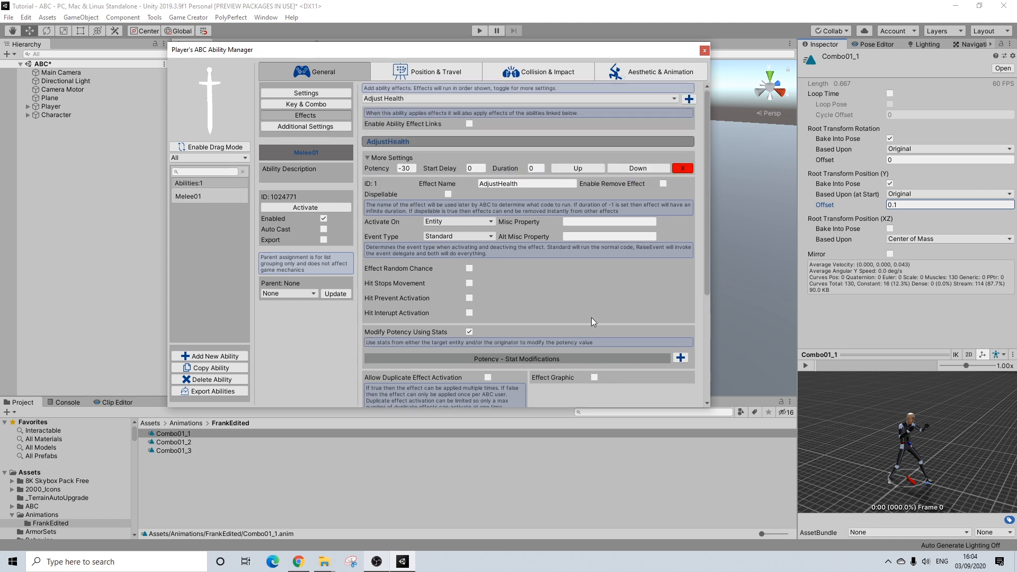
{"action": "scroll", "coordinate": [424, 135], "scroll_direction": "up", "scroll_amount": 1}
{"action": "left_click", "coordinate": [318, 126]}
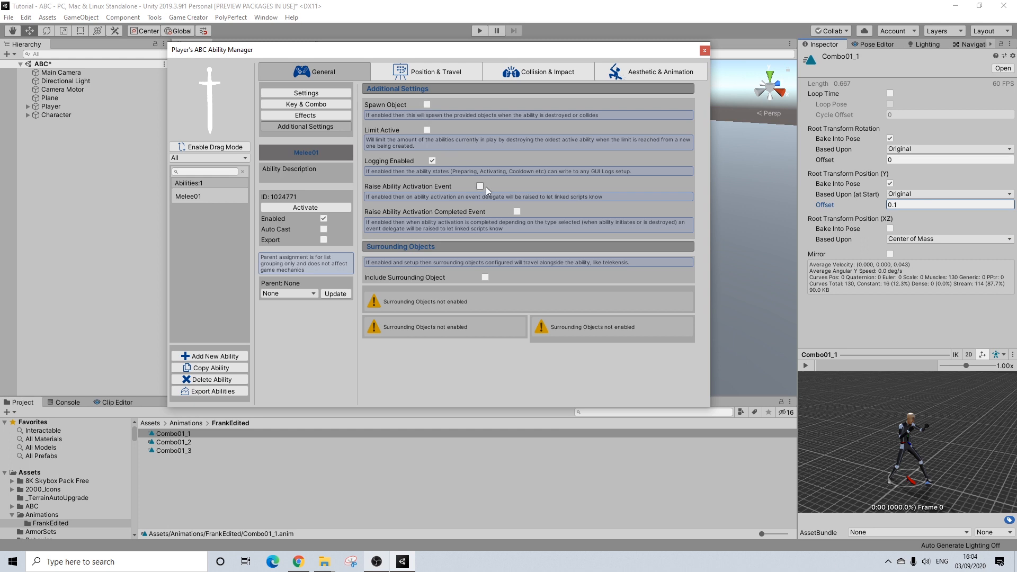
{"action": "left_click", "coordinate": [323, 115]}
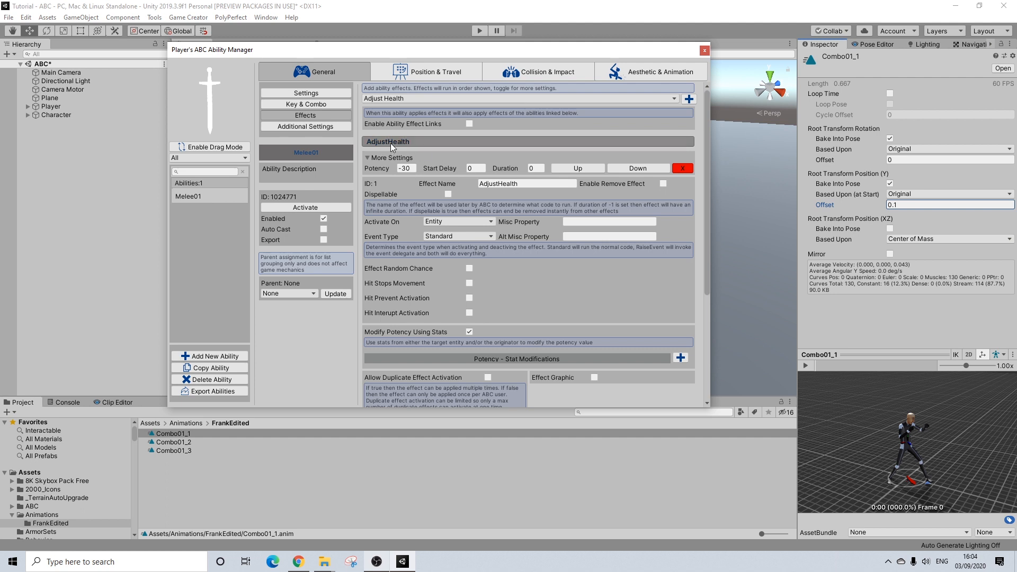
{"action": "left_click", "coordinate": [705, 50]}
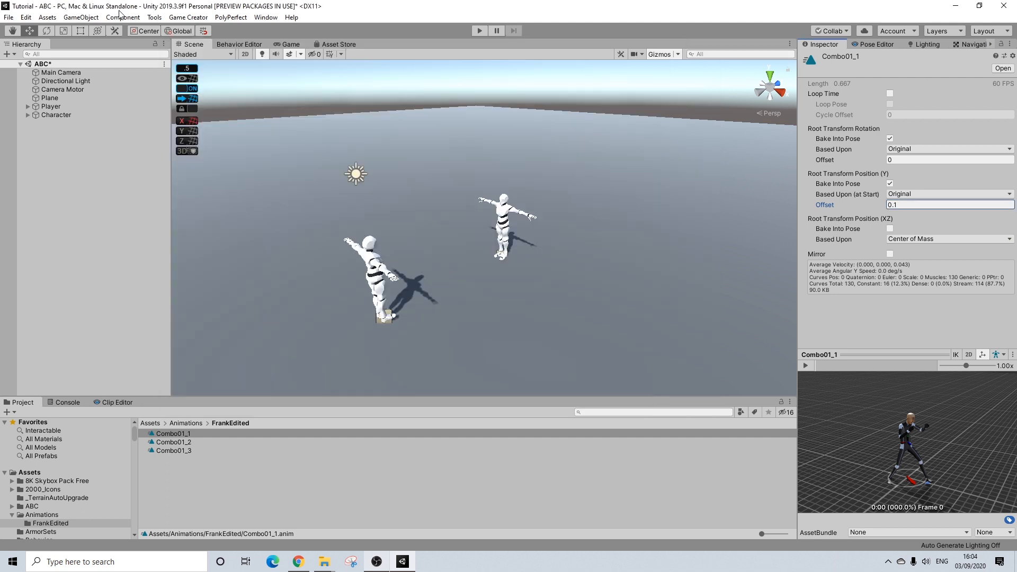
Step: Create an empty child object under the Player in the scene hierarchy
{"action": "left_click", "coordinate": [49, 97]}
{"action": "left_click", "coordinate": [51, 105]}
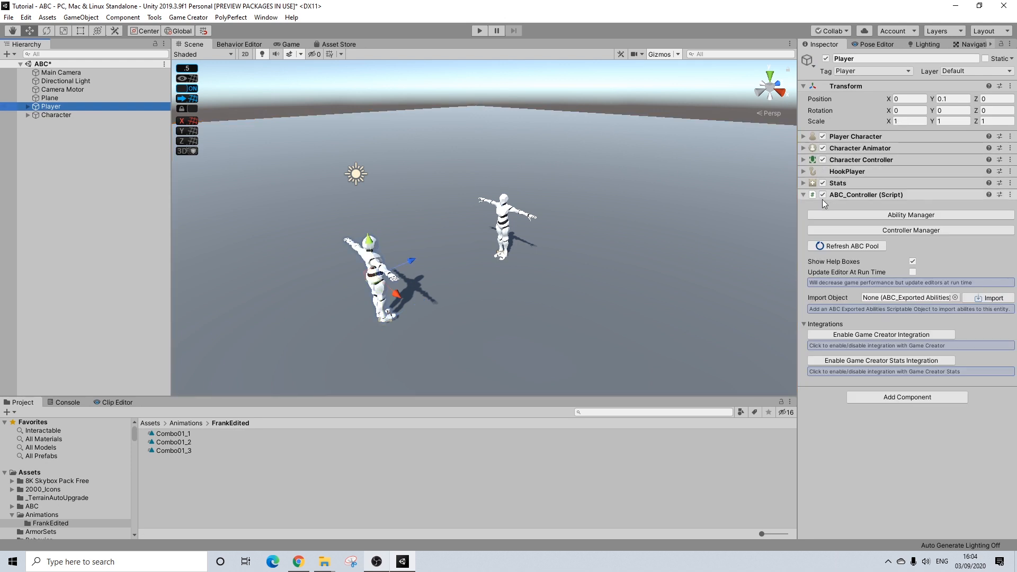
{"action": "left_click", "coordinate": [28, 106]}
{"action": "right_click", "coordinate": [57, 107]}
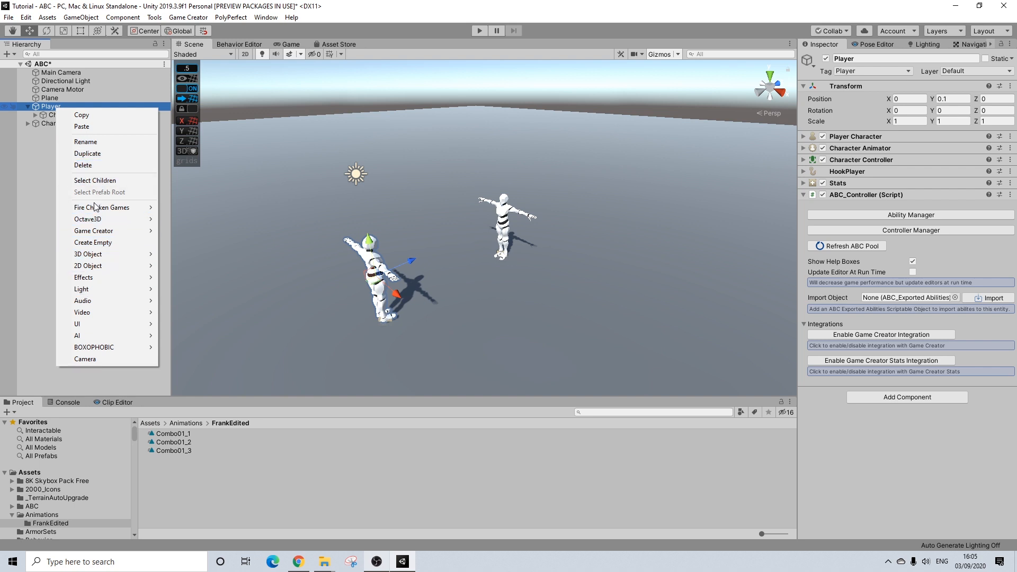
{"action": "left_click", "coordinate": [92, 242]}
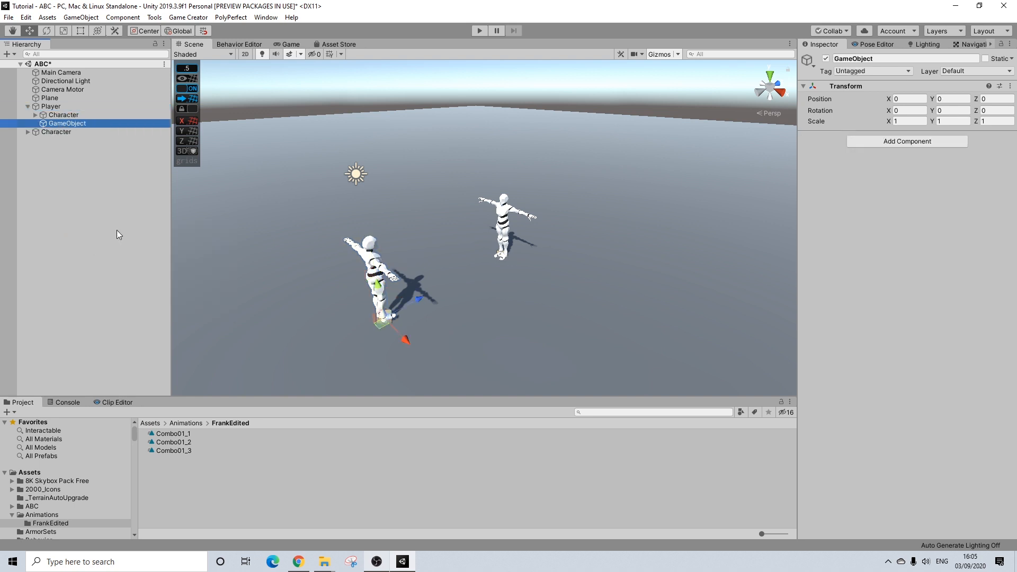
{"action": "left_click", "coordinate": [377, 561]}
{"action": "left_click", "coordinate": [377, 561]}
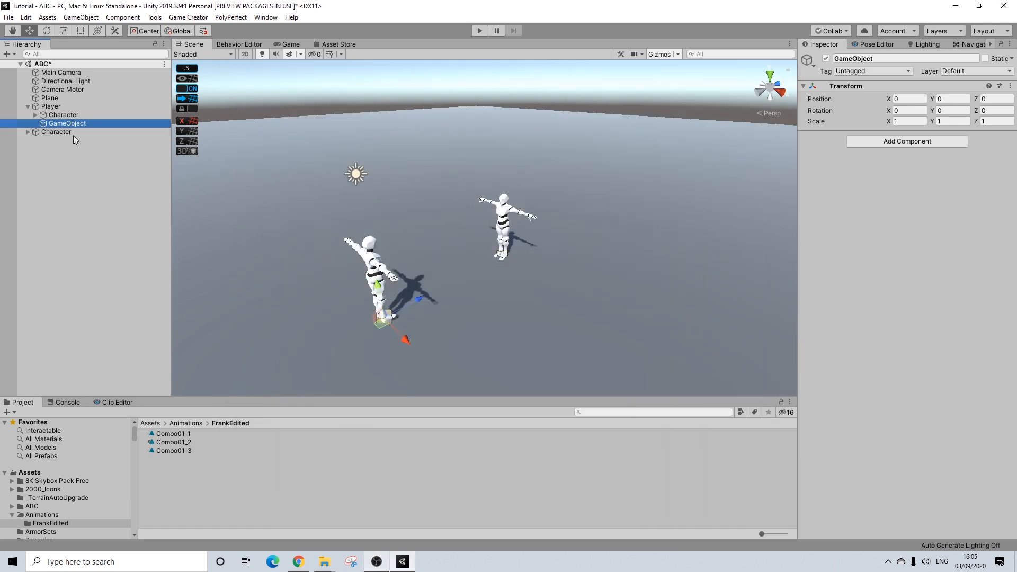
Step: Try to rename the Player's new empty child object as Combat
{"action": "left_click", "coordinate": [876, 59]}
{"action": "type", "text": "c"}
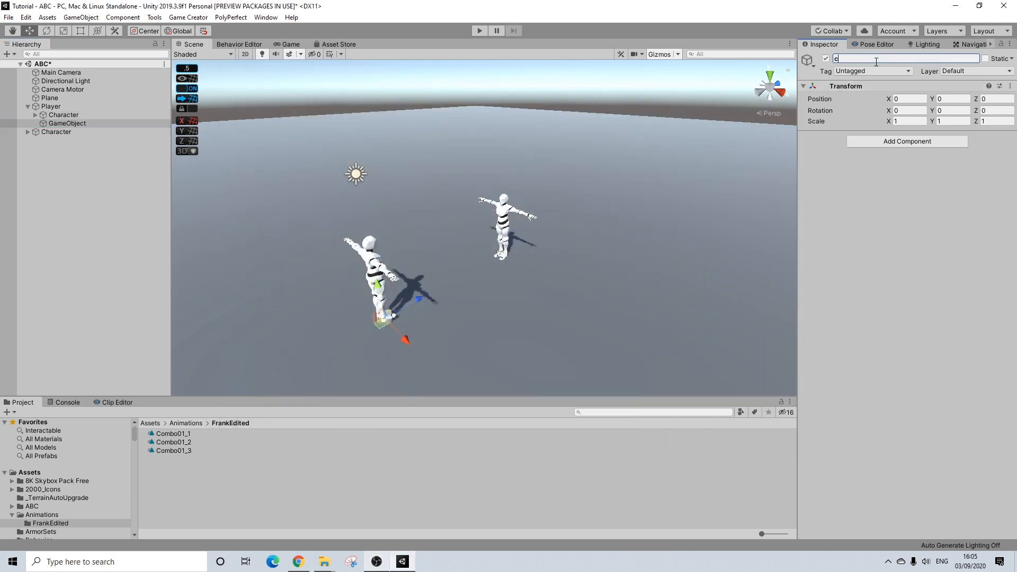
{"action": "type", "text": "Combat"}
Step: Add a Game Creator Trigger component to the Player's empty child object
{"action": "left_click", "coordinate": [916, 142]}
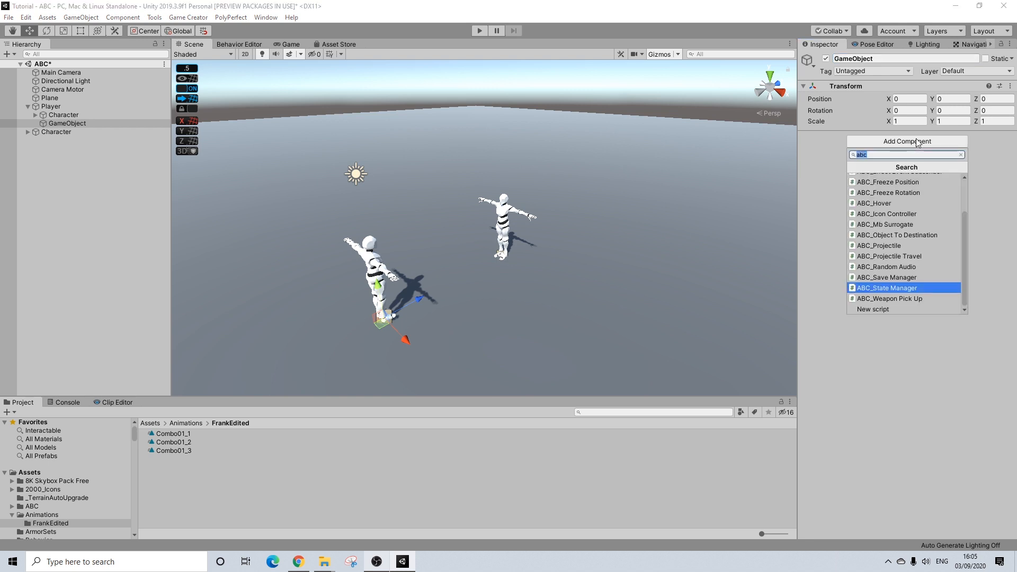
{"action": "type", "text": "trigg"}
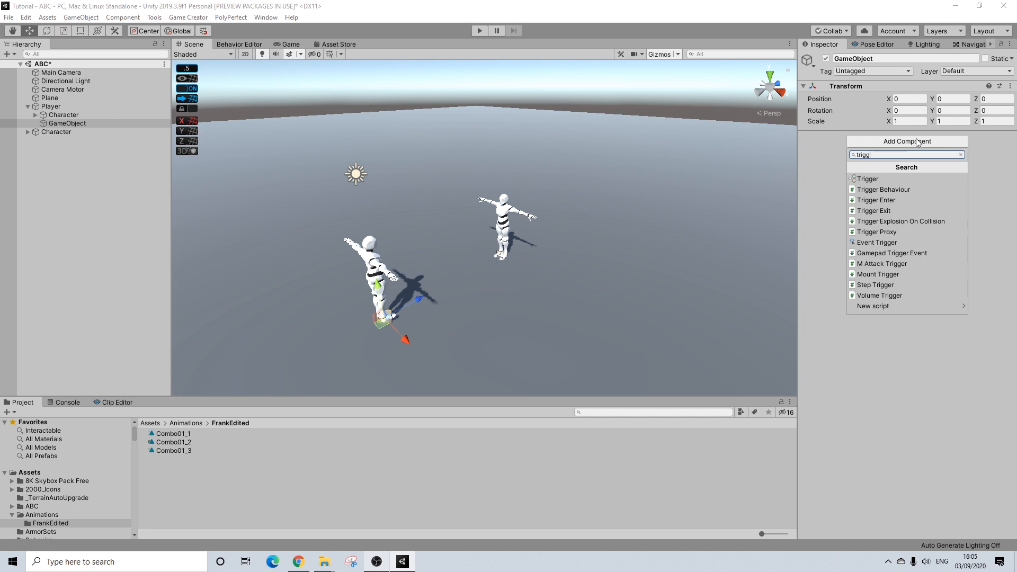
{"action": "left_click", "coordinate": [861, 176]}
Step: Change the trigger's type to On Key Down and set its key code to F
{"action": "left_click", "coordinate": [933, 165]}
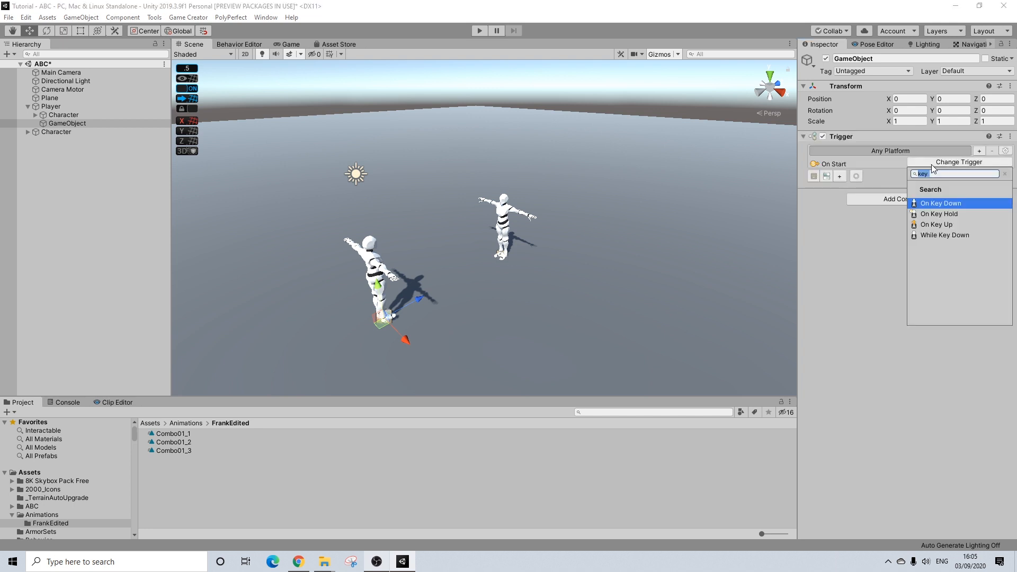
{"action": "left_click", "coordinate": [930, 204]}
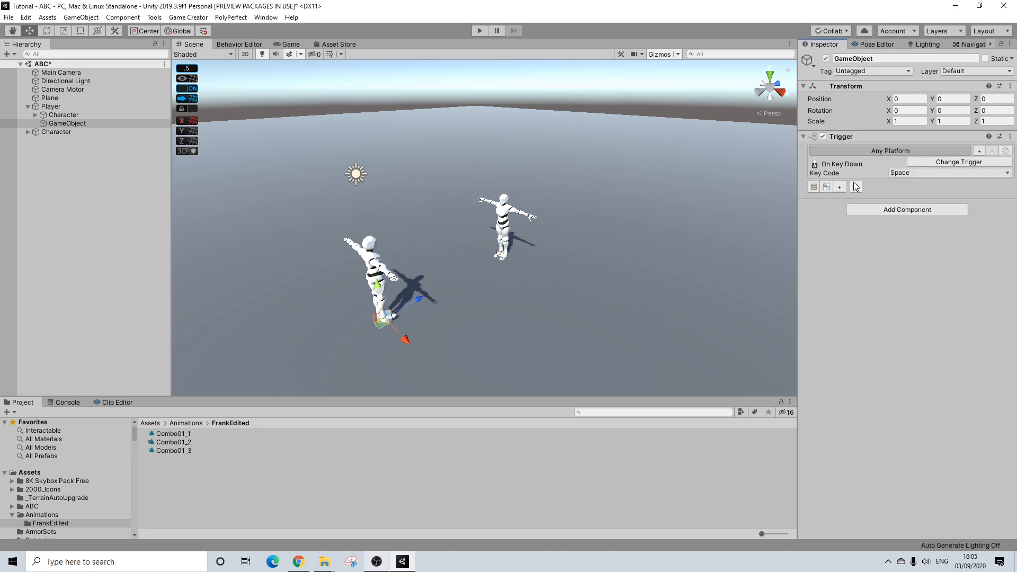
{"action": "left_click", "coordinate": [895, 174]}
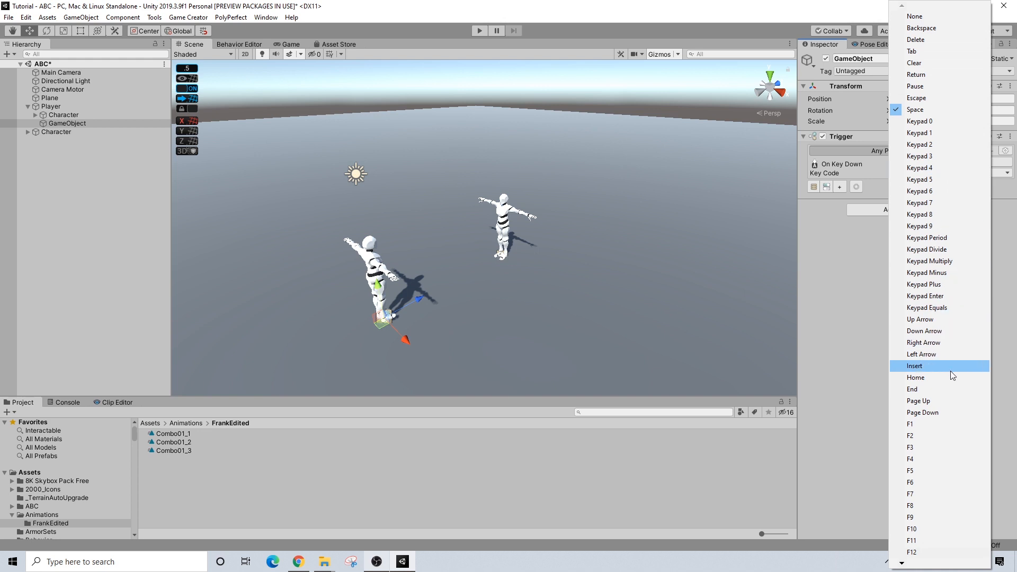
{"action": "mouse_move", "coordinate": [904, 563]}
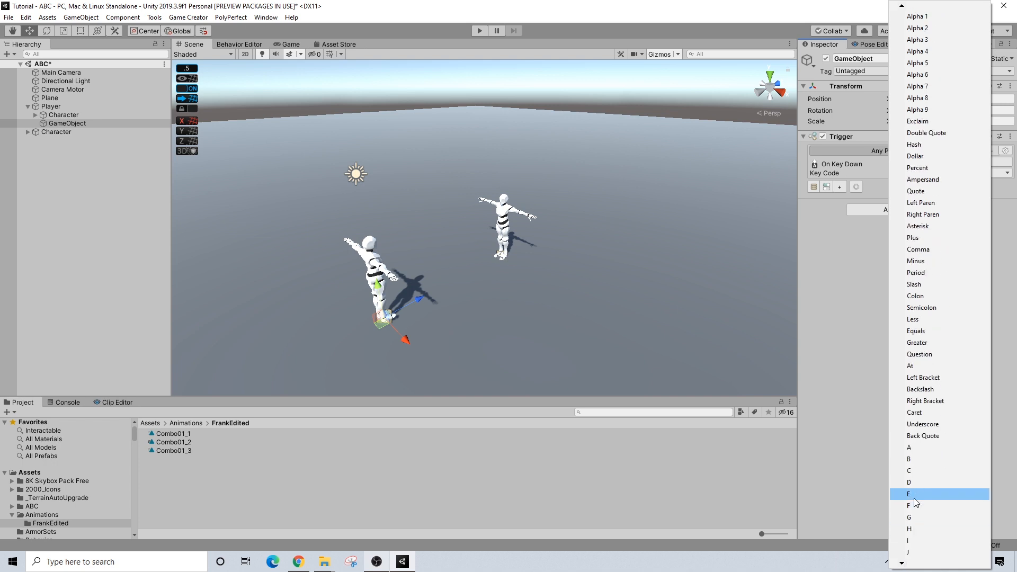
{"action": "left_click", "coordinate": [924, 498]}
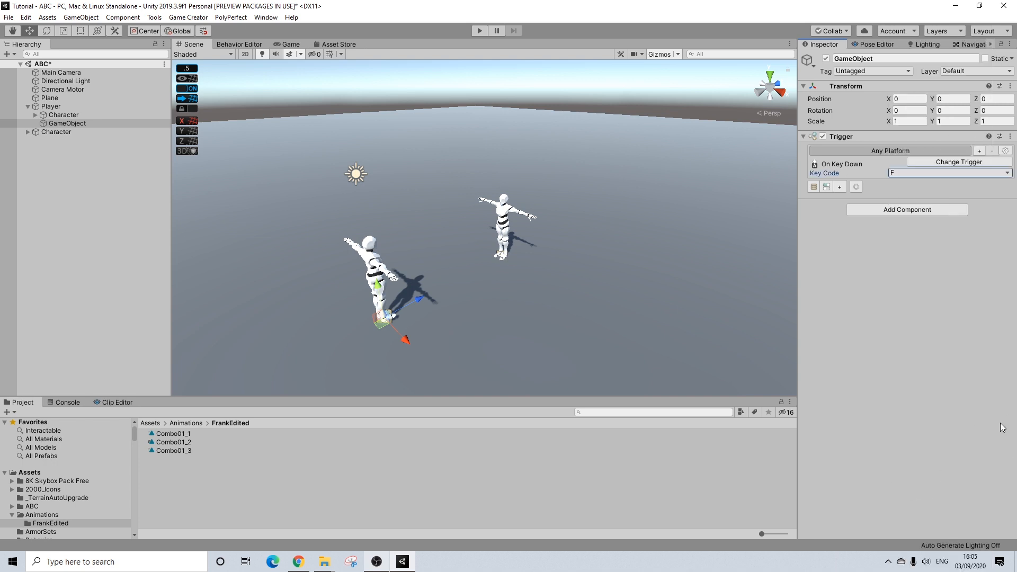
Step: Create an Actions object for the trigger and reveal it beneath the trigger object in the hierarchy
{"action": "left_click", "coordinate": [814, 187]}
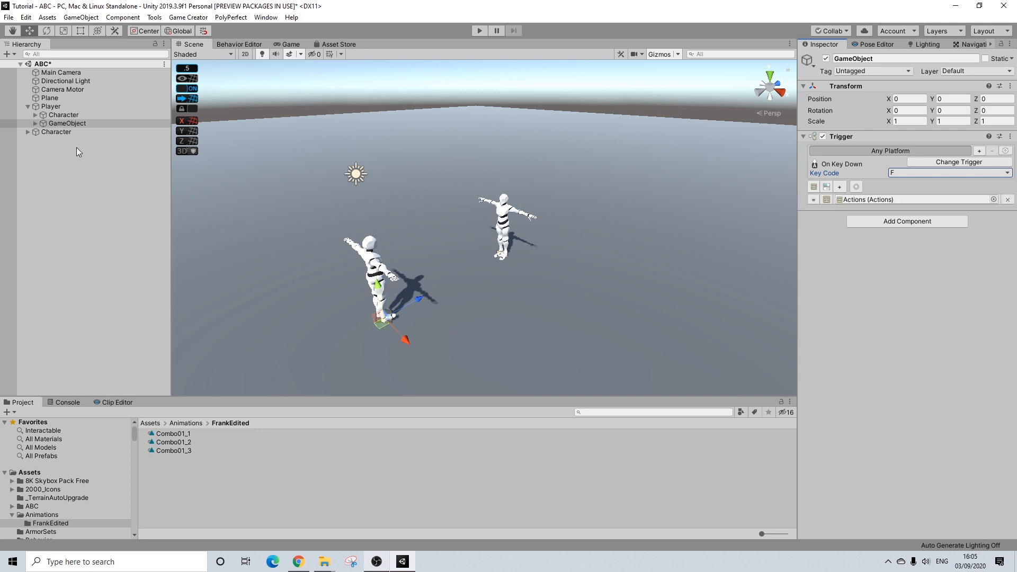
{"action": "left_click", "coordinate": [41, 124]}
{"action": "left_click", "coordinate": [36, 123]}
Step: Add an ABC Integration Activate Ability action to the Actions object, with Melee01 as the ability name
{"action": "left_click", "coordinate": [63, 132]}
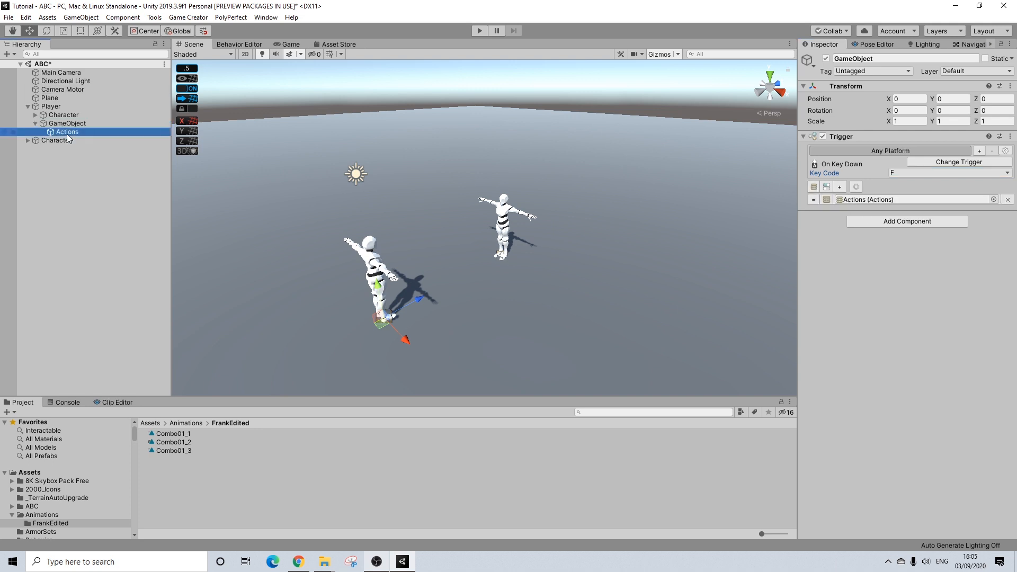
{"action": "left_click", "coordinate": [892, 150]}
{"action": "scroll", "coordinate": [847, 257], "scroll_direction": "down", "scroll_amount": 2}
{"action": "scroll", "coordinate": [838, 260], "scroll_direction": "down", "scroll_amount": 3}
{"action": "left_click", "coordinate": [838, 255]}
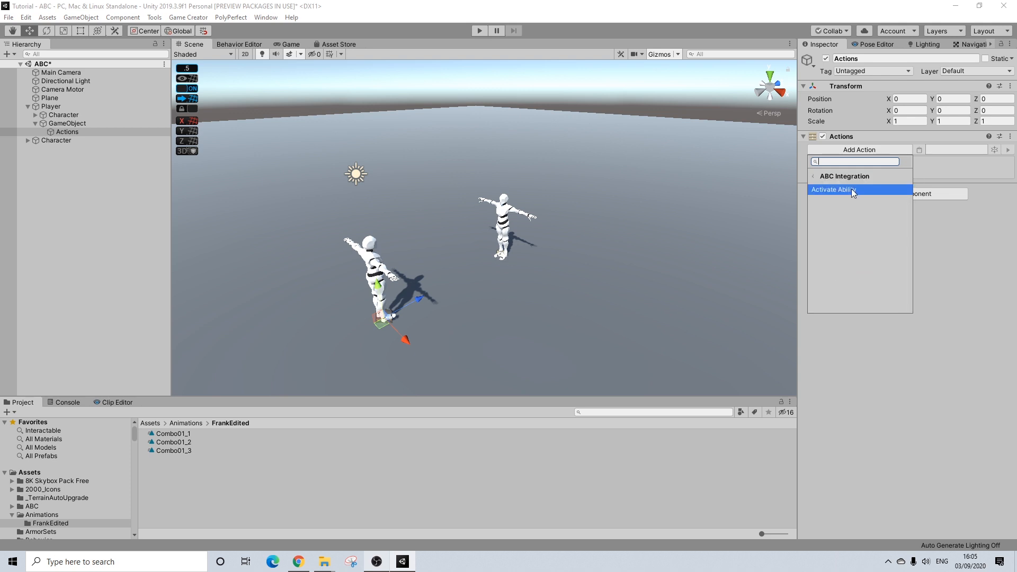
{"action": "left_click", "coordinate": [854, 190]}
{"action": "left_click", "coordinate": [903, 185]}
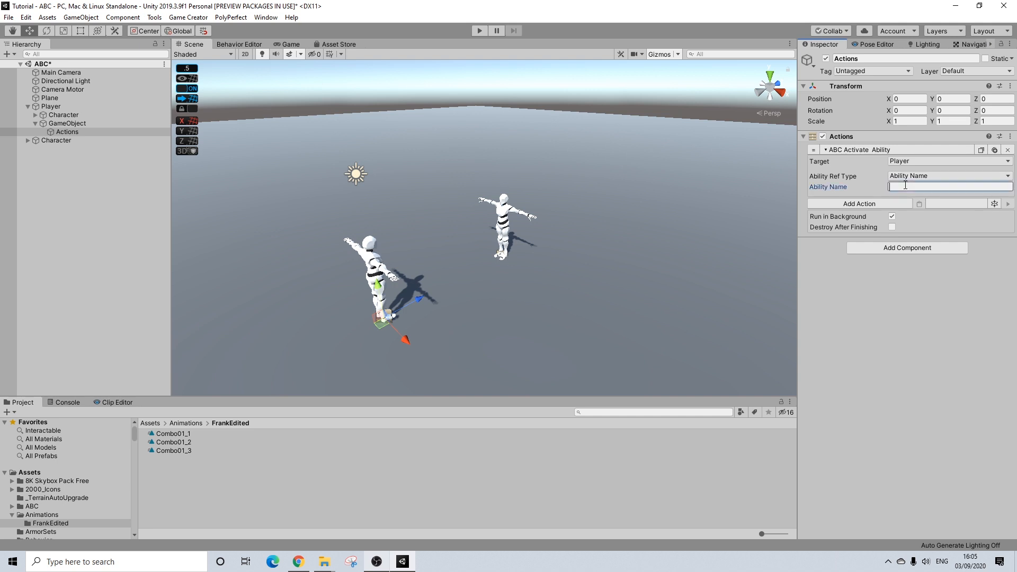
{"action": "type", "text": "Melee01"}
Step: Open the Player's ability manager to check the name and ID of the Melee01 ability, and close it
{"action": "left_click", "coordinate": [64, 114]}
{"action": "left_click", "coordinate": [51, 106]}
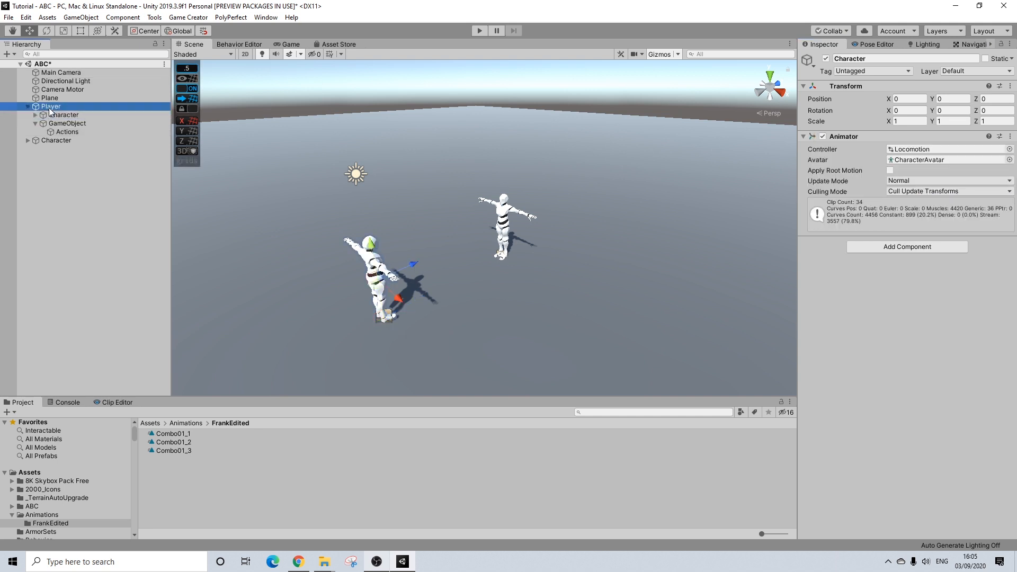
{"action": "left_click", "coordinate": [911, 216]}
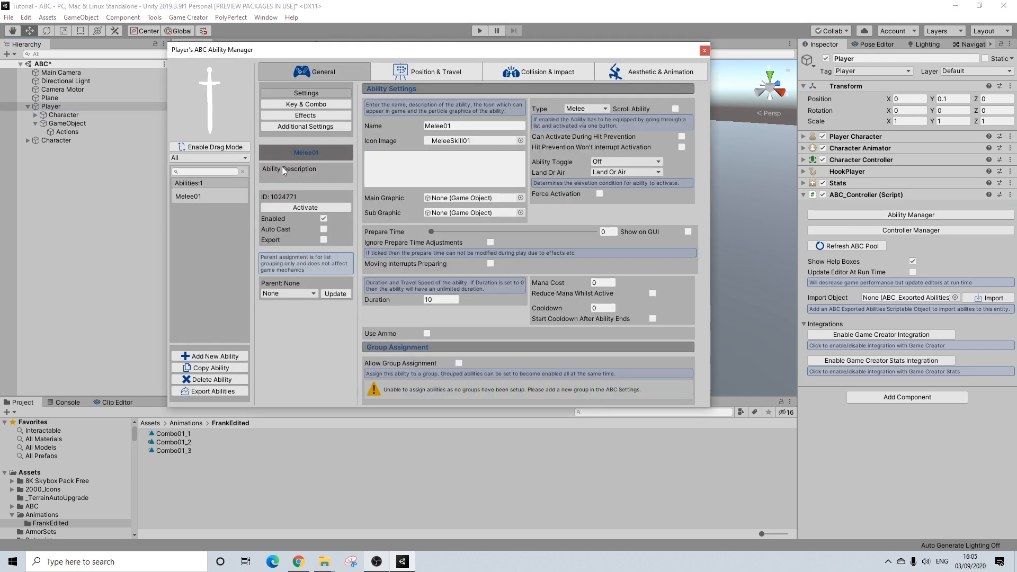
{"action": "left_click", "coordinate": [704, 51]}
Step: Check the ability reference type options of the Melee01 activation action, keeping Ability Name selected
{"action": "left_click", "coordinate": [66, 132]}
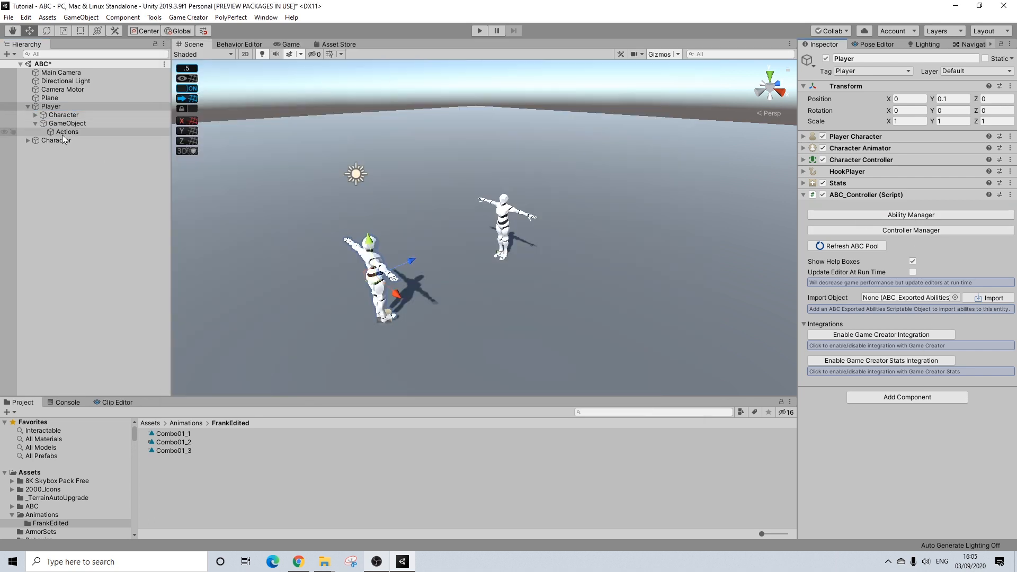
{"action": "left_click", "coordinate": [908, 176]}
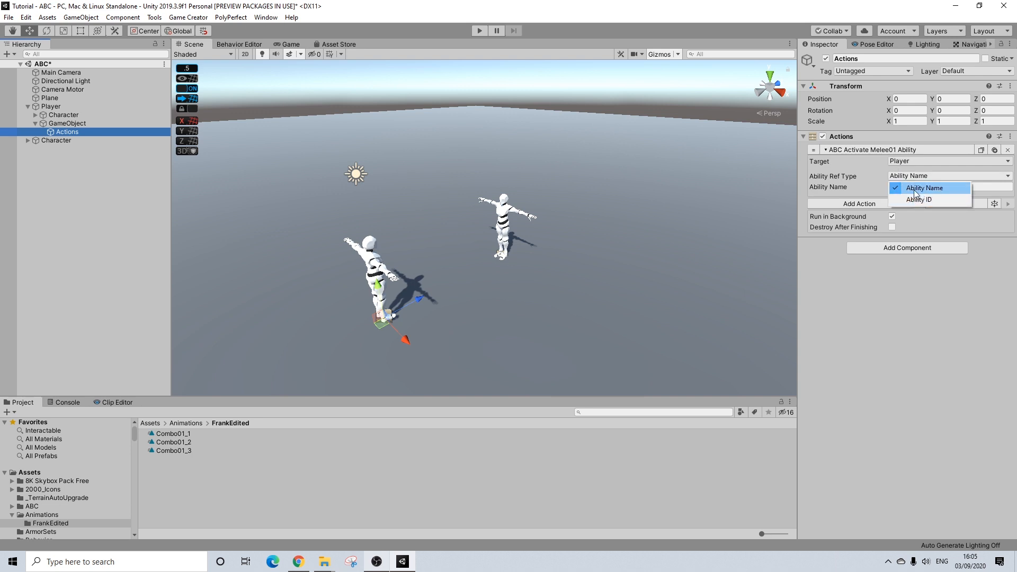
{"action": "left_click", "coordinate": [865, 177]}
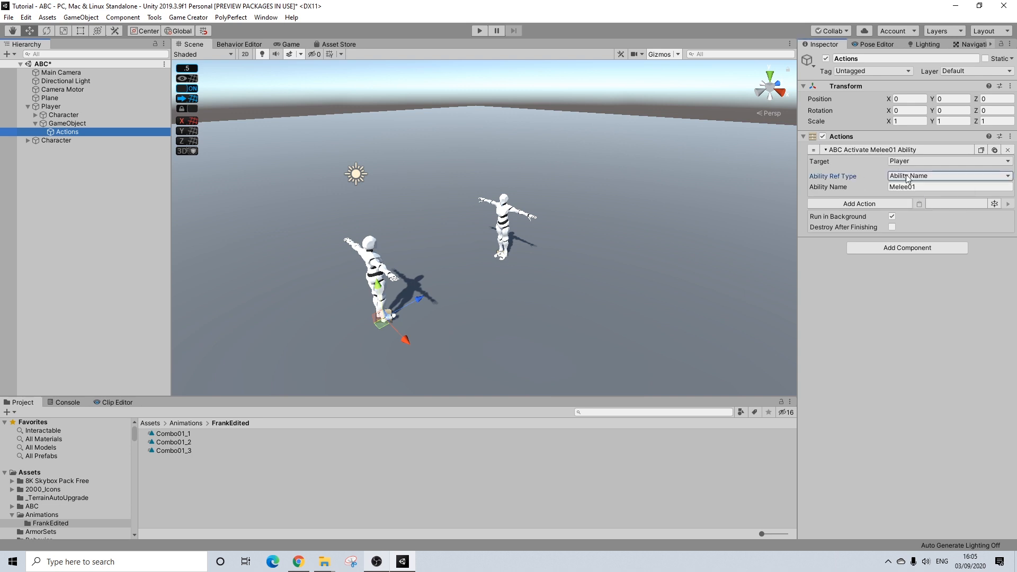
{"action": "left_click", "coordinate": [898, 176]}
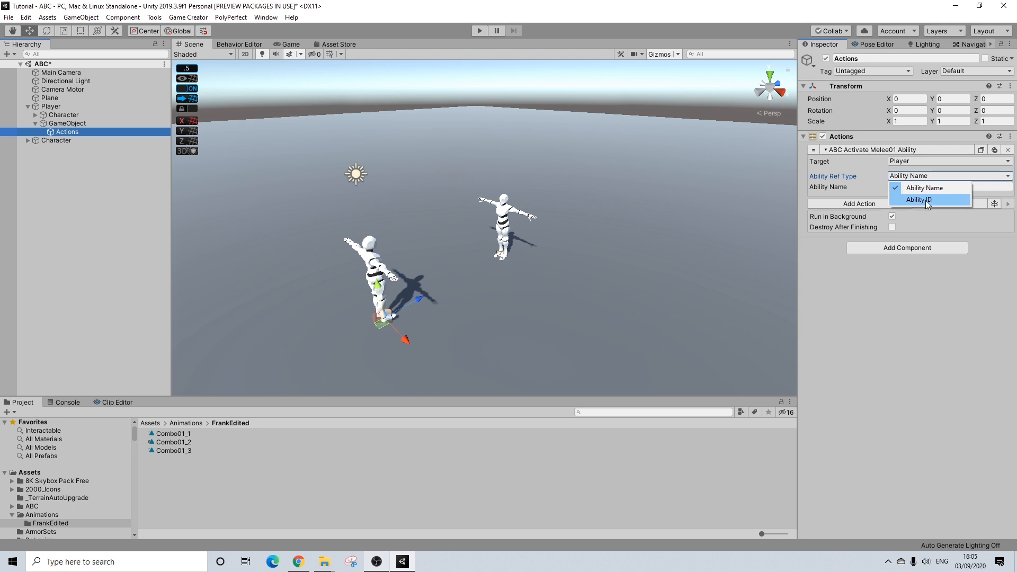
{"action": "left_click", "coordinate": [988, 355]}
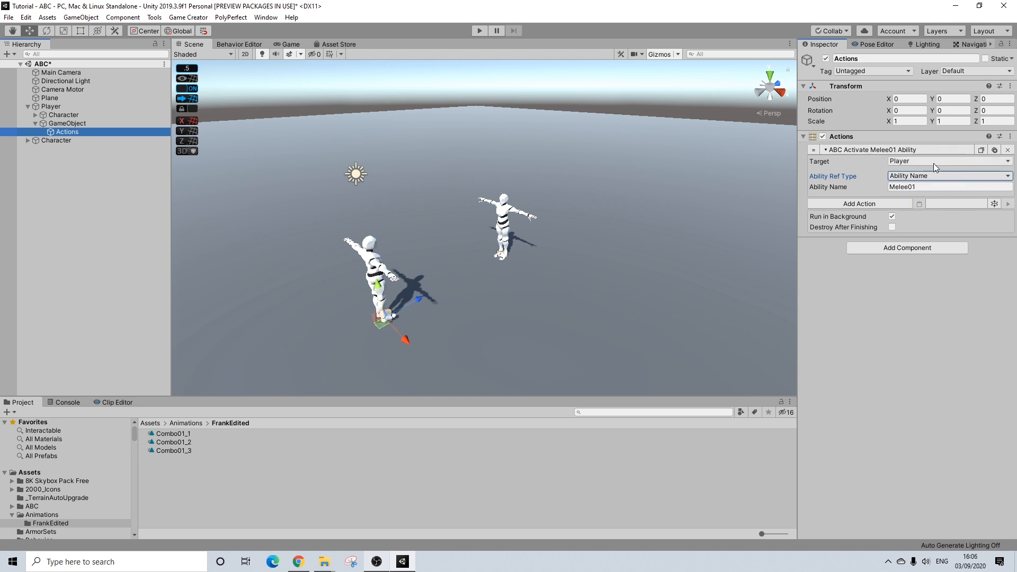
Step: Open the enemy Character's ABC State Manager and set its health integration type to Game Creator
{"action": "left_click", "coordinate": [27, 106]}
{"action": "left_click", "coordinate": [47, 115]}
{"action": "left_click", "coordinate": [28, 115]}
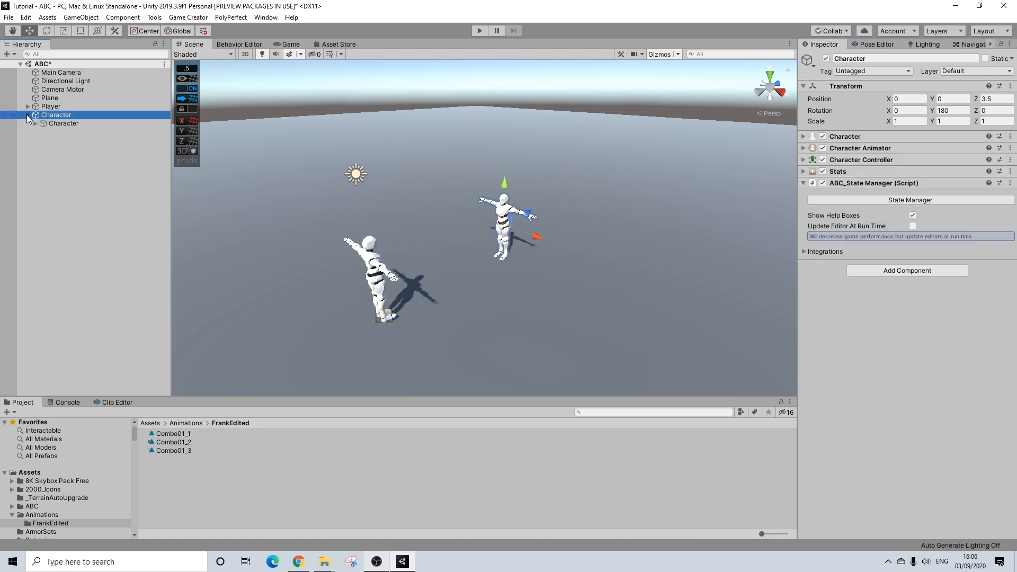
{"action": "left_click", "coordinate": [56, 123]}
{"action": "left_click", "coordinate": [48, 117]}
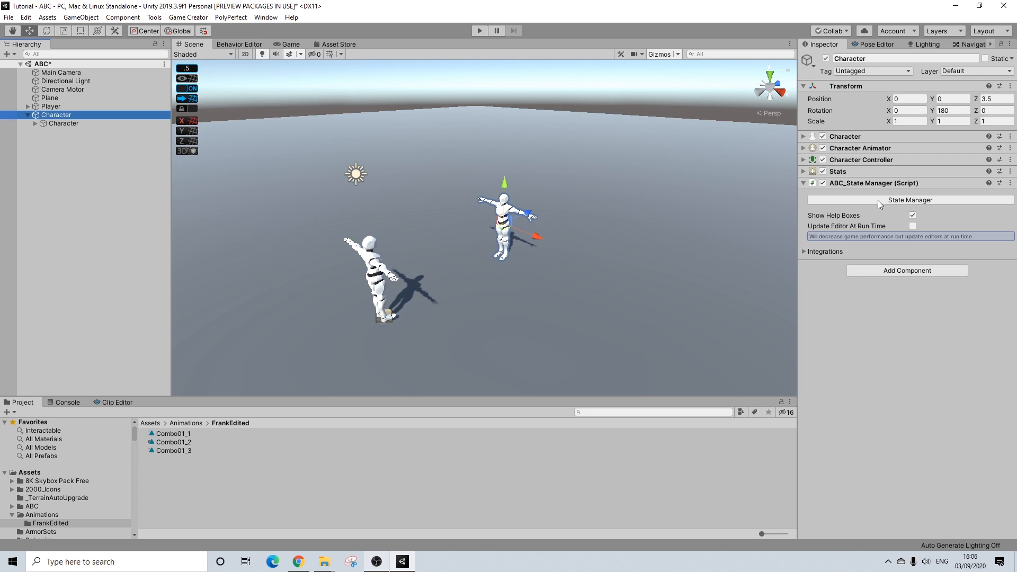
{"action": "left_click", "coordinate": [878, 201]}
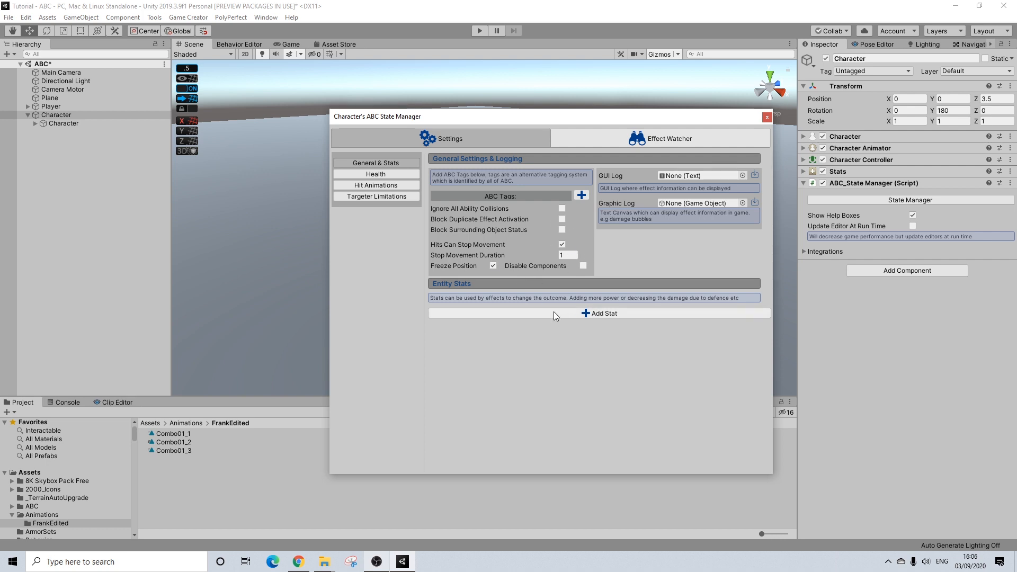
{"action": "left_click", "coordinate": [373, 176]}
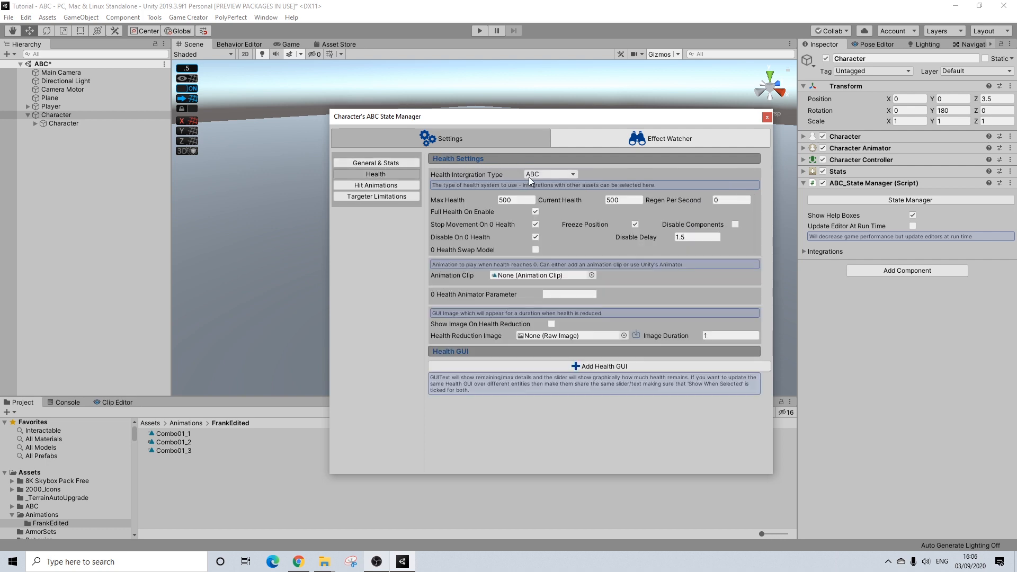
{"action": "left_click", "coordinate": [548, 173]}
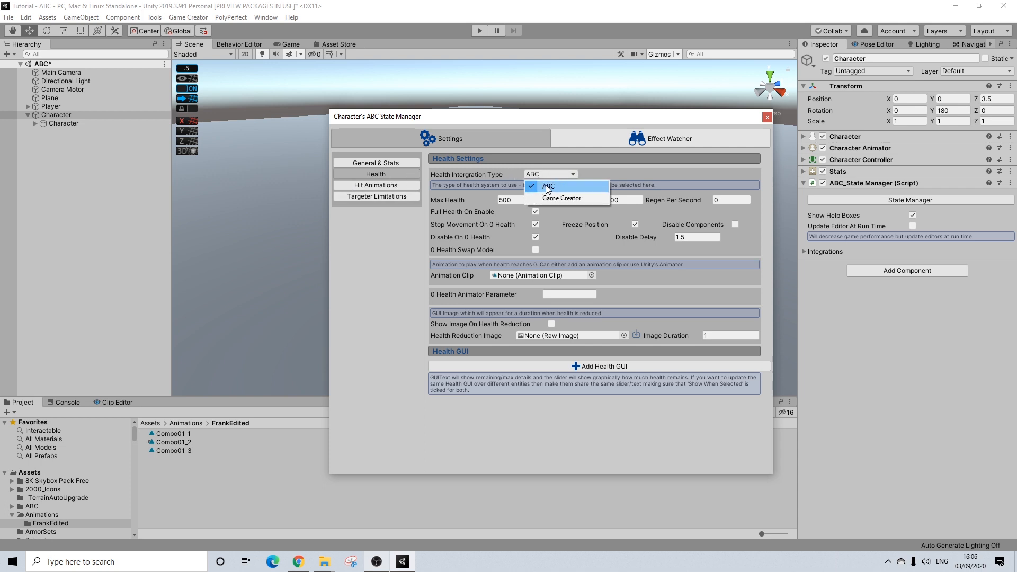
{"action": "left_click", "coordinate": [545, 198]}
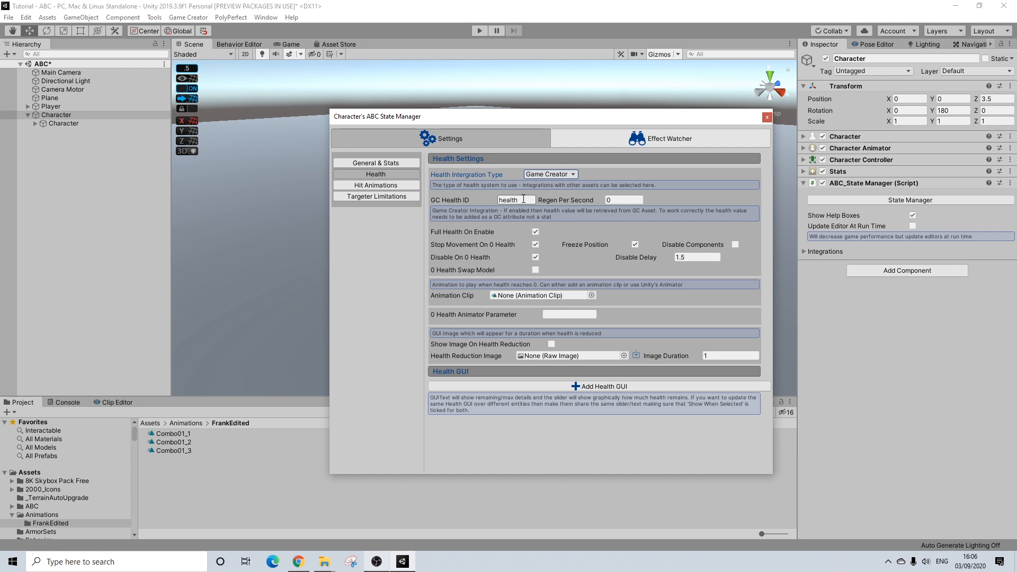
Step: Check the enemy's Stats attributes against the GC Health ID and set health regen per second to 0.1
{"action": "left_click", "coordinate": [837, 172]}
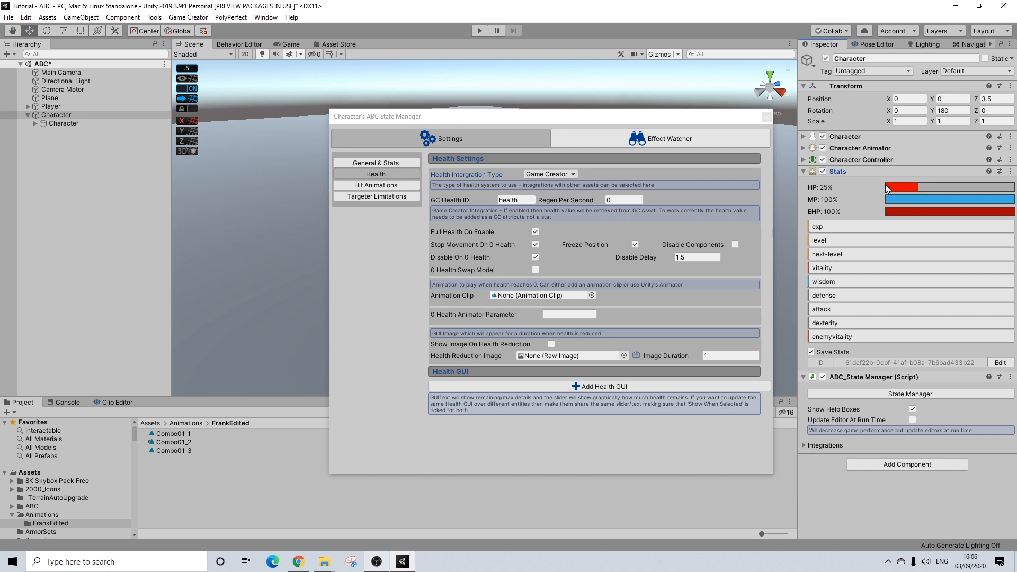
{"action": "left_click", "coordinate": [514, 201]}
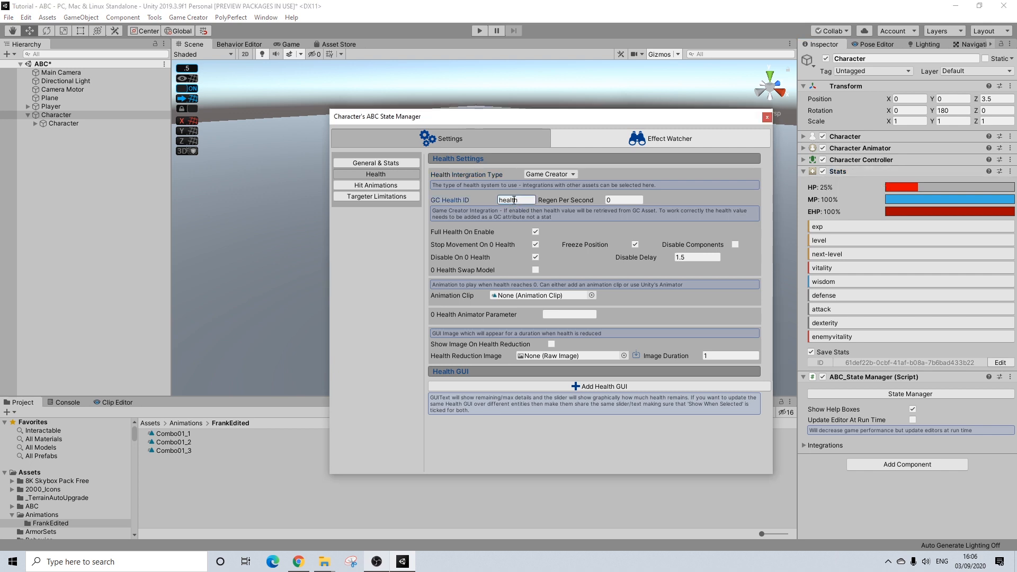
{"action": "left_click", "coordinate": [626, 199]}
{"action": "left_click", "coordinate": [627, 198]}
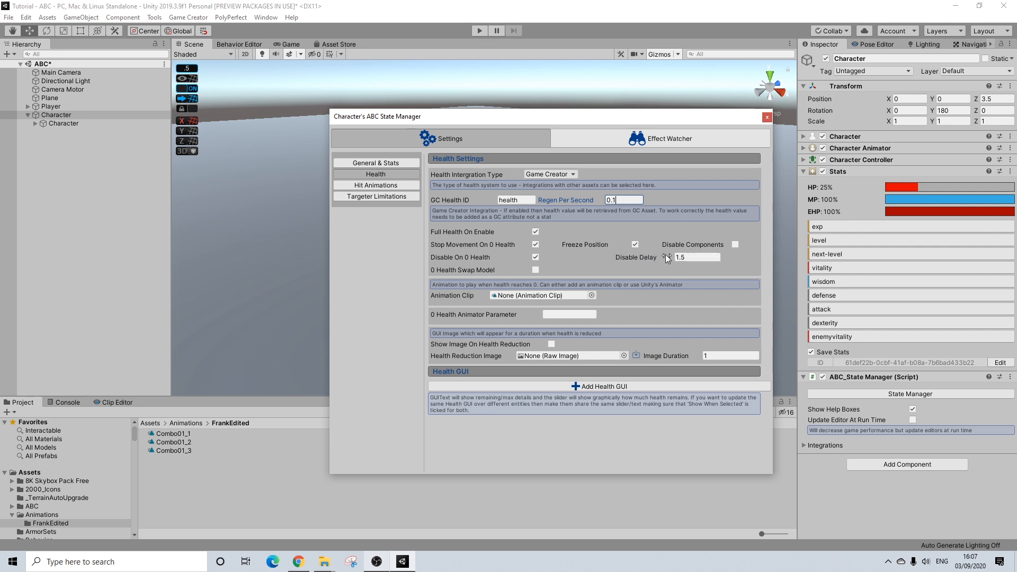
Step: Turn off Disable On 0 Health and enable 0 Health Swap Model in the enemy's health settings
{"action": "left_click", "coordinate": [536, 256]}
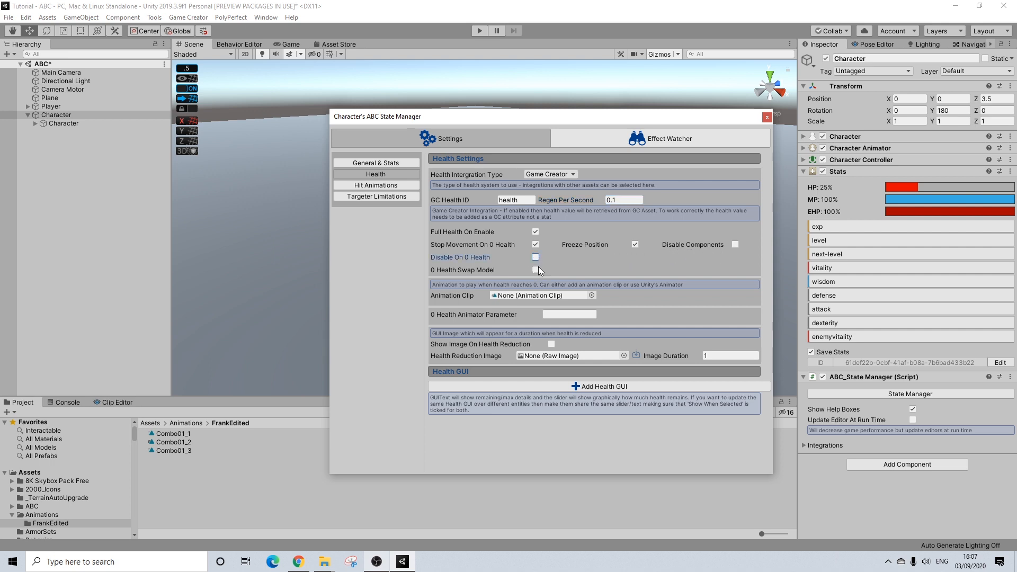
{"action": "left_click", "coordinate": [537, 270]}
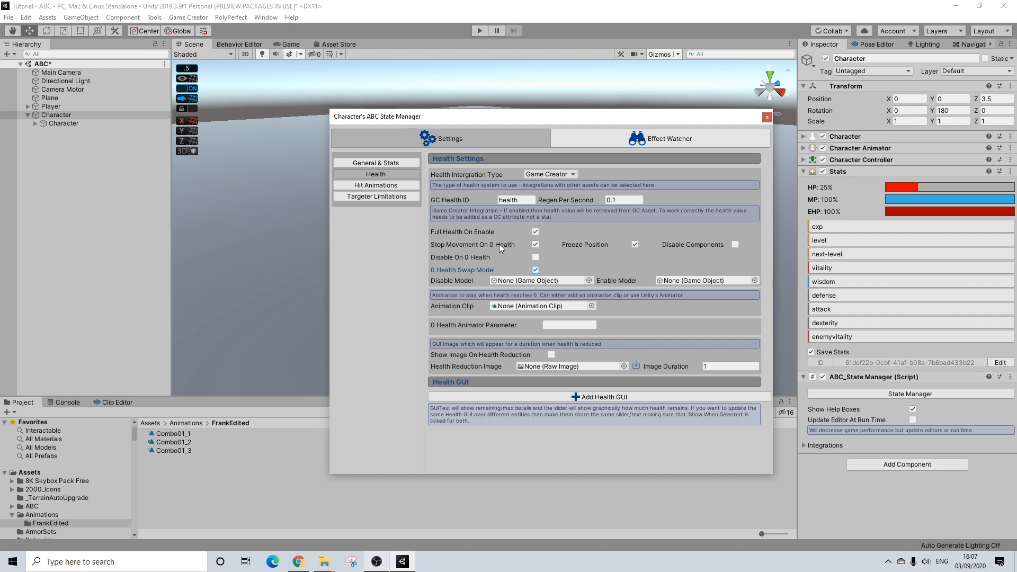
Step: Duplicate the child Character model inside the enemy Character object
{"action": "left_click", "coordinate": [59, 125]}
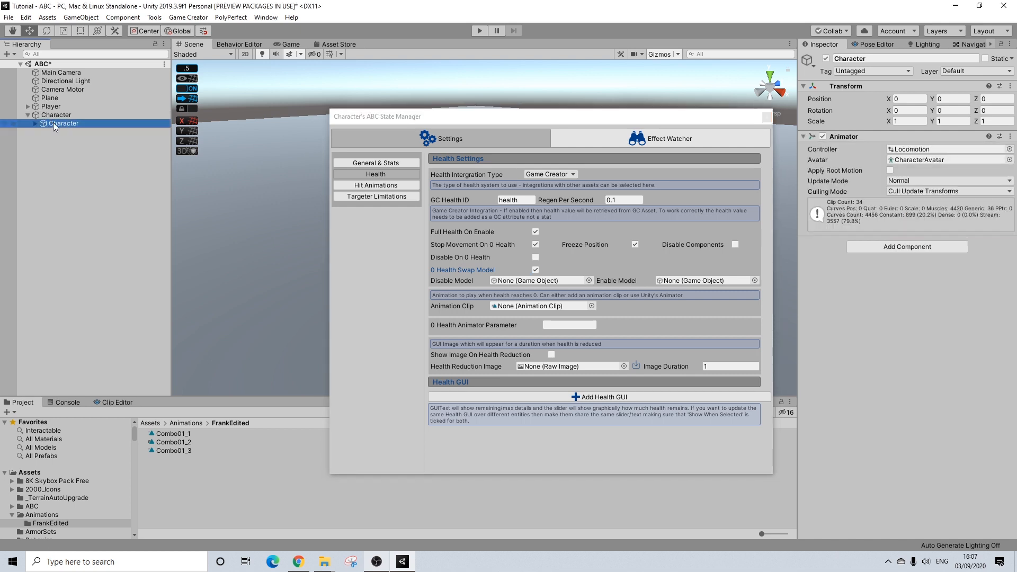
{"action": "left_click", "coordinate": [57, 116]}
{"action": "left_click", "coordinate": [59, 123]}
{"action": "key", "text": "ctrl+d"}
Step: Rename the duplicated child model as DeathState
{"action": "right_click", "coordinate": [62, 132]}
{"action": "left_click", "coordinate": [90, 166]}
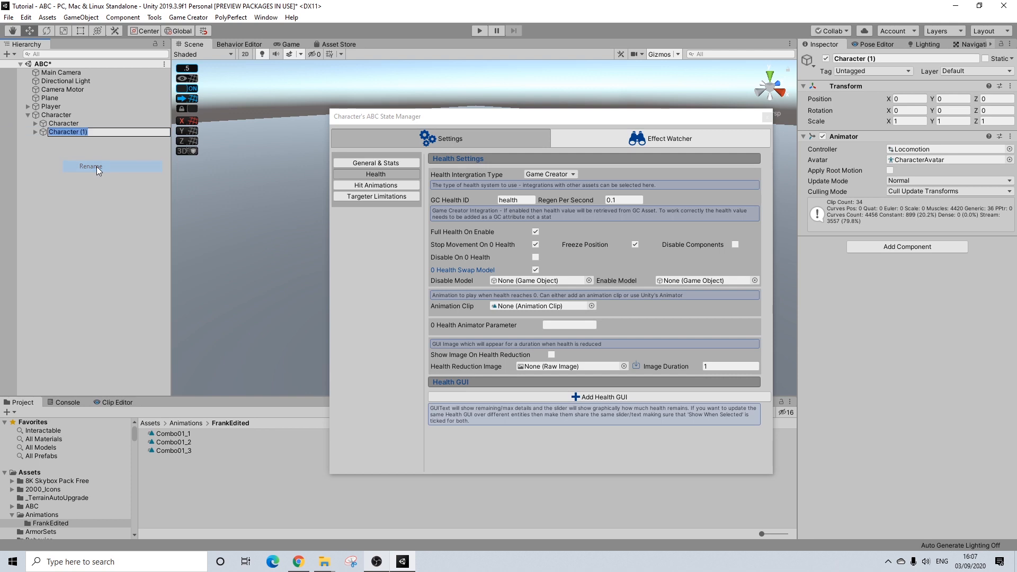
{"action": "type", "text": "DeathSTate"}
{"action": "key", "text": "BackSpace"}
{"action": "key", "text": "BackSpace"}
{"action": "key", "text": "BackSpace"}
{"action": "key", "text": "BackSpace"}
{"action": "type", "text": "tae"}
{"action": "key", "text": "Return"}
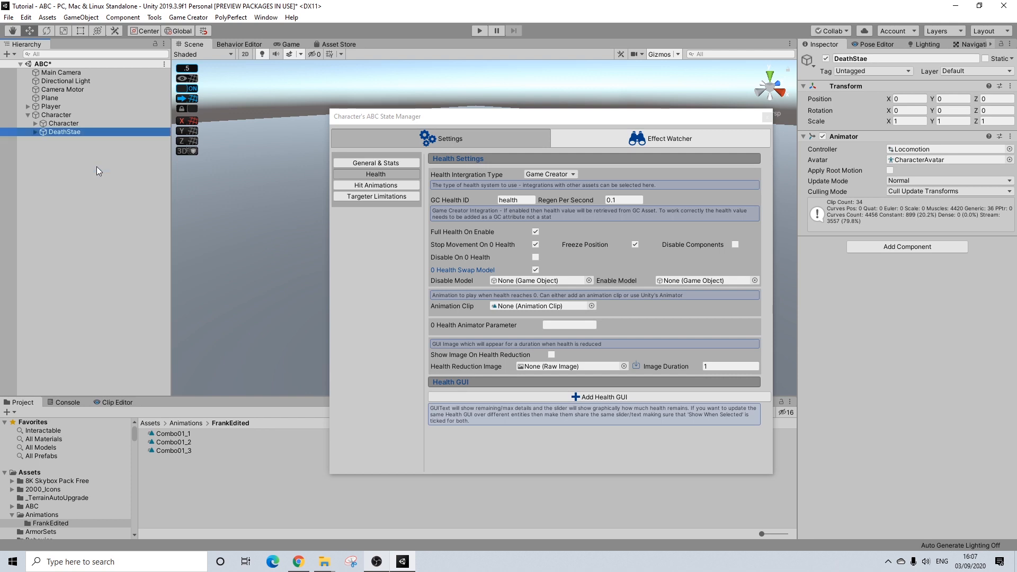
{"action": "left_click", "coordinate": [862, 59]}
{"action": "left_click", "coordinate": [862, 59]}
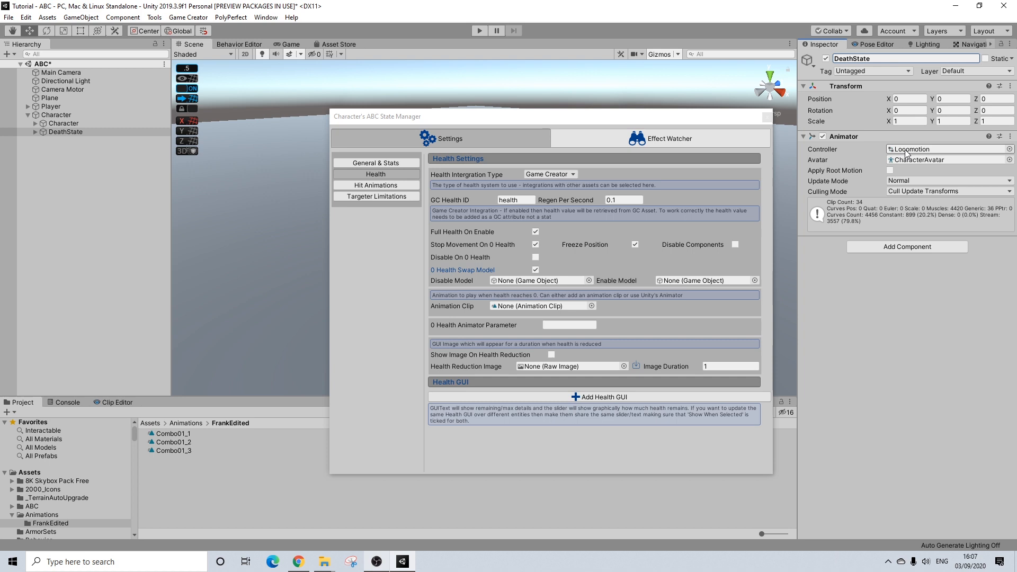
Step: Locate the Locomotion controller's folder in the project and delete the Death and NewDeath animator controllers there
{"action": "left_click", "coordinate": [911, 150]}
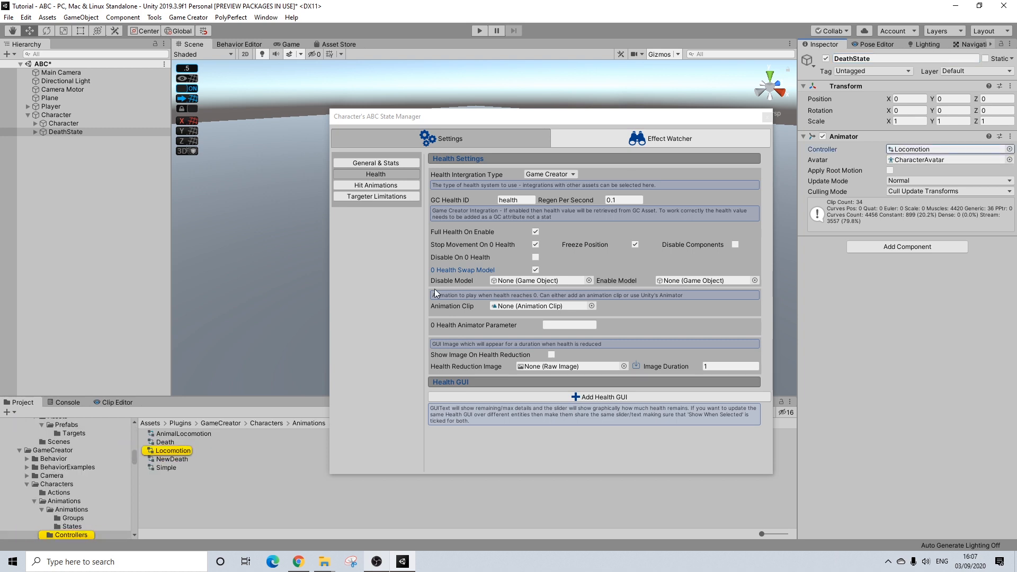
{"action": "left_click", "coordinate": [172, 443]}
{"action": "left_click", "coordinate": [172, 459], "text": "ctrl"}
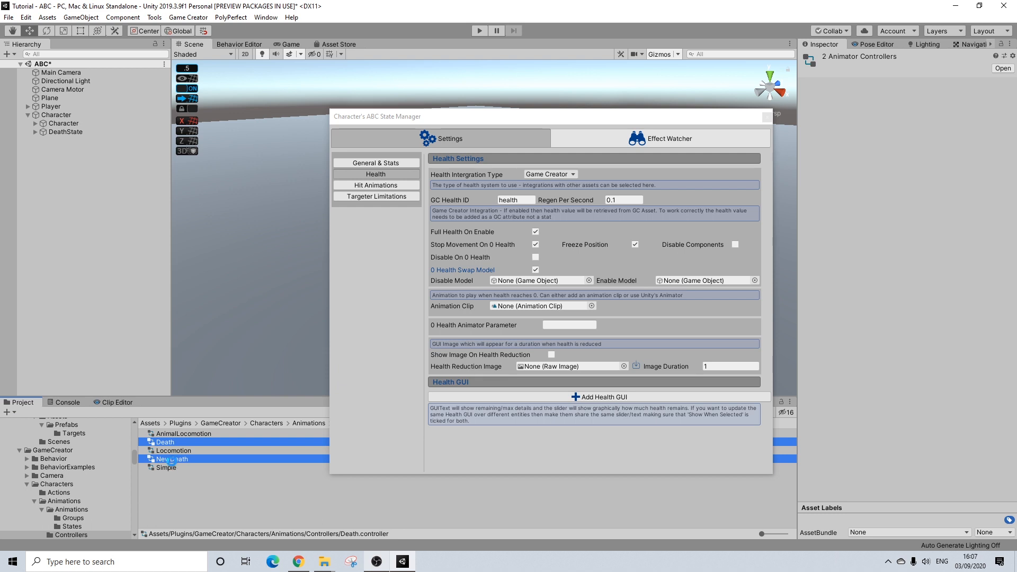
{"action": "key", "text": "Delete"}
{"action": "key", "text": "Return"}
Step: Create an animator controller named DeathState in the Controllers folder
{"action": "right_click", "coordinate": [167, 470]}
{"action": "mouse_move", "coordinate": [277, 179]}
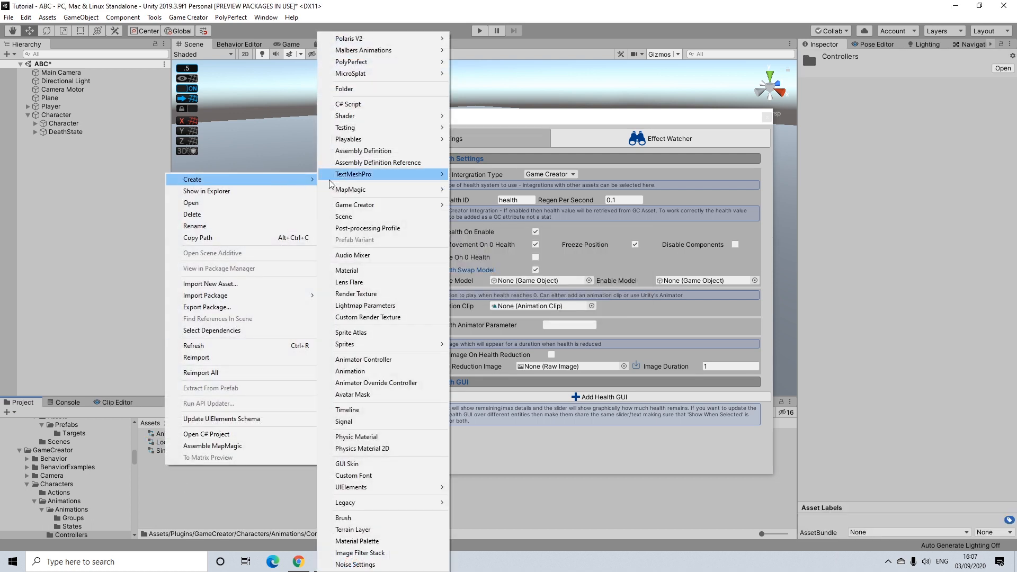
{"action": "left_click", "coordinate": [373, 359]}
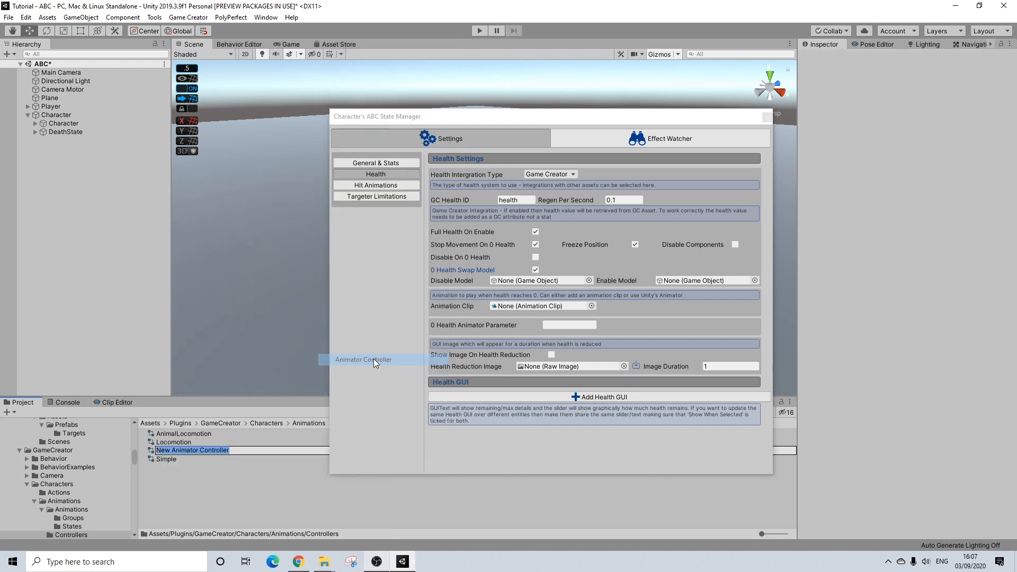
{"action": "type", "text": "DeathState"}
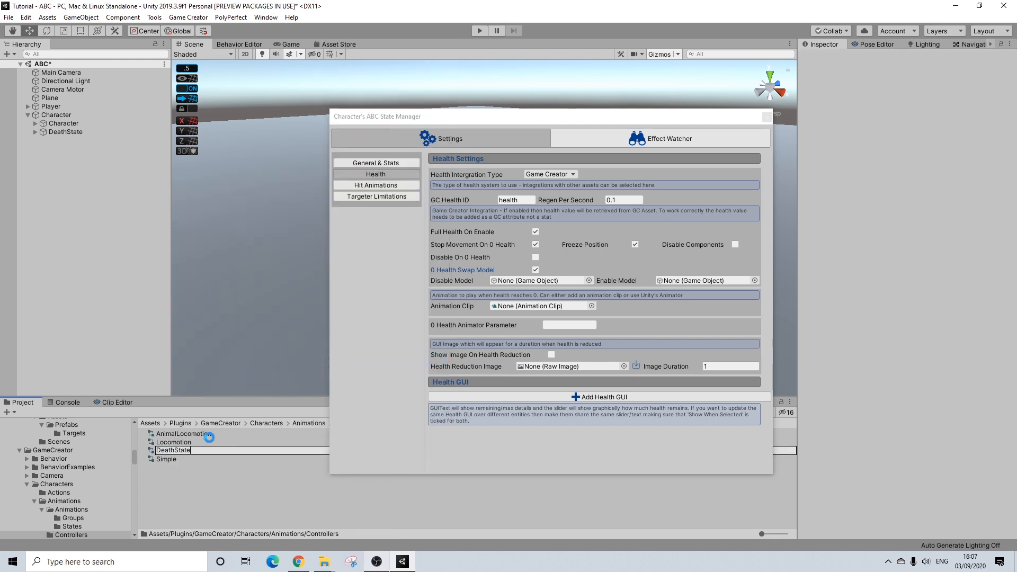
{"action": "key", "text": "Return"}
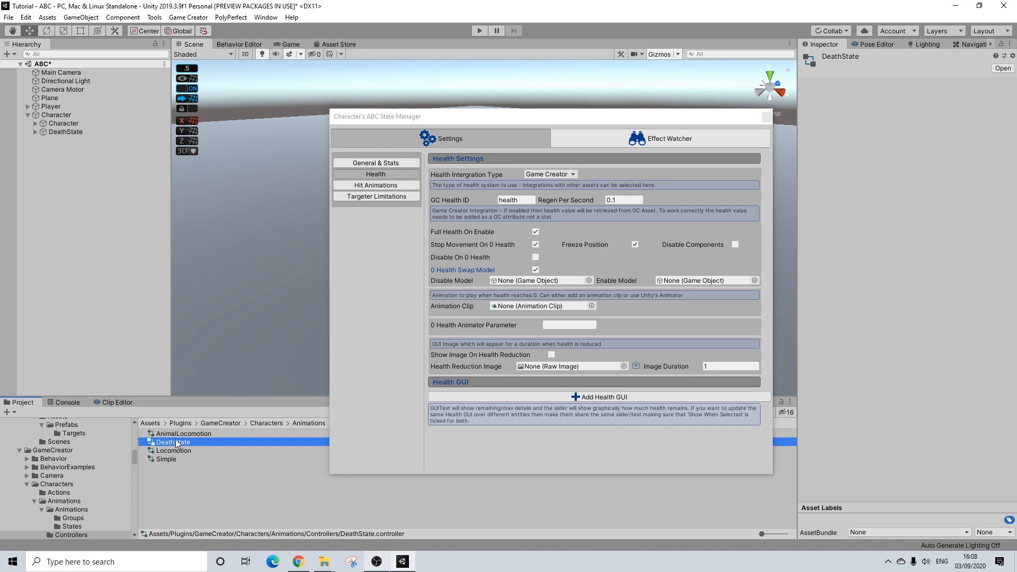
Step: Open the DeathState controller in the Animator and add an empty state just below Entry
{"action": "double_click", "coordinate": [177, 444]}
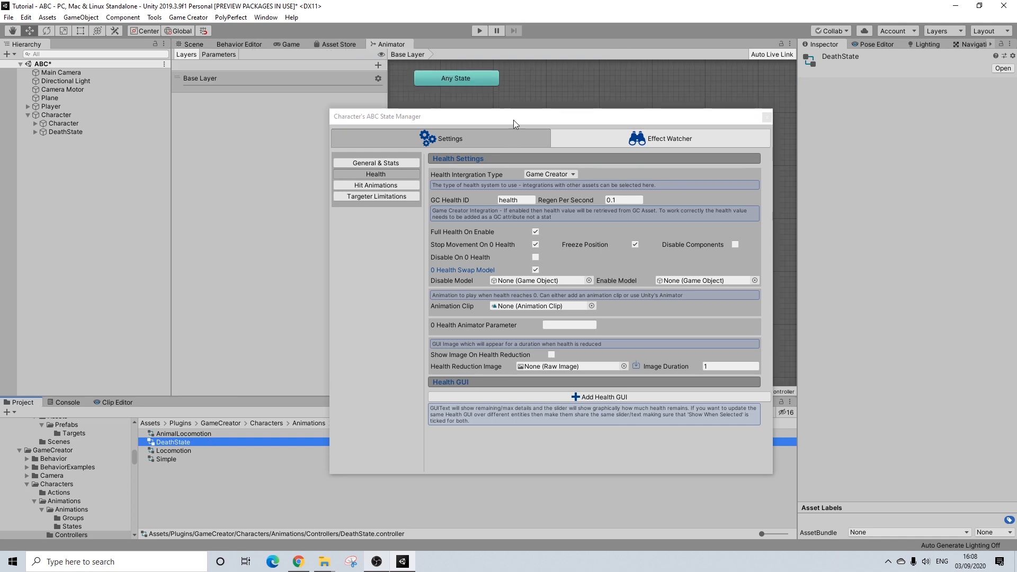
{"action": "left_click_drag", "start_coordinate": [348, 117], "coordinate": [886, 450]}
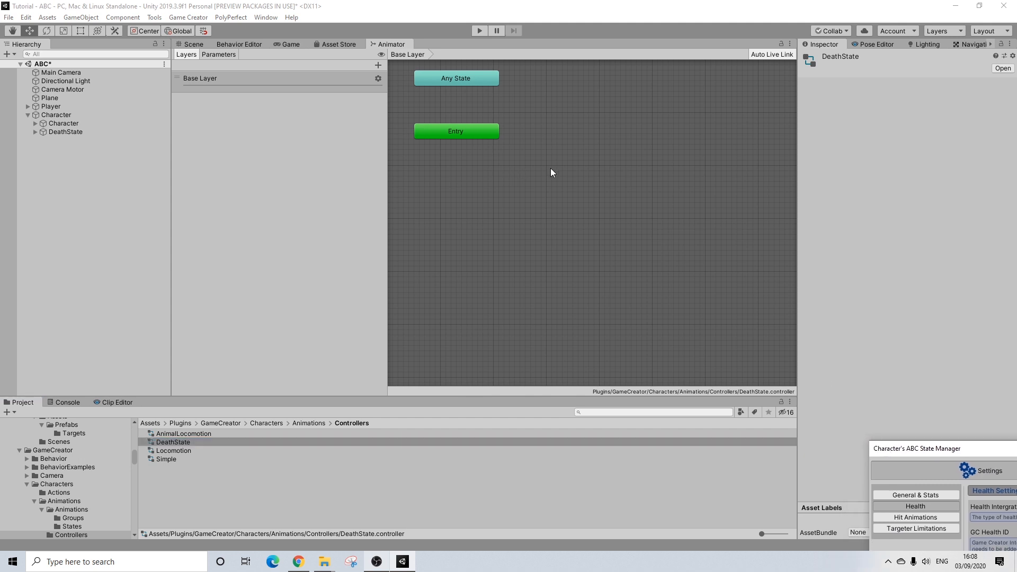
{"action": "right_click", "coordinate": [448, 170]}
{"action": "mouse_move", "coordinate": [539, 178]}
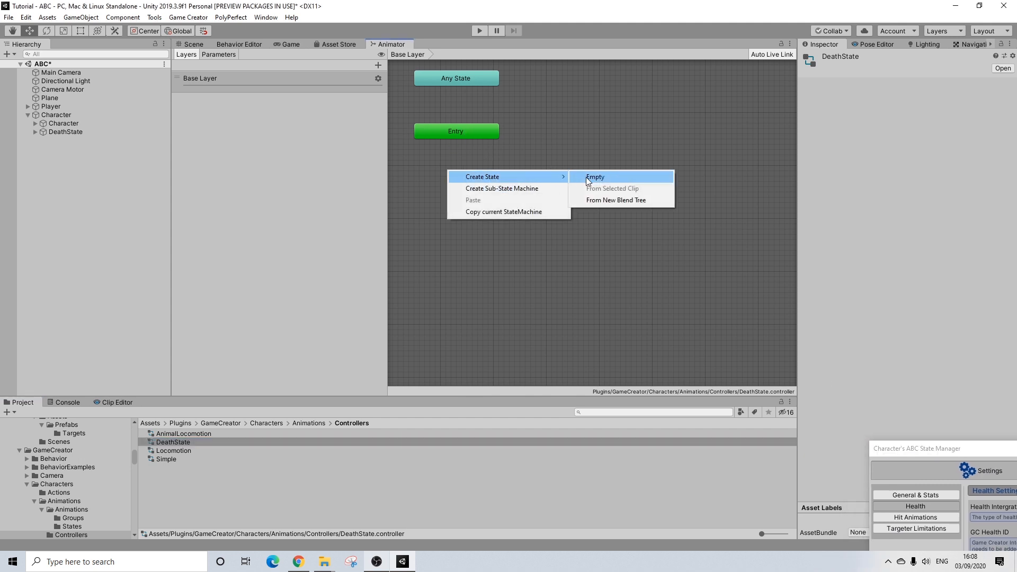
{"action": "left_click", "coordinate": [586, 177]}
{"action": "left_click_drag", "start_coordinate": [466, 180], "coordinate": [447, 178]}
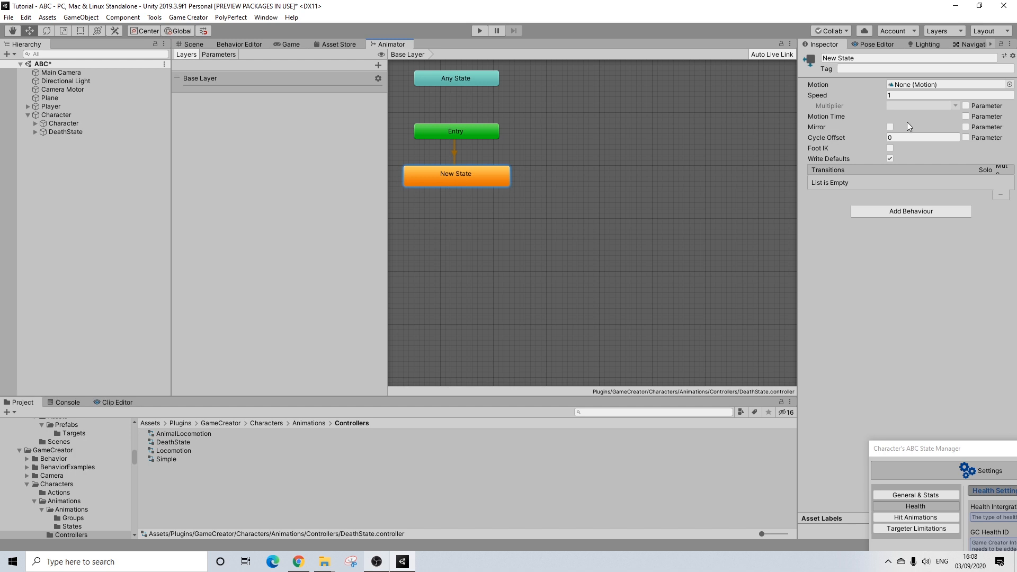
Step: Assign the Take 001 clip of Frank_RPG_Fighter_Die from Frank_Fighter's Root_Motion folder as the new state's motion
{"action": "scroll", "coordinate": [80, 462], "scroll_direction": "up", "scroll_amount": 5}
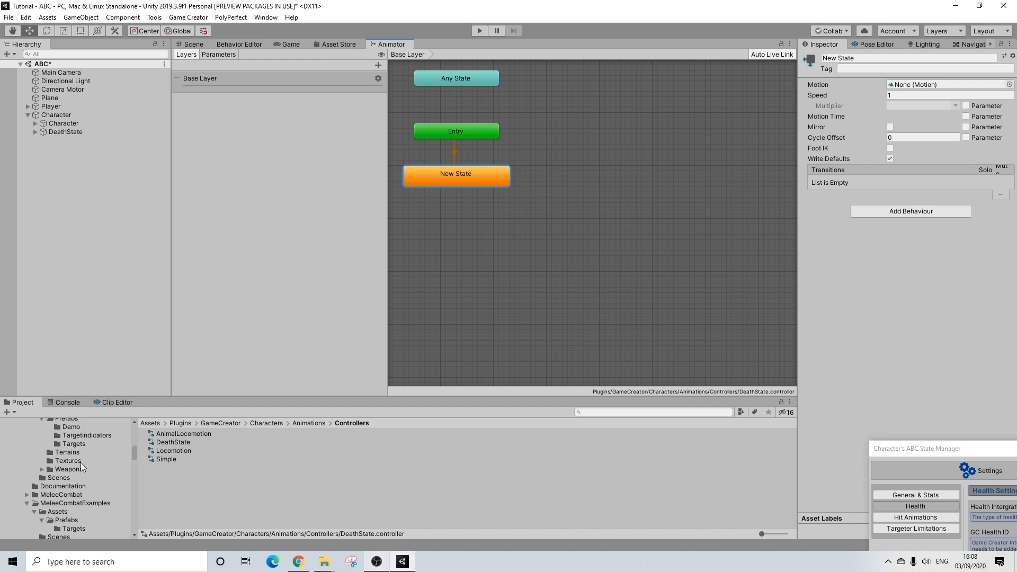
{"action": "scroll", "coordinate": [80, 462], "scroll_direction": "up", "scroll_amount": 8}
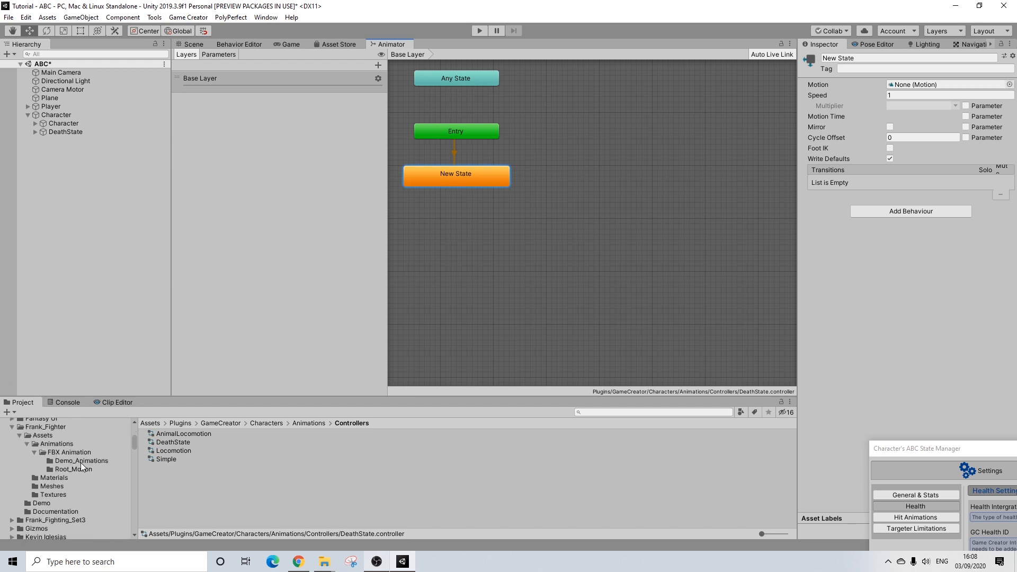
{"action": "scroll", "coordinate": [80, 463], "scroll_direction": "down", "scroll_amount": 2}
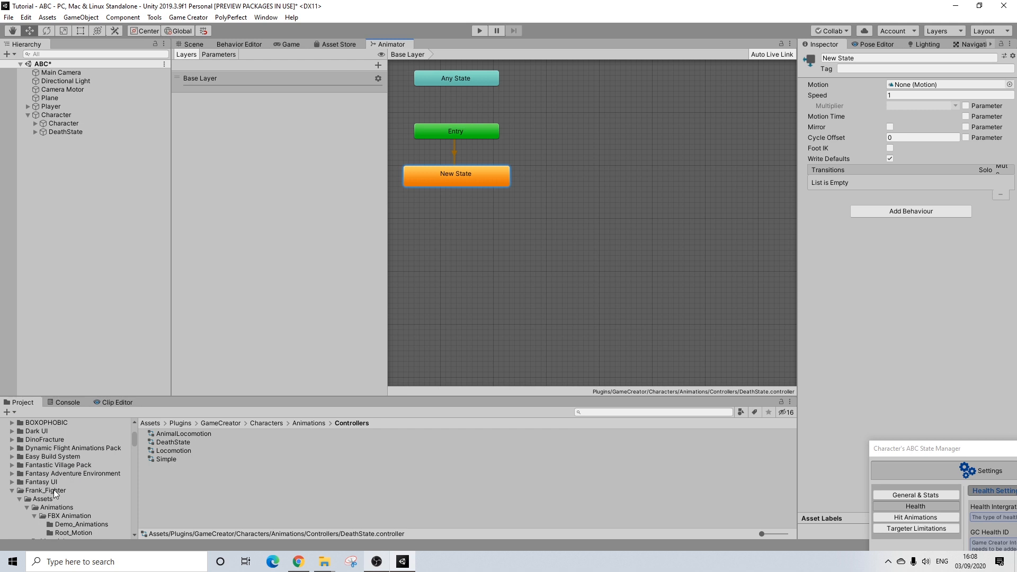
{"action": "left_click", "coordinate": [70, 533]}
{"action": "scroll", "coordinate": [209, 466], "scroll_direction": "down", "scroll_amount": 8}
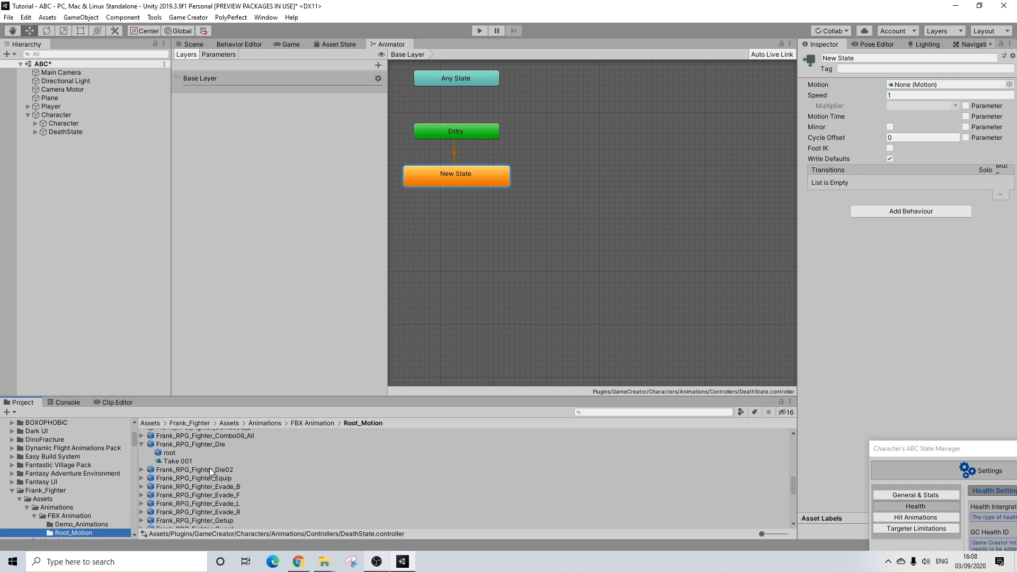
{"action": "left_click_drag", "start_coordinate": [182, 460], "coordinate": [923, 92]}
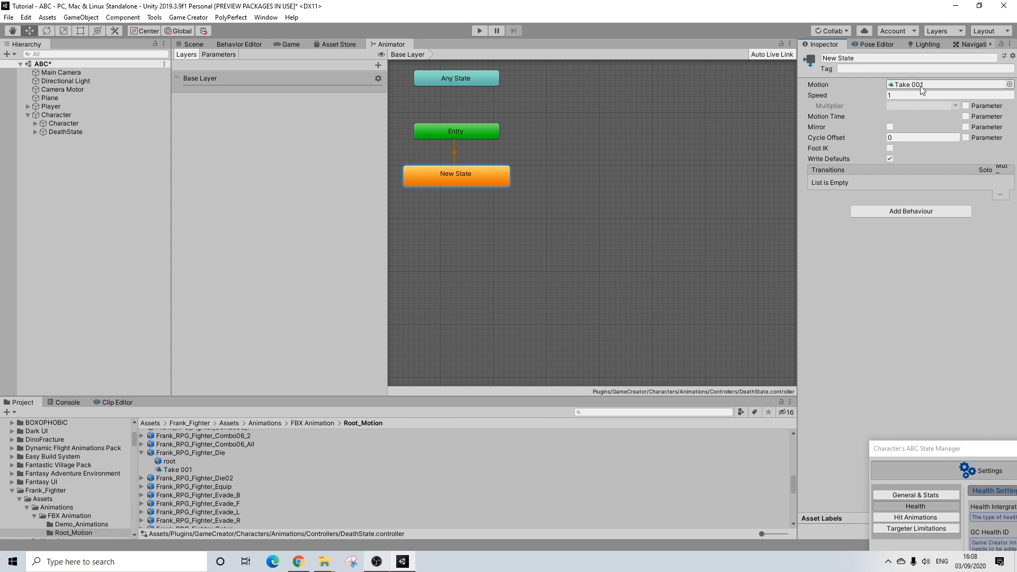
Step: Check the import settings of Frank_RPG_Fighter_Die and play its animation preview
{"action": "left_click", "coordinate": [175, 471]}
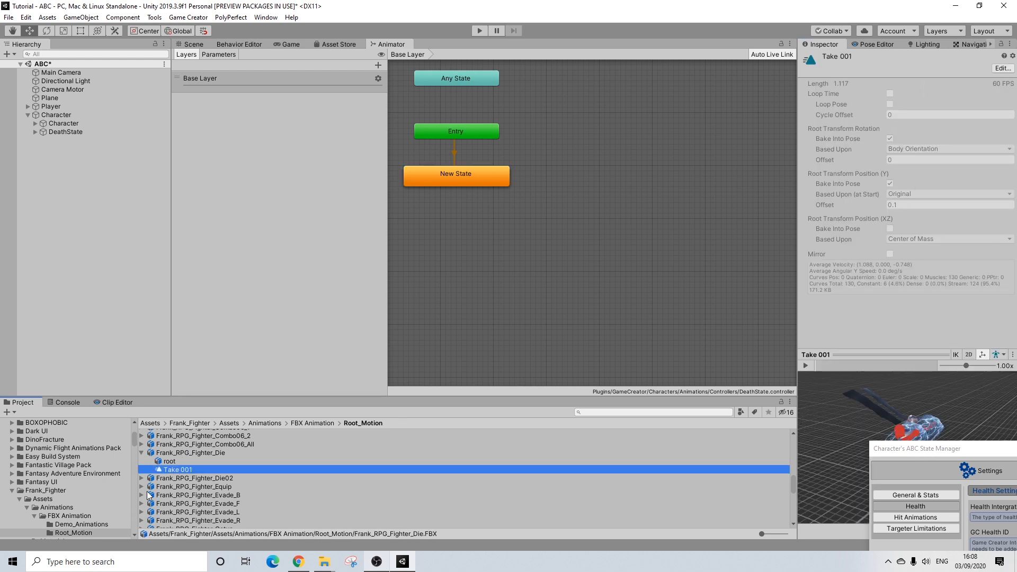
{"action": "left_click", "coordinate": [176, 454]}
{"action": "scroll", "coordinate": [922, 209], "scroll_direction": "down", "scroll_amount": 5}
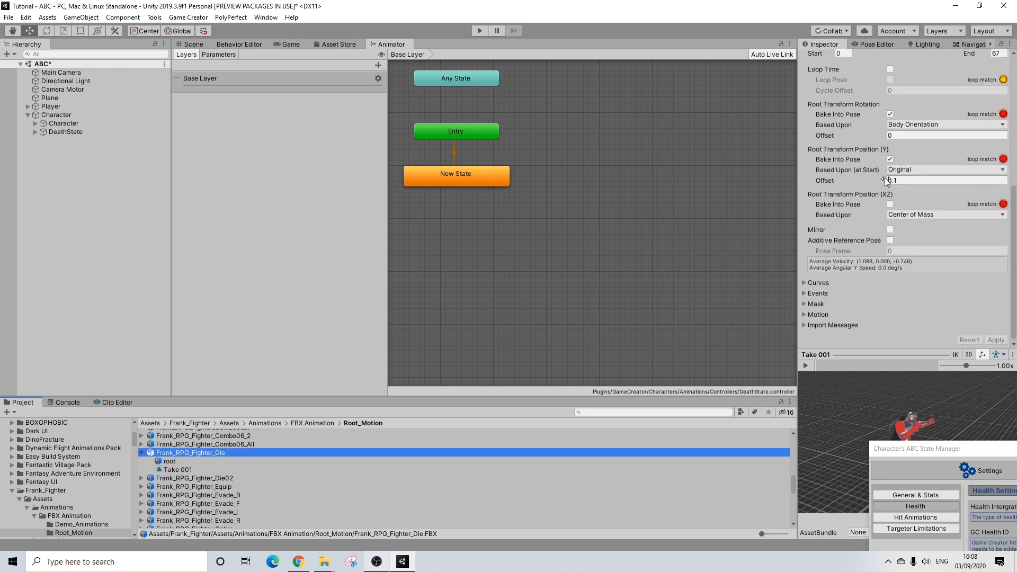
{"action": "scroll", "coordinate": [533, 309], "scroll_direction": "up", "scroll_amount": 3}
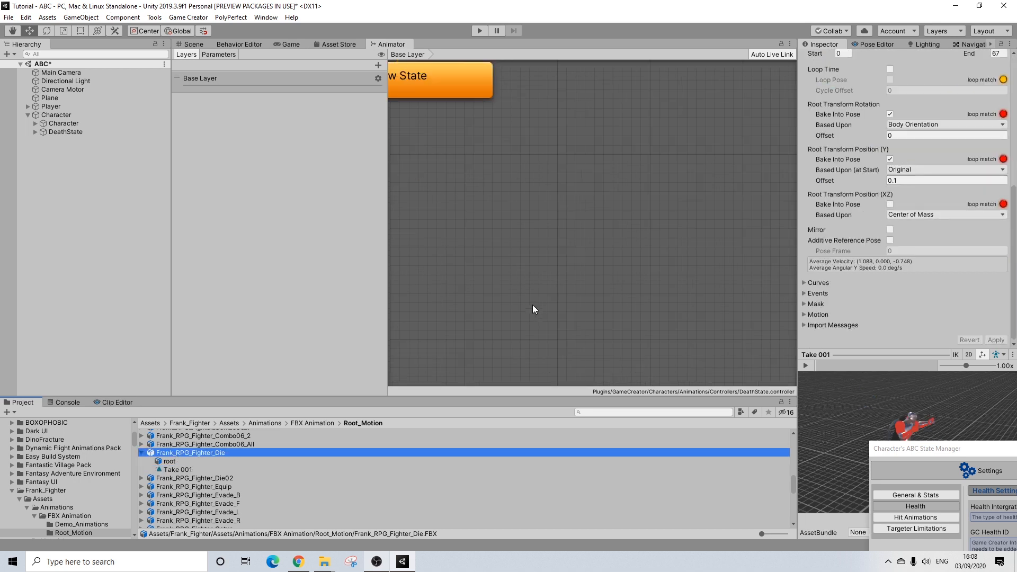
{"action": "left_click", "coordinate": [804, 366]}
{"action": "left_click", "coordinate": [804, 365]}
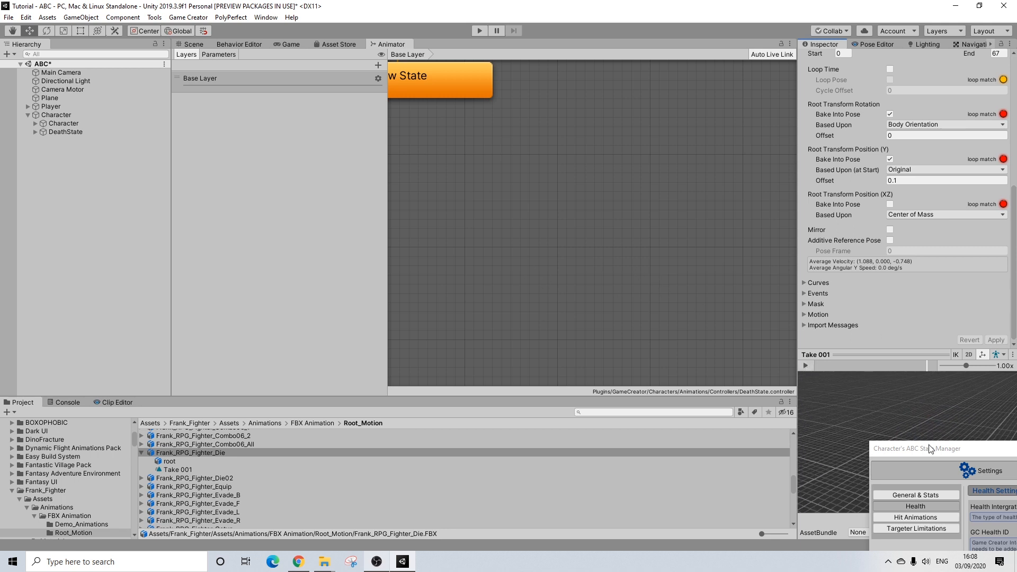
Step: Set the DeathState object's Animator controller to DeathState and save the scene
{"action": "left_click_drag", "start_coordinate": [932, 448], "coordinate": [469, 178]}
{"action": "scroll", "coordinate": [510, 125], "scroll_direction": "down", "scroll_amount": 2}
{"action": "scroll", "coordinate": [510, 125], "scroll_direction": "down", "scroll_amount": 4}
{"action": "middle_click_drag", "start_coordinate": [544, 121], "coordinate": [530, 148]}
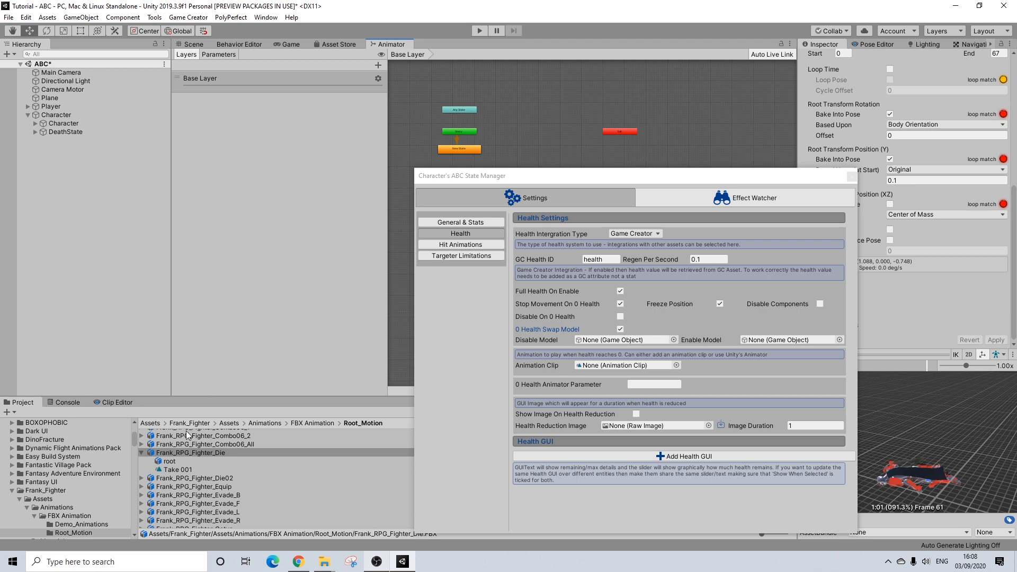
{"action": "left_click", "coordinate": [65, 131]}
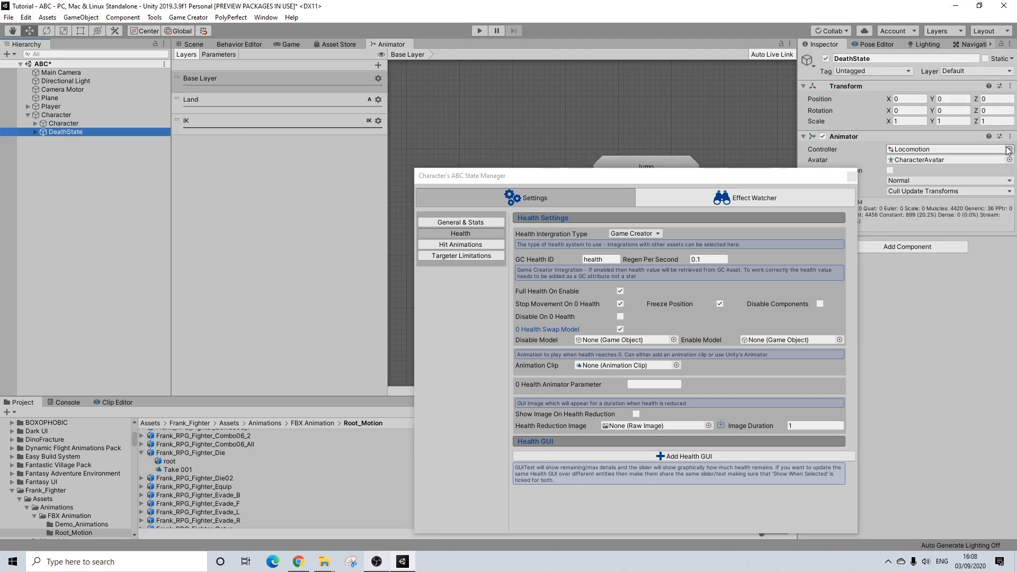
{"action": "left_click", "coordinate": [984, 149]}
{"action": "left_click_drag", "start_coordinate": [173, 442], "coordinate": [943, 150]}
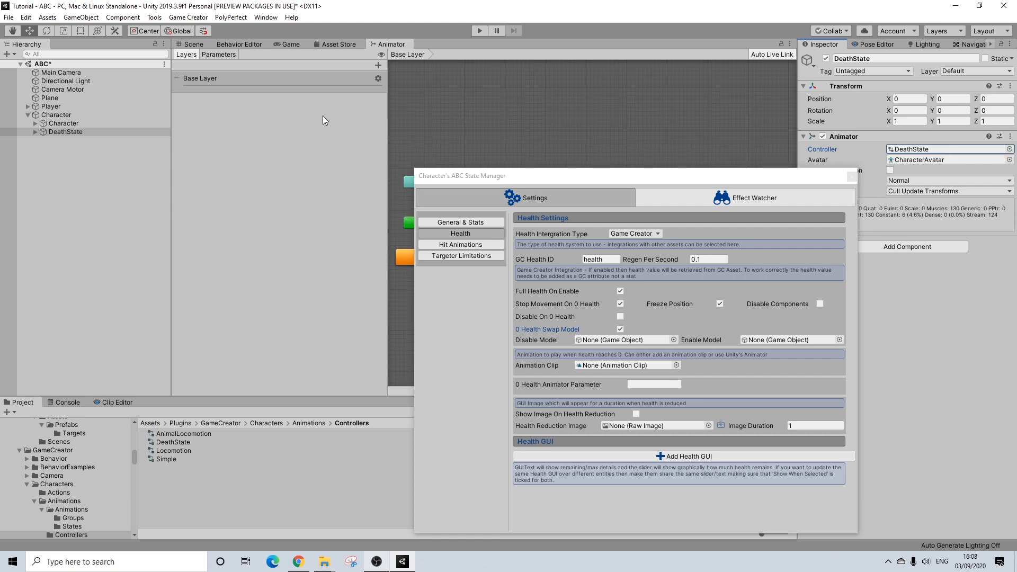
{"action": "key", "text": "ctrl+s"}
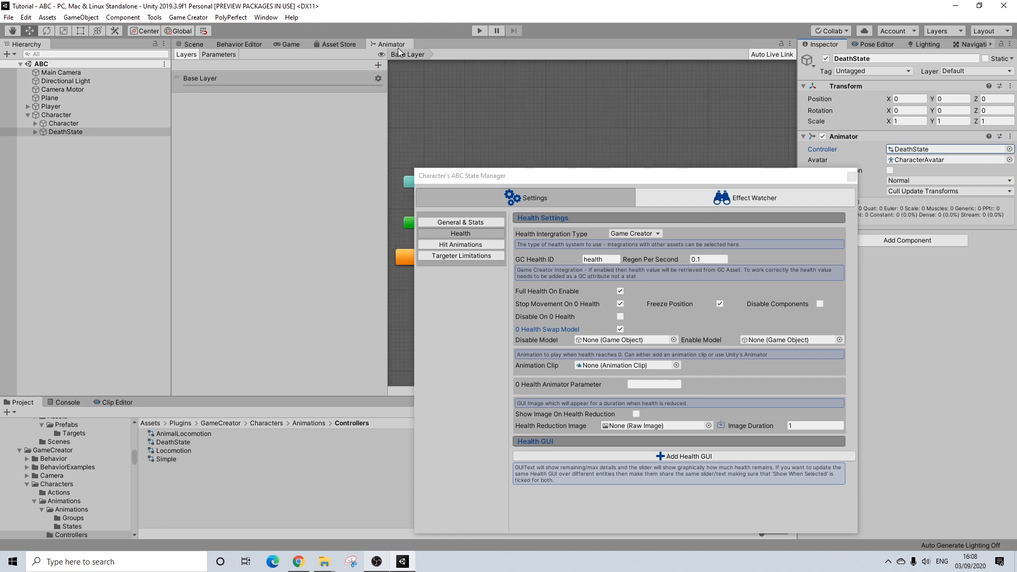
Step: Close the Animator view and deactivate the DeathState object
{"action": "right_click", "coordinate": [399, 46]}
{"action": "left_click", "coordinate": [429, 79]}
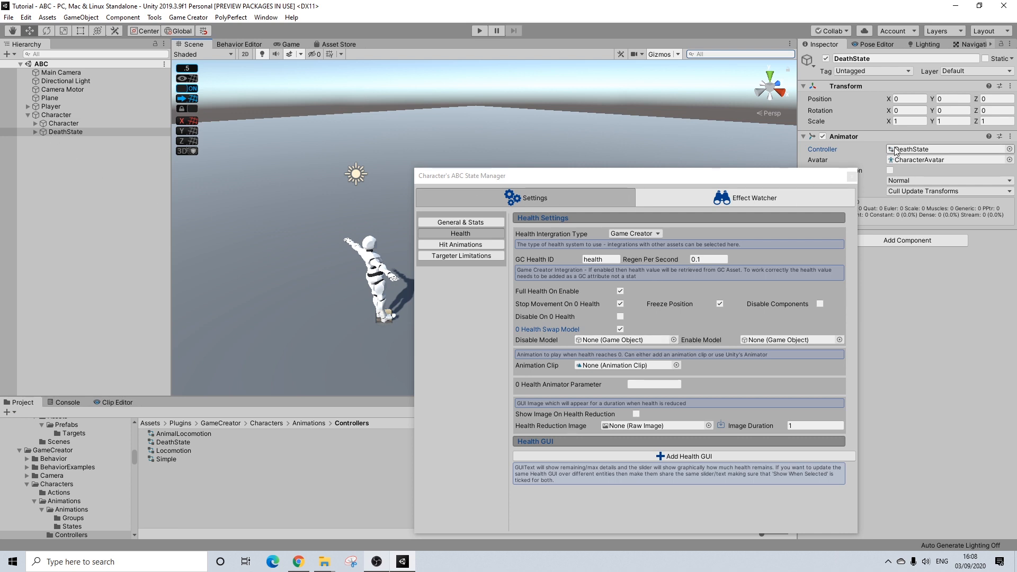
{"action": "left_click", "coordinate": [826, 58]}
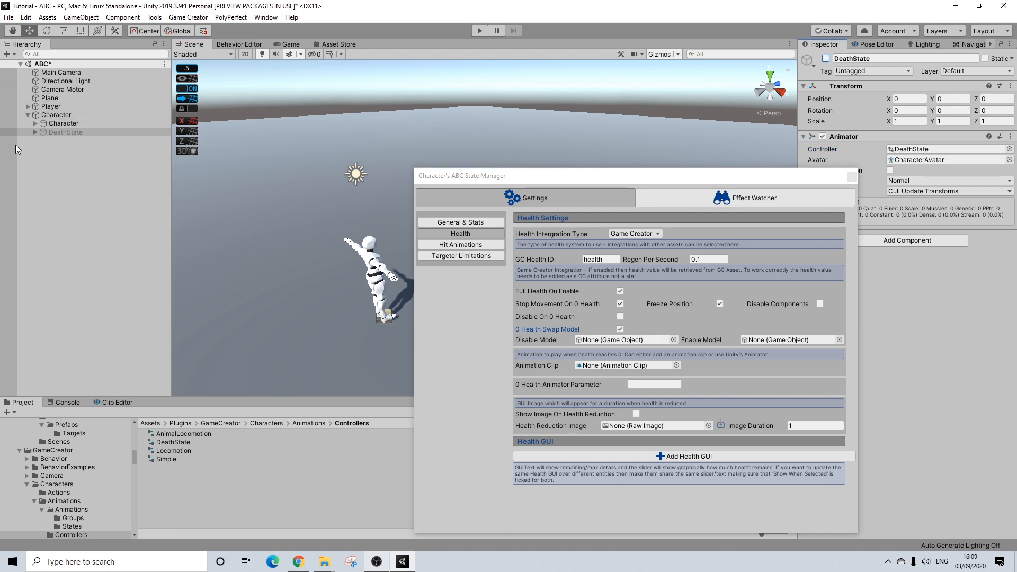
Step: Set the zero-health model swap to disable the child Character model and enable the DeathState object
{"action": "left_click", "coordinate": [581, 268]}
{"action": "left_click_drag", "start_coordinate": [582, 268], "coordinate": [631, 338]}
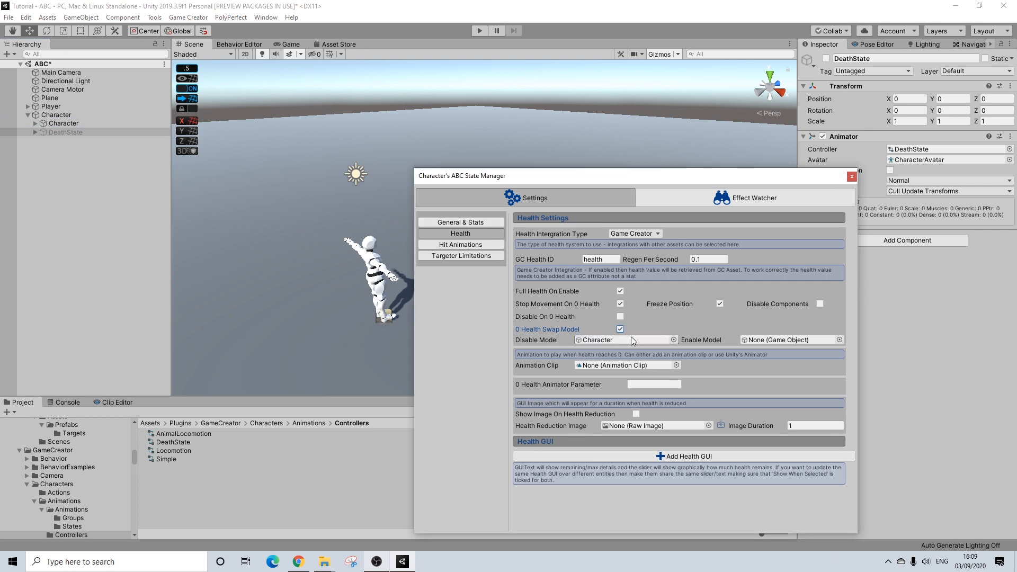
{"action": "left_click_drag", "start_coordinate": [65, 124], "coordinate": [599, 341]}
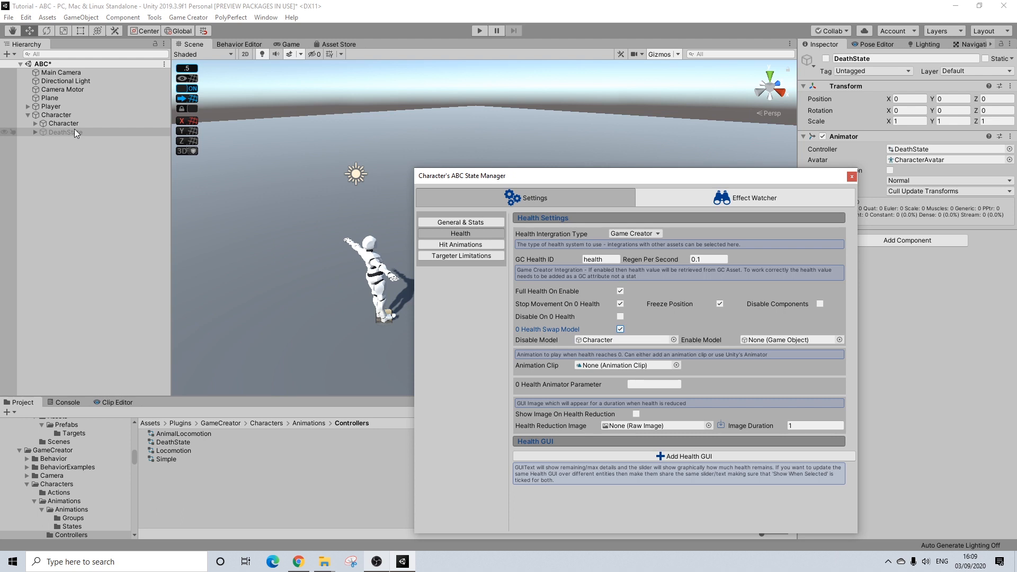
{"action": "left_click_drag", "start_coordinate": [53, 132], "coordinate": [773, 345]}
Step: Enable Activate from Hit in the enemy's hit animation settings
{"action": "left_click", "coordinate": [453, 246]}
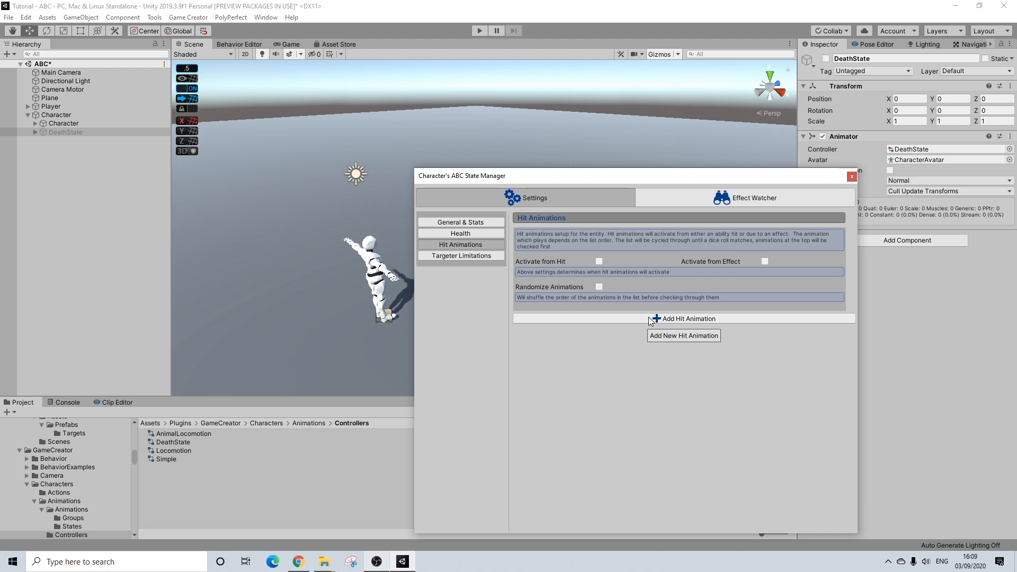
{"action": "left_click", "coordinate": [601, 262]}
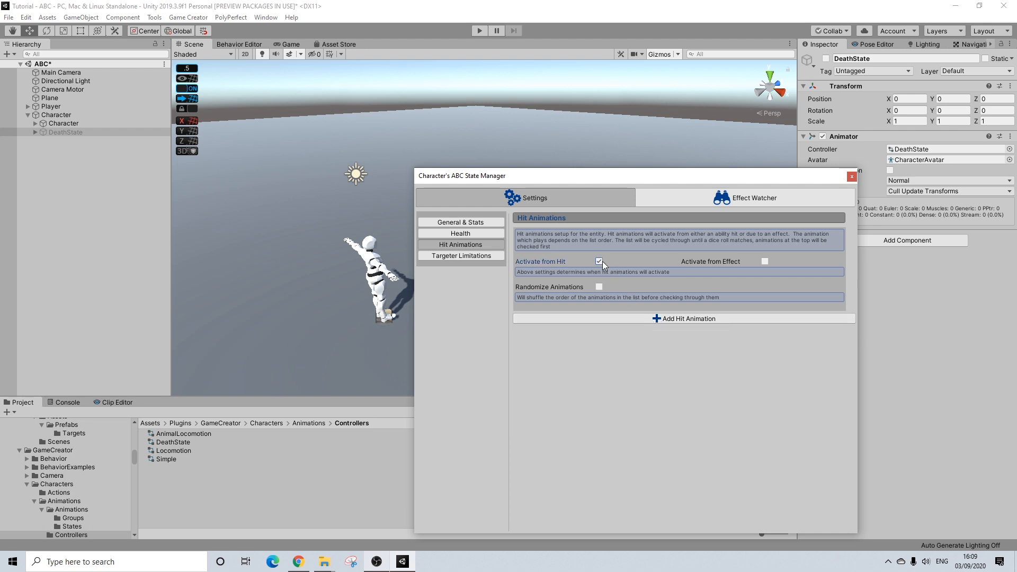
Step: Add a hit animation named GetHit with a minimum probability of 0 and a maximum of 100
{"action": "left_click", "coordinate": [640, 320]}
{"action": "left_click", "coordinate": [612, 347]}
{"action": "type", "text": "GetHit"}
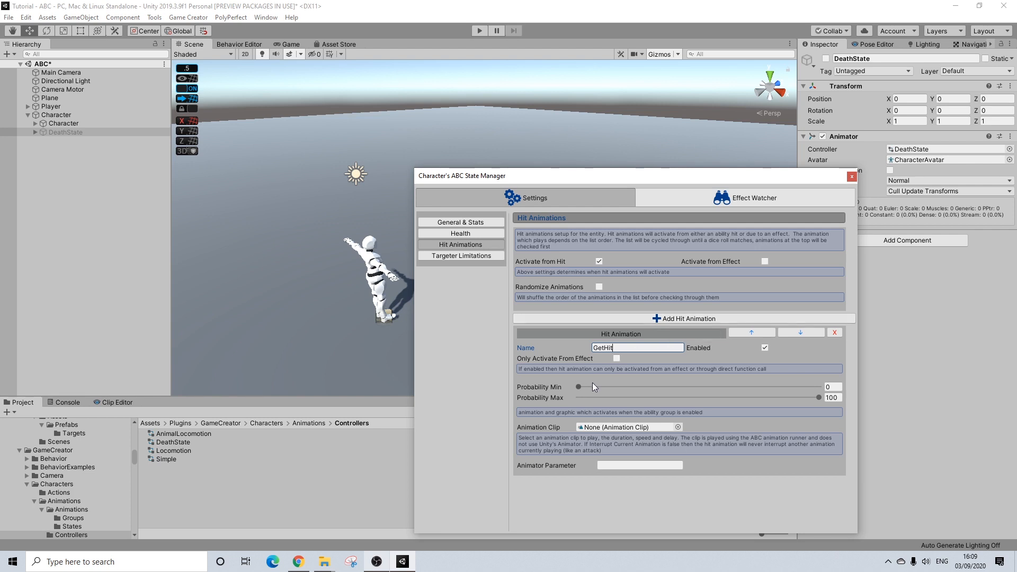
{"action": "left_click_drag", "start_coordinate": [579, 387], "coordinate": [537, 383]}
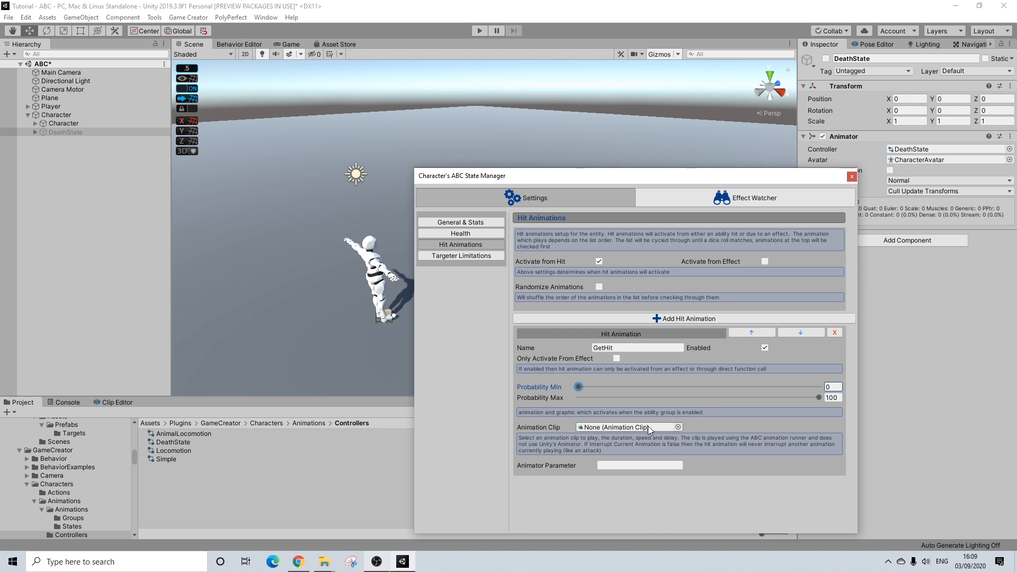
Step: Find the Take 001 clip of Frank_RPG_Fighter_Hit01 in Frank_Fighter's Root_Motion animation folder
{"action": "scroll", "coordinate": [78, 504], "scroll_direction": "up", "scroll_amount": 5}
{"action": "scroll", "coordinate": [79, 503], "scroll_direction": "up", "scroll_amount": 4}
{"action": "scroll", "coordinate": [53, 495], "scroll_direction": "up", "scroll_amount": 10}
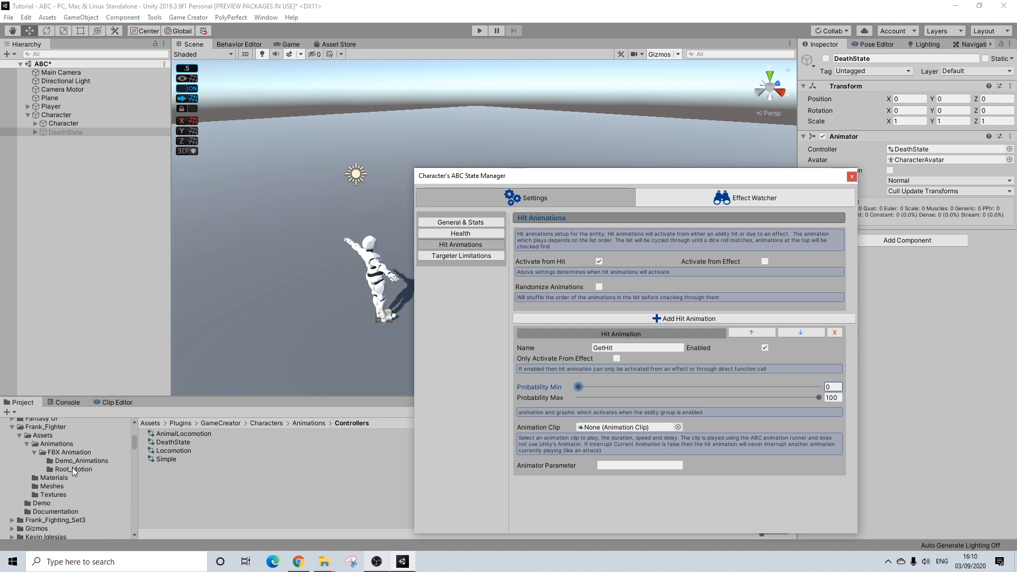
{"action": "left_click", "coordinate": [85, 461]}
{"action": "scroll", "coordinate": [249, 490], "scroll_direction": "up", "scroll_amount": 2}
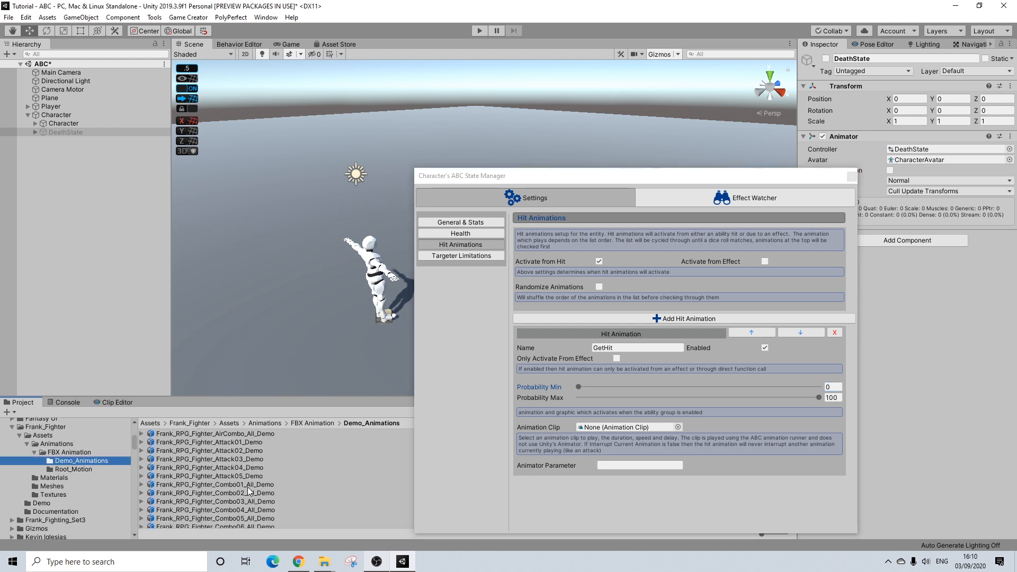
{"action": "left_click", "coordinate": [74, 469]}
{"action": "scroll", "coordinate": [251, 471], "scroll_direction": "down", "scroll_amount": 5}
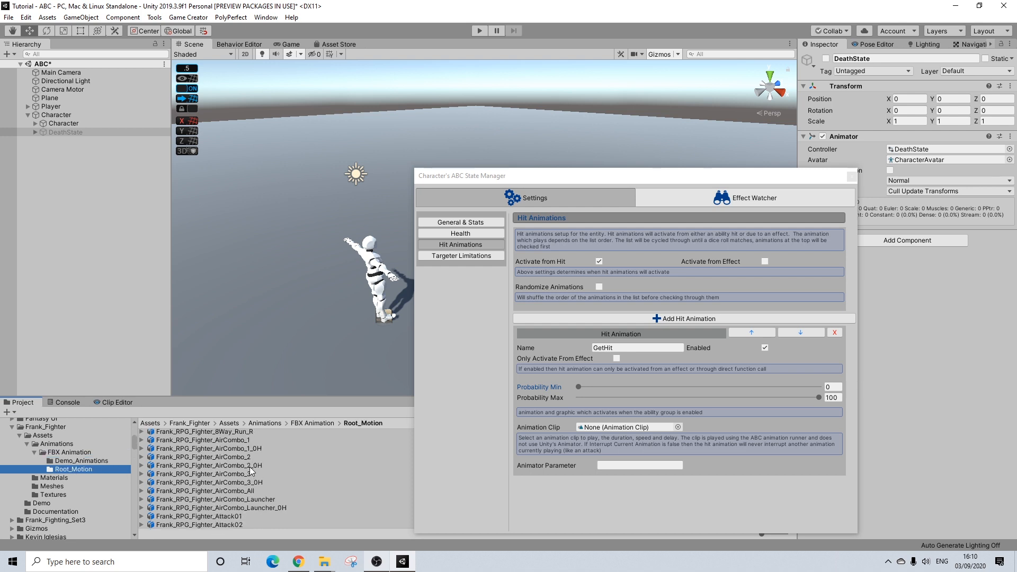
{"action": "scroll", "coordinate": [251, 471], "scroll_direction": "down", "scroll_amount": 5}
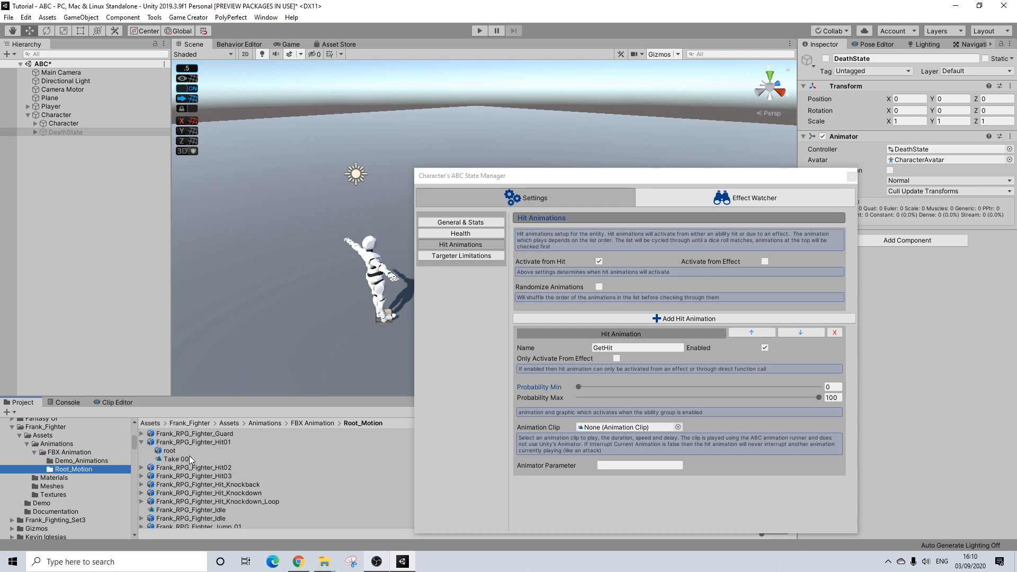
{"action": "left_click", "coordinate": [178, 461]}
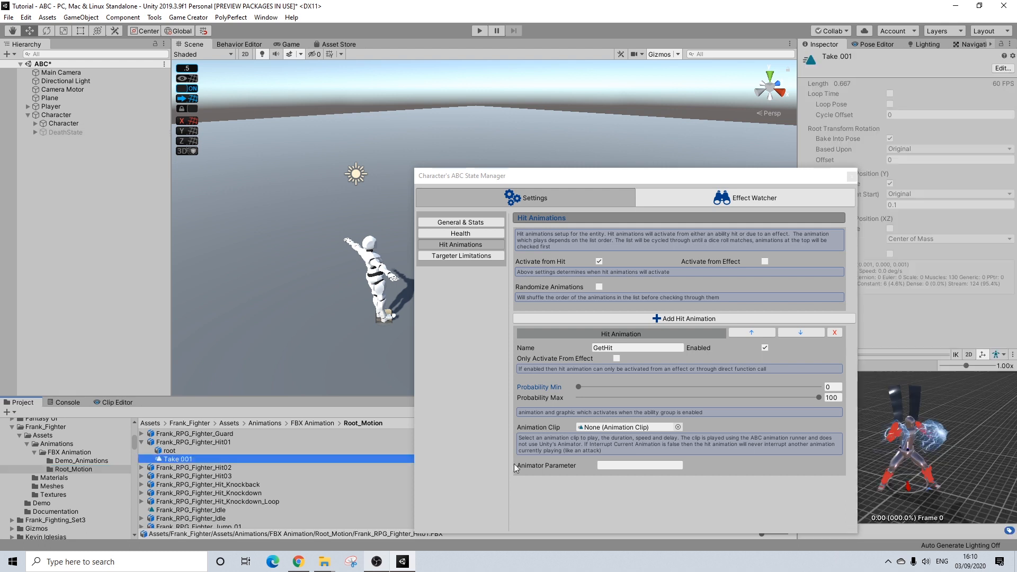
Step: Preview the Frank_RPG_Fighter Hit01, Hit02 and Hit03 animations to compare the hit reactions
{"action": "left_click_drag", "start_coordinate": [724, 177], "coordinate": [635, 94]}
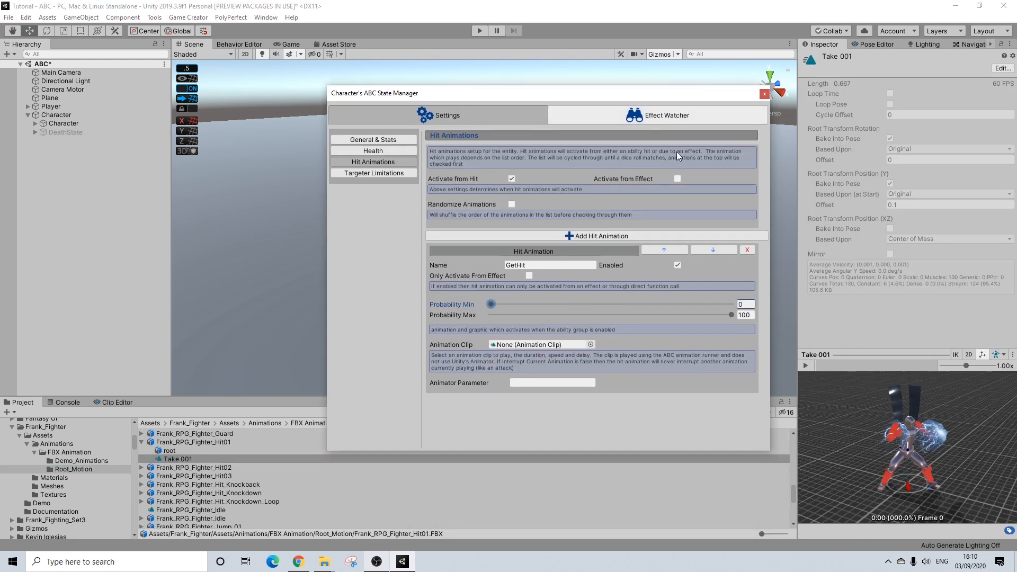
{"action": "left_click", "coordinate": [805, 365]}
{"action": "left_click", "coordinate": [223, 468]}
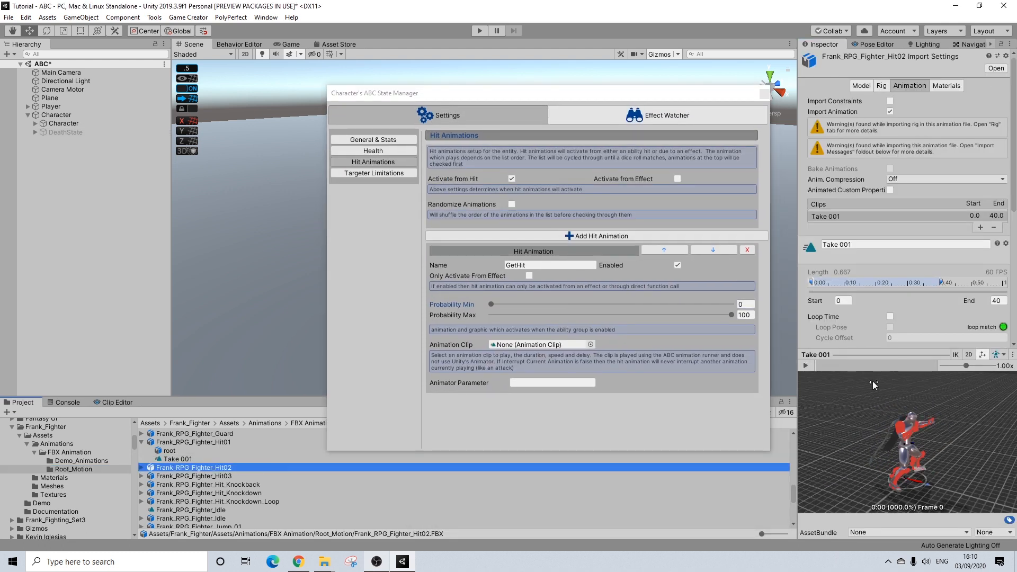
{"action": "left_click", "coordinate": [806, 369]}
{"action": "left_click", "coordinate": [806, 369]}
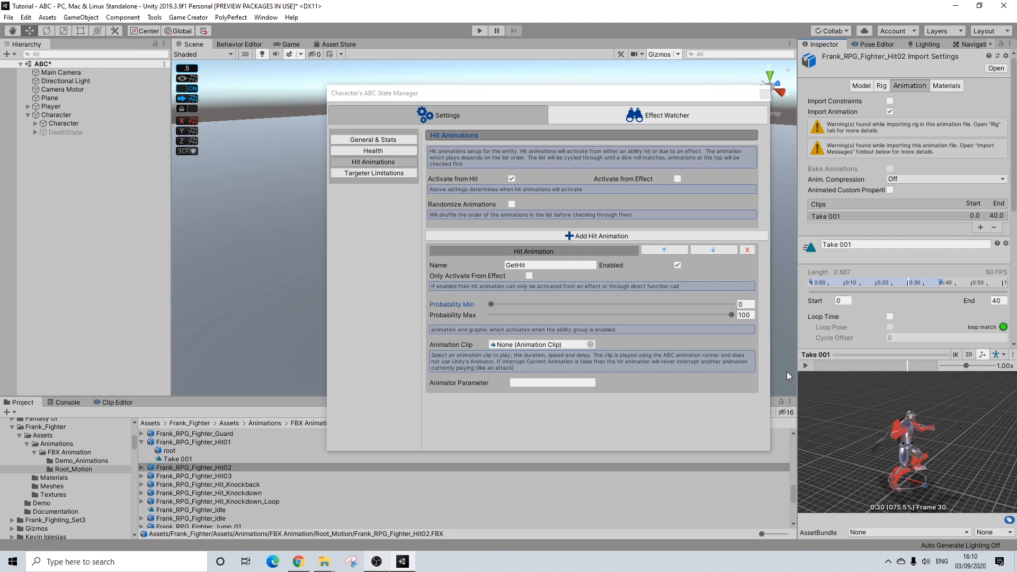
{"action": "left_click", "coordinate": [231, 476]}
{"action": "left_click", "coordinate": [807, 365]}
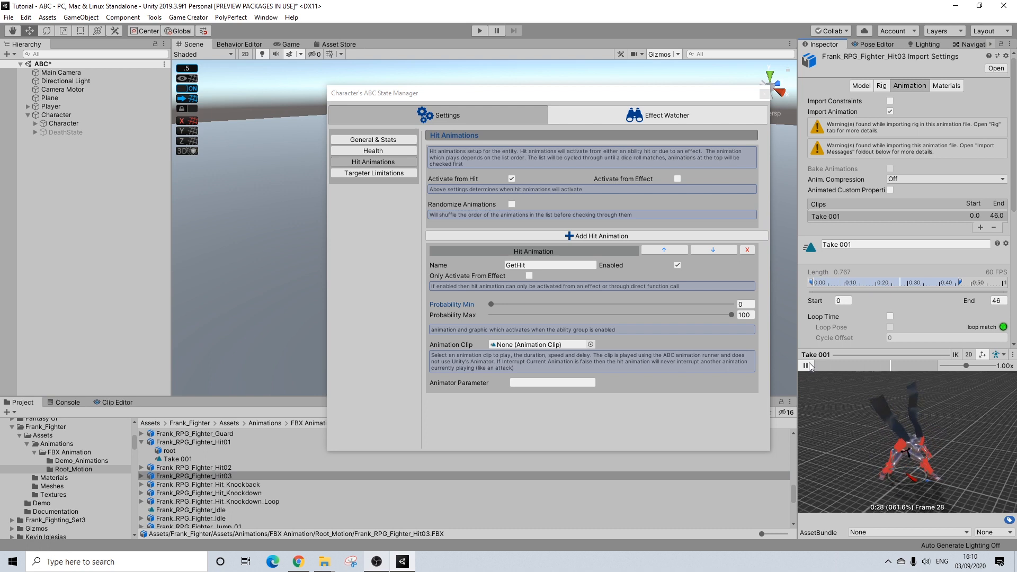
{"action": "left_click", "coordinate": [808, 365]}
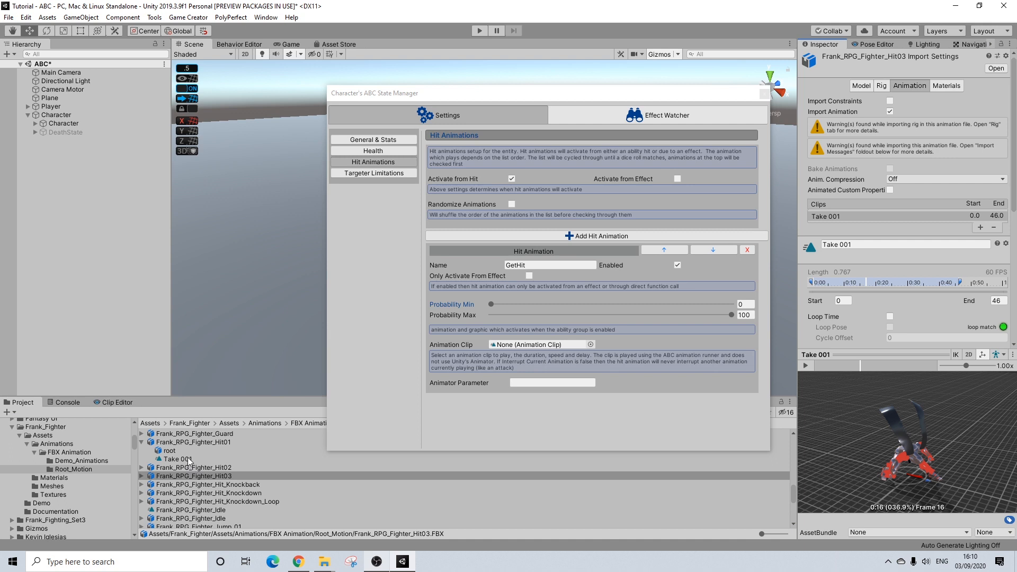
Step: Assign Take 001 from Frank_RPG_Fighter_Hit01 as the GetHit animation clip and set its duration to 0.667
{"action": "left_click_drag", "start_coordinate": [186, 461], "coordinate": [524, 345]}
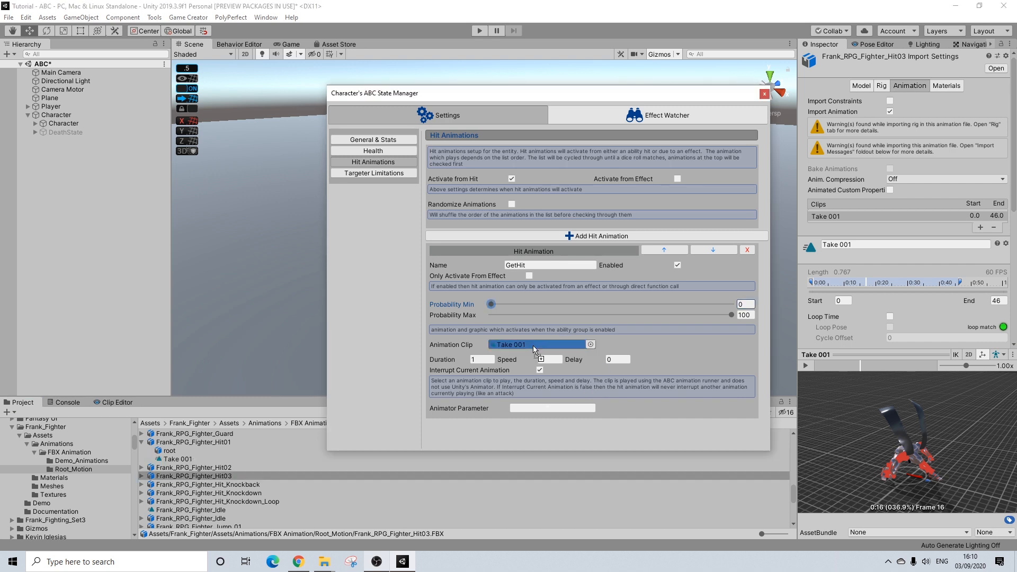
{"action": "left_click", "coordinate": [177, 459]}
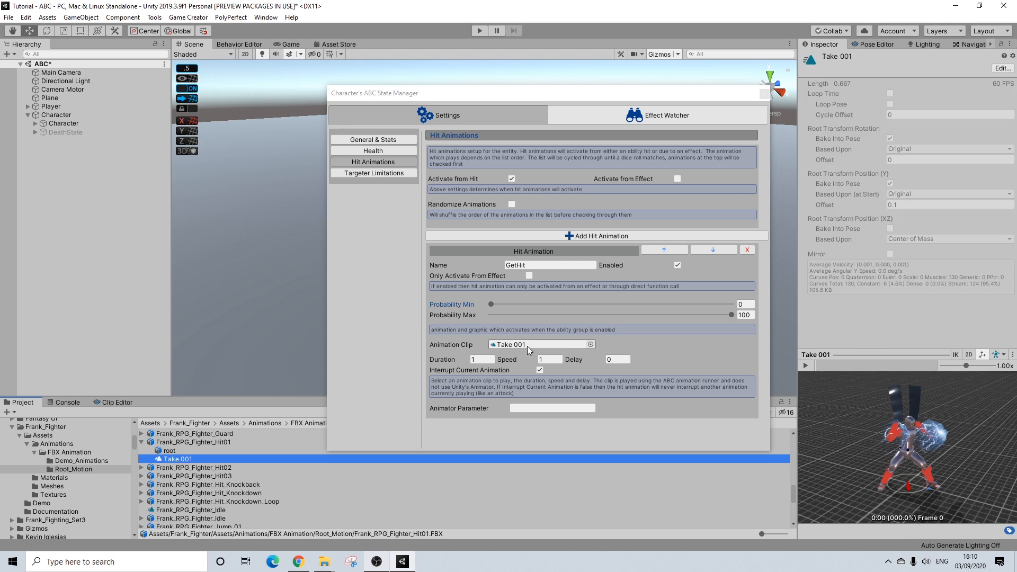
{"action": "left_click", "coordinate": [488, 358]}
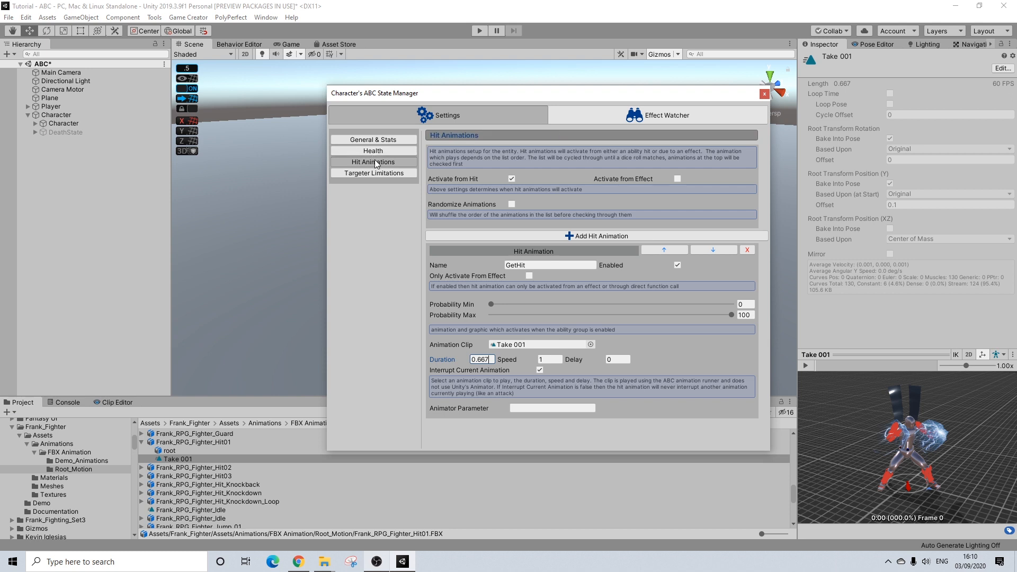
Step: Review the enemy's Targeter Limitations, Hit Animations, Health and General & Stats settings, and close the State Manager
{"action": "left_click", "coordinate": [386, 174]}
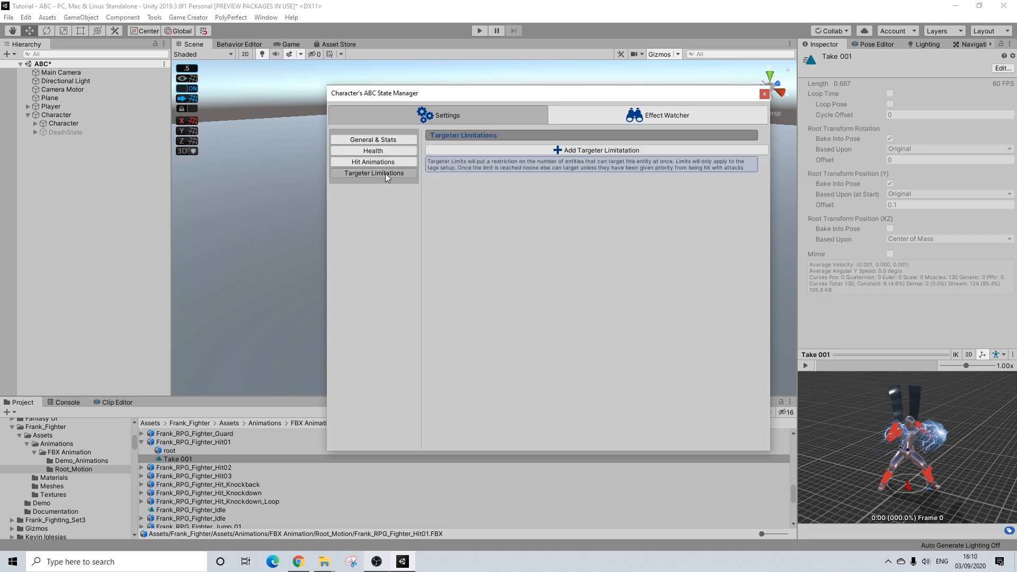
{"action": "left_click", "coordinate": [375, 160]}
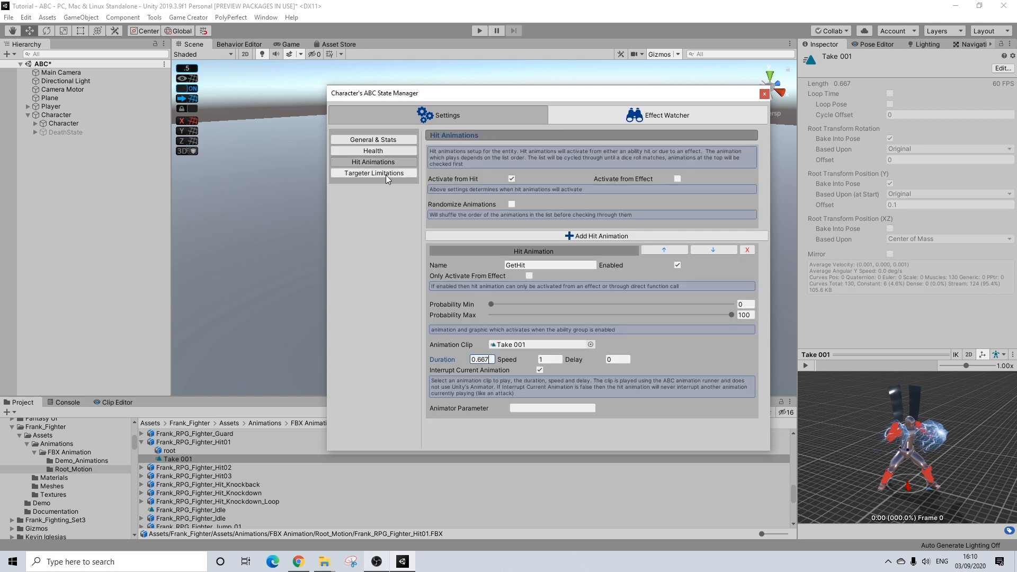
{"action": "left_click", "coordinate": [381, 152]}
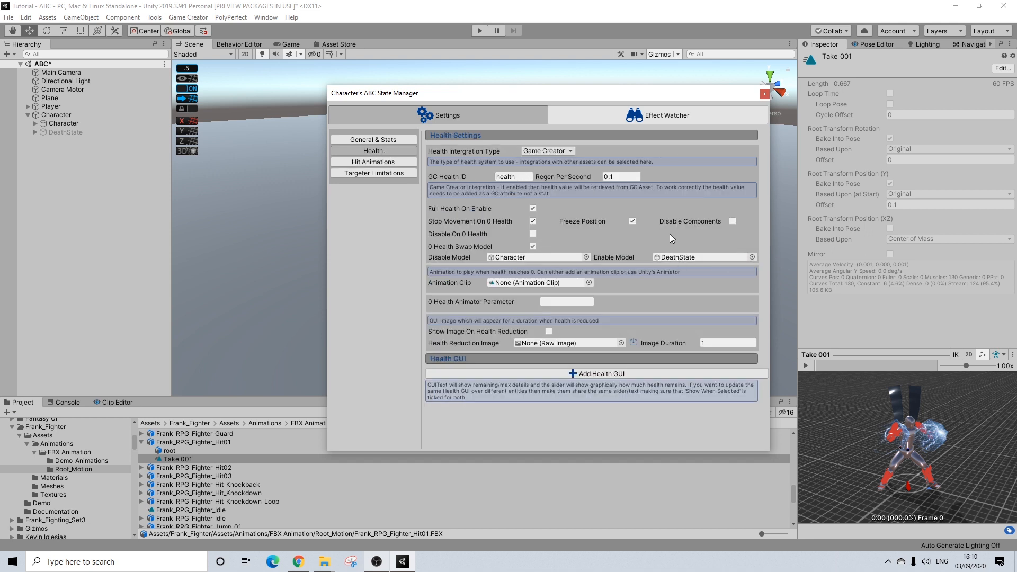
{"action": "left_click", "coordinate": [395, 142]}
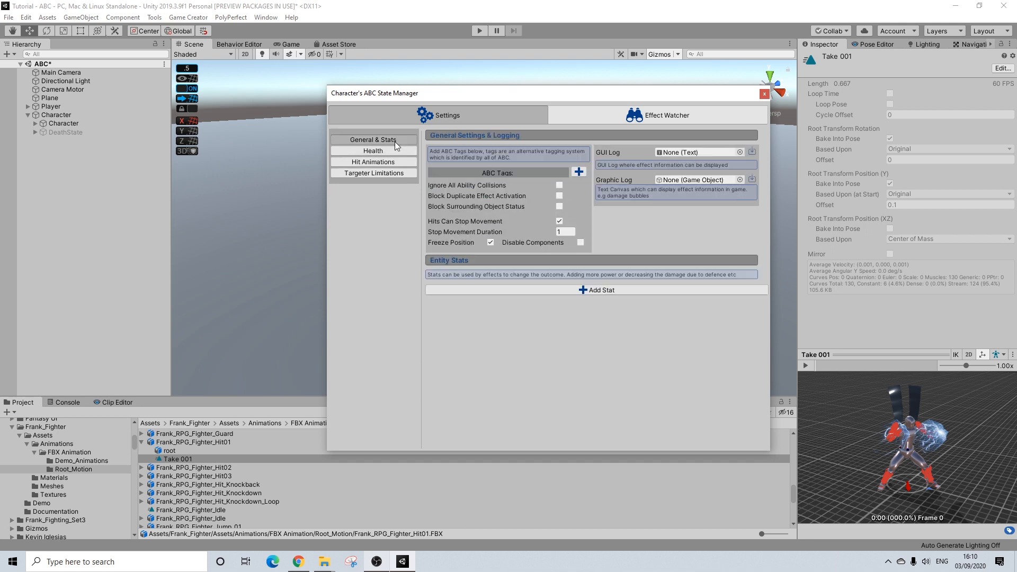
{"action": "left_click", "coordinate": [764, 94]}
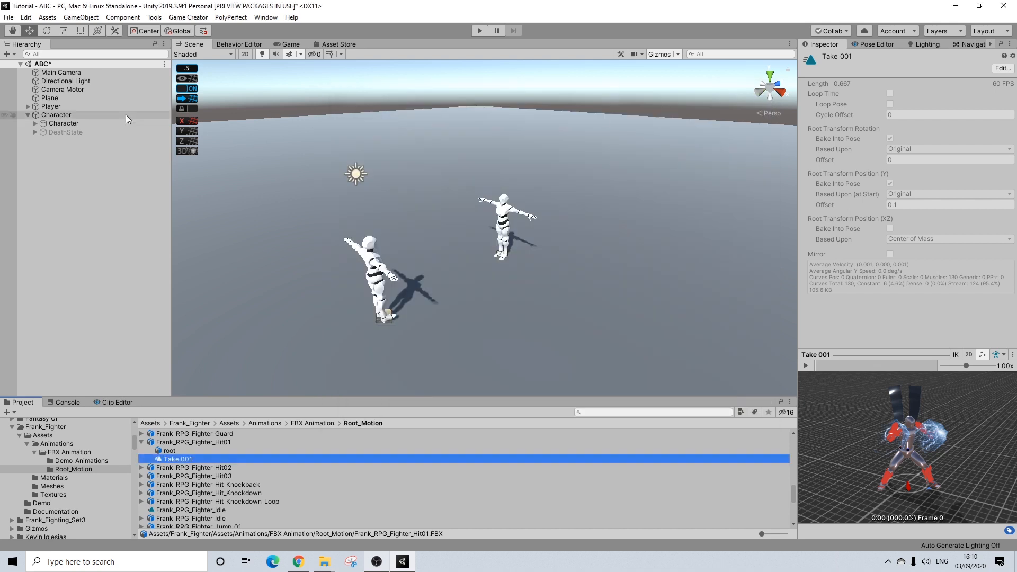
Step: Inspect the Player's components, run the scene and select the enemy Character to check its stats
{"action": "left_click", "coordinate": [51, 107]}
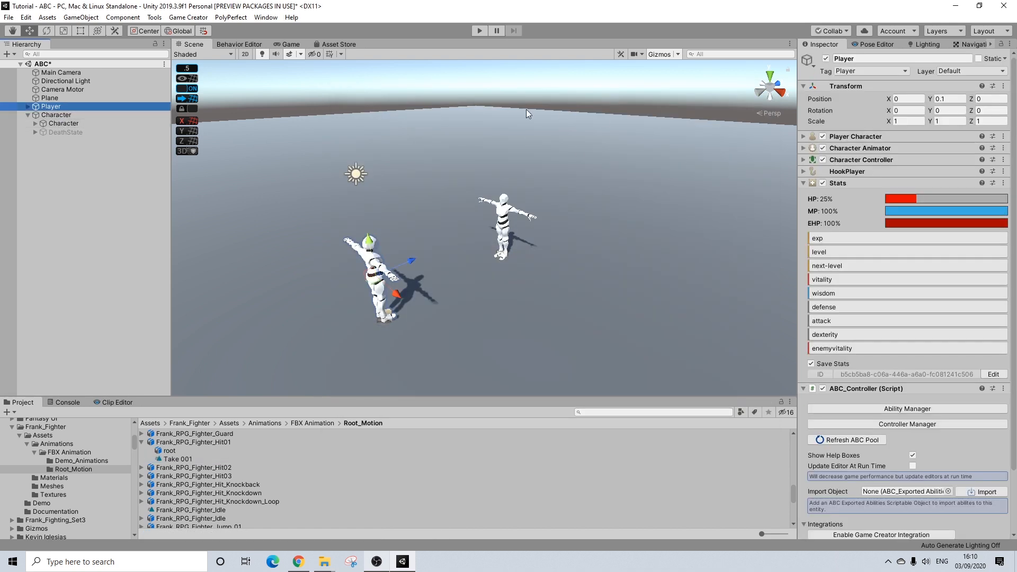
{"action": "left_click", "coordinate": [538, 108]}
{"action": "left_click", "coordinate": [480, 30]}
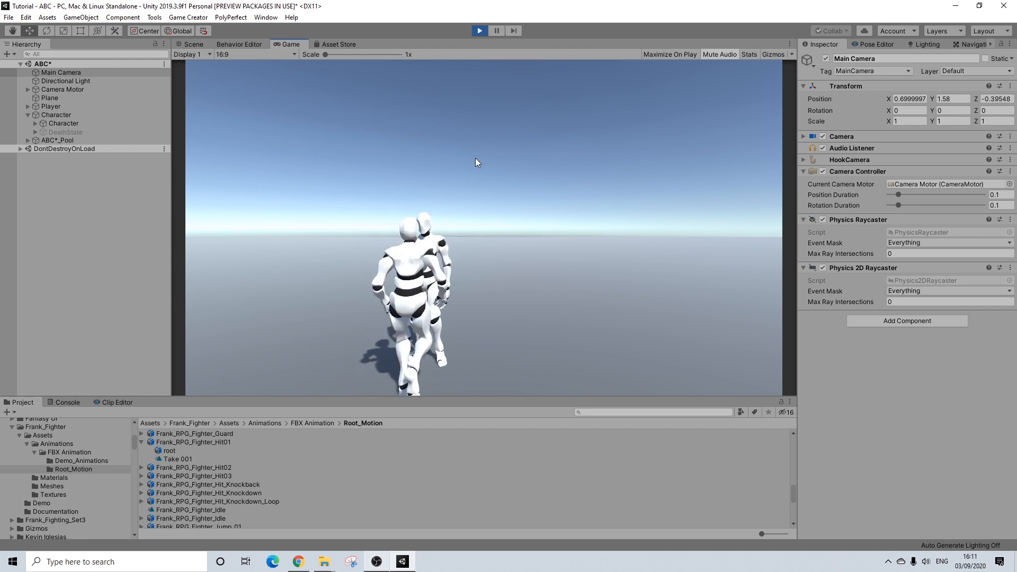
{"action": "left_click", "coordinate": [55, 115]}
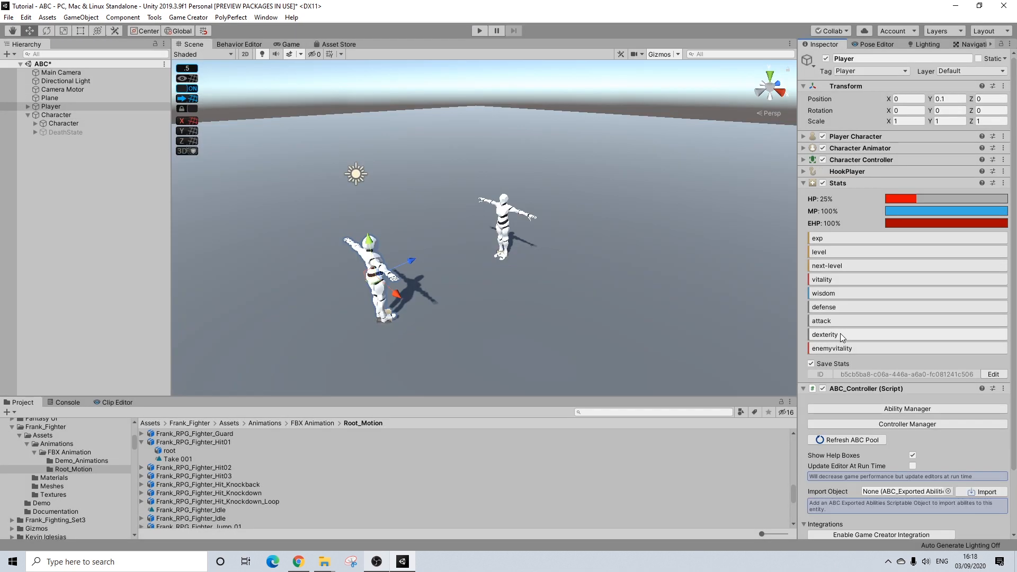
Step: Disable Is Trigger in the collider settings of the Player's Melee01 ability and close the Ability Manager
{"action": "left_click", "coordinate": [888, 410]}
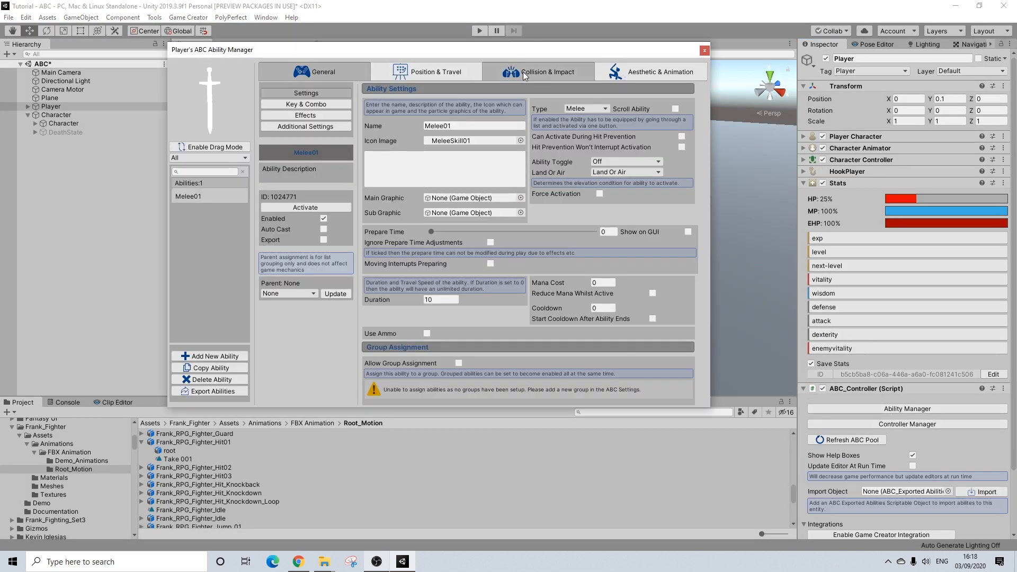
{"action": "left_click", "coordinate": [525, 74]}
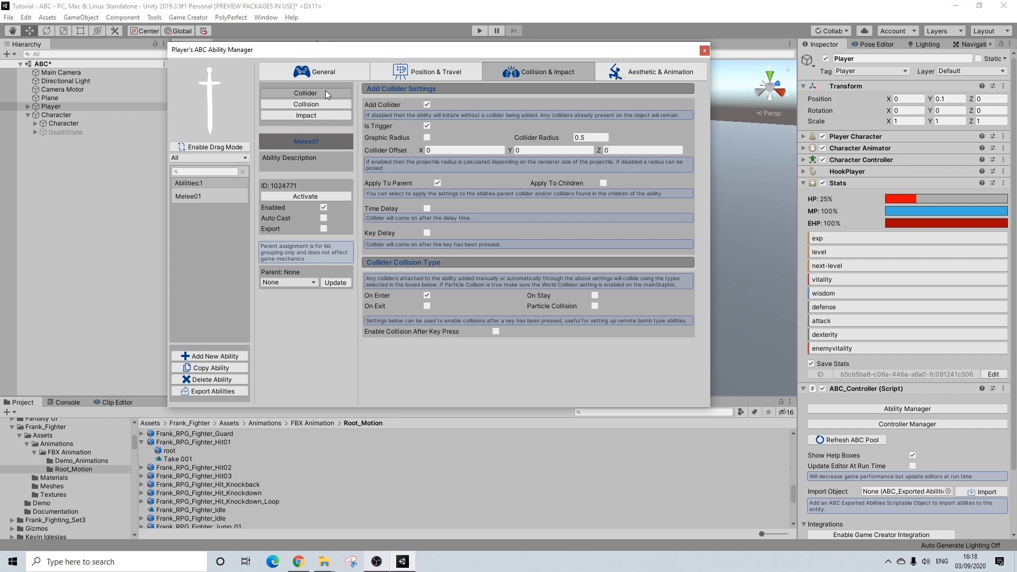
{"action": "left_click", "coordinate": [302, 105]}
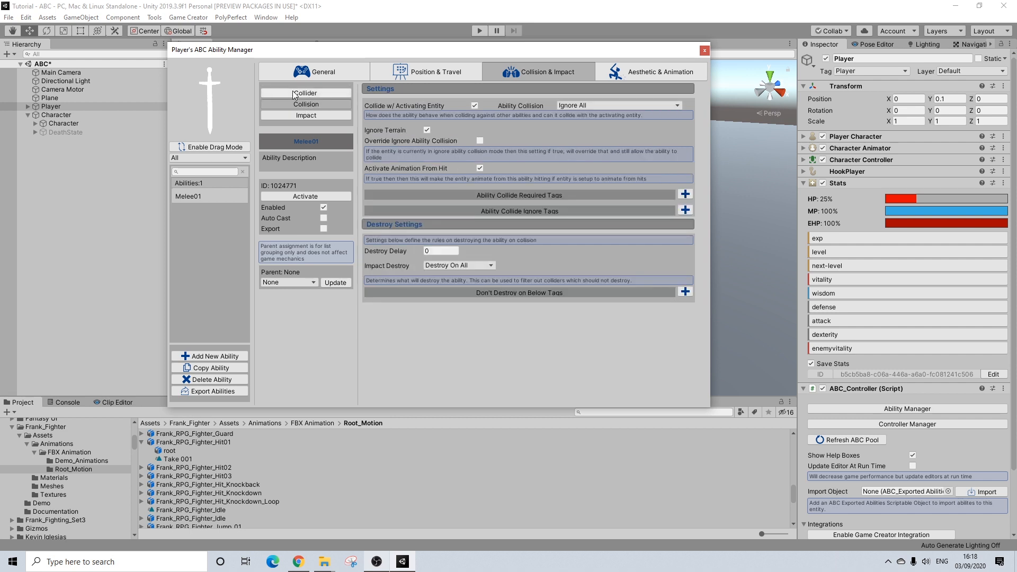
{"action": "left_click", "coordinate": [297, 94]}
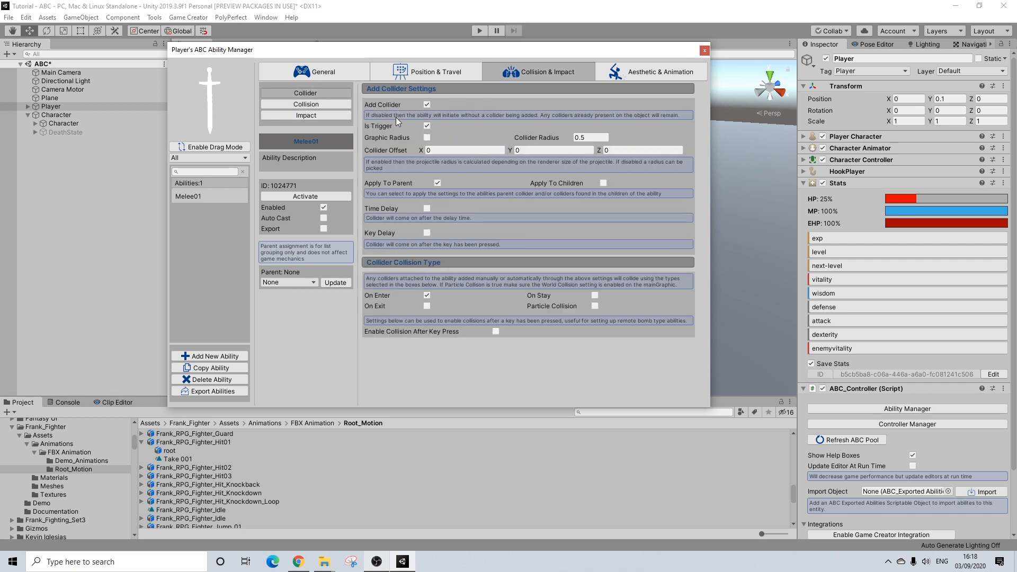
{"action": "left_click", "coordinate": [427, 125]}
{"action": "left_click", "coordinate": [427, 126]}
{"action": "scroll", "coordinate": [854, 309], "scroll_direction": "down", "scroll_amount": 3}
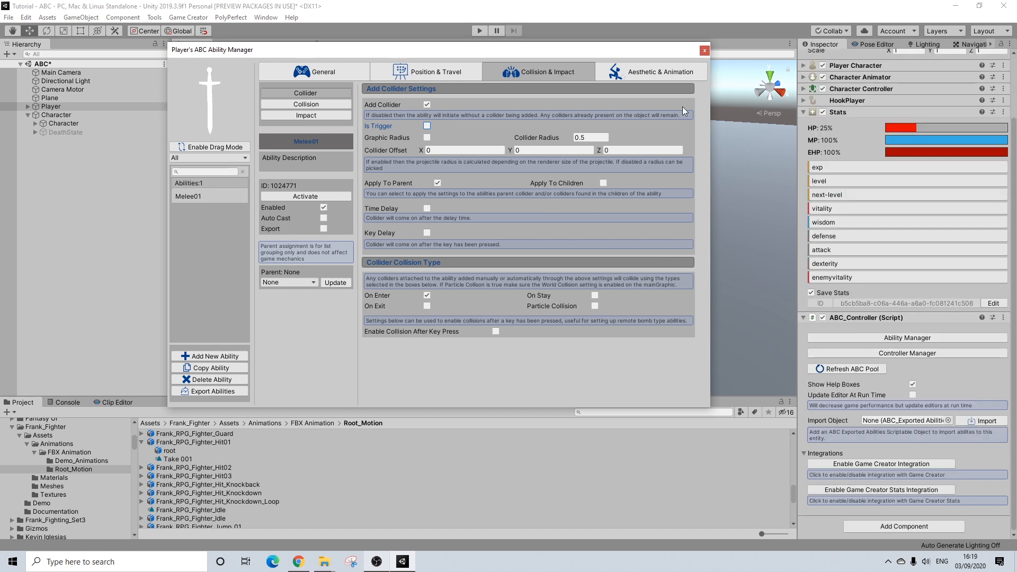
{"action": "left_click", "coordinate": [704, 51]}
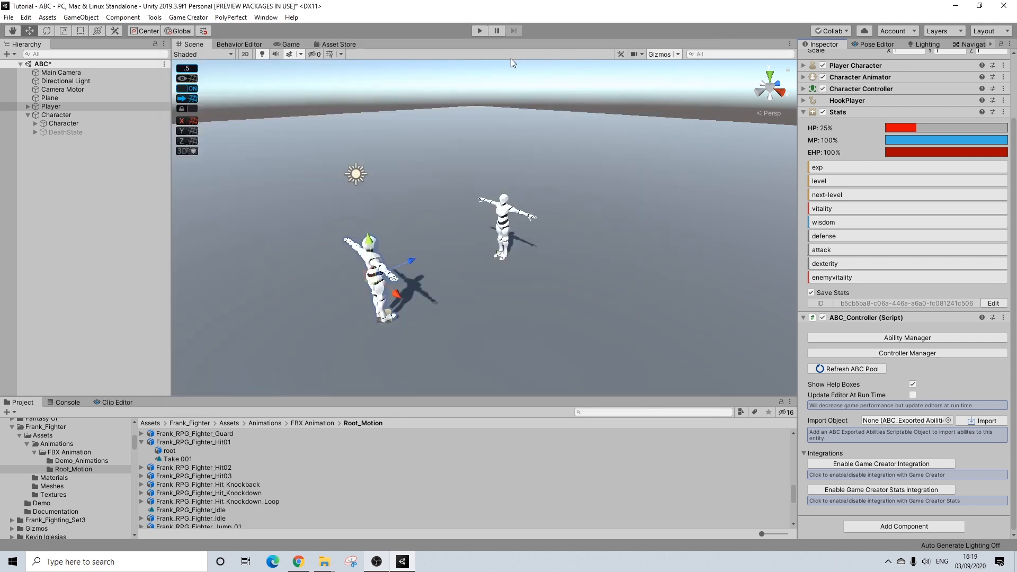
Step: Run the scene and attack the enemy Character three times with Melee01 while monitoring its Stats component
{"action": "left_click", "coordinate": [480, 31]}
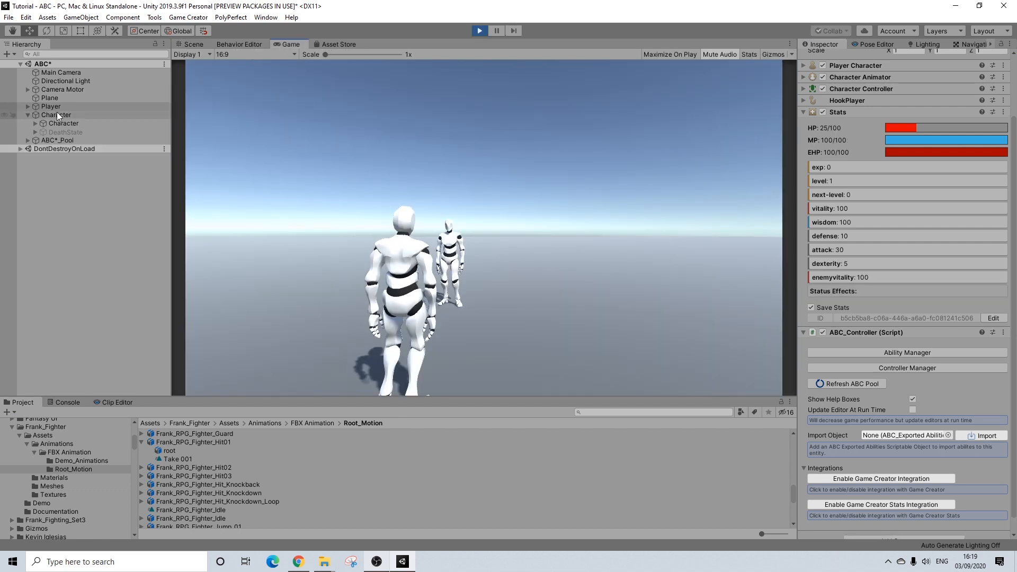
{"action": "left_click", "coordinate": [56, 114]}
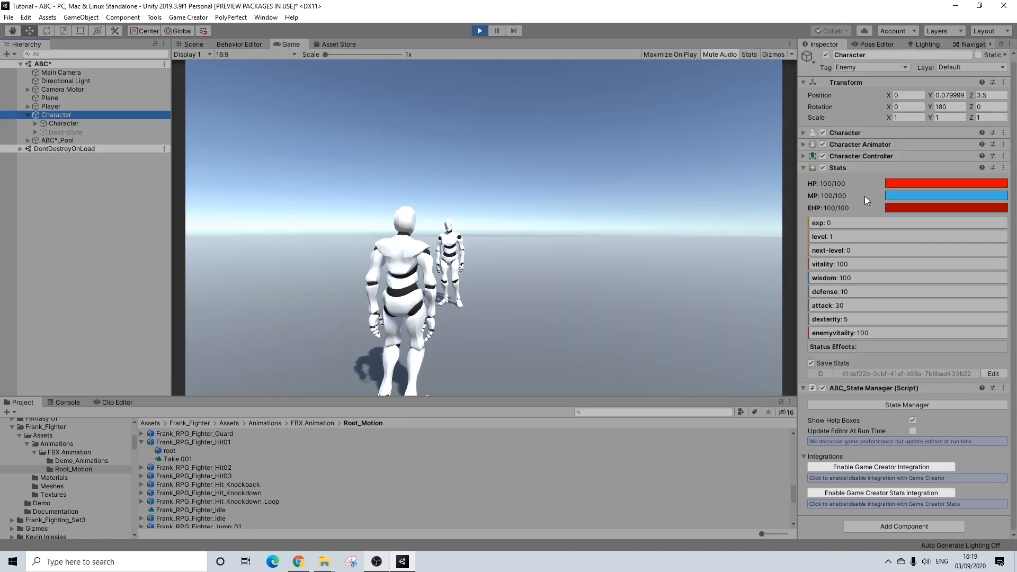
{"action": "left_click", "coordinate": [495, 171]}
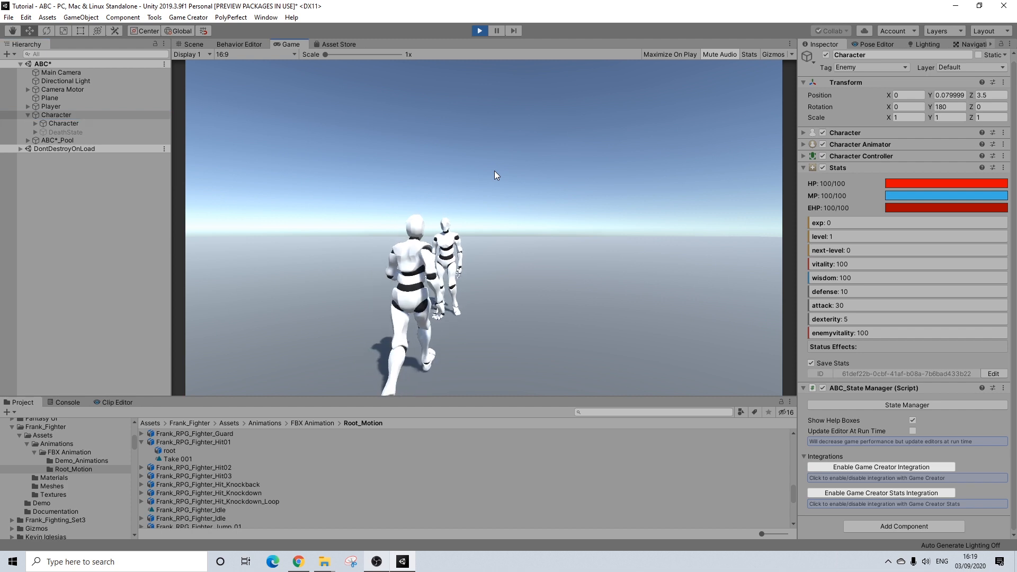
{"action": "key", "text": "1"}
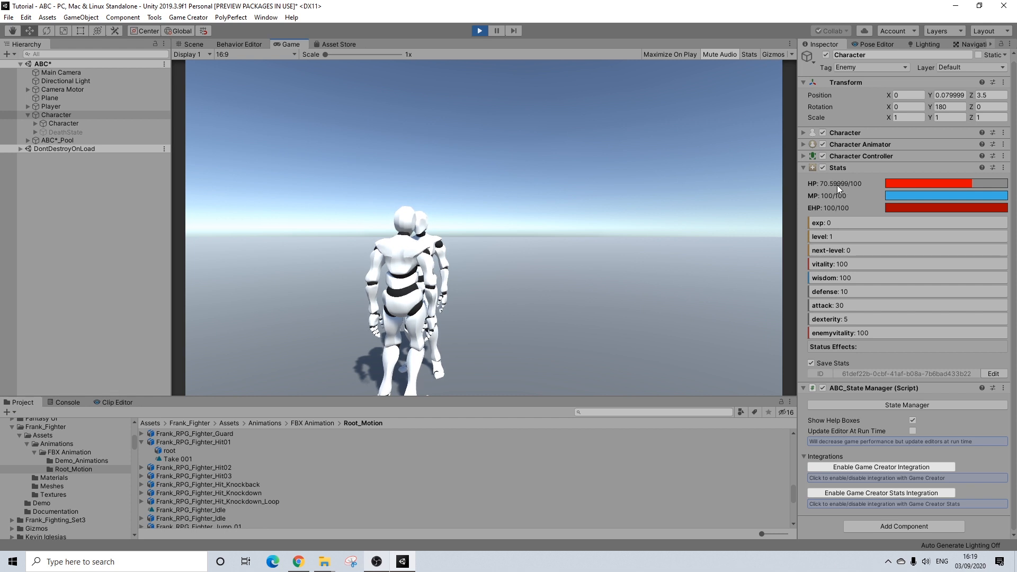
{"action": "key", "text": "1"}
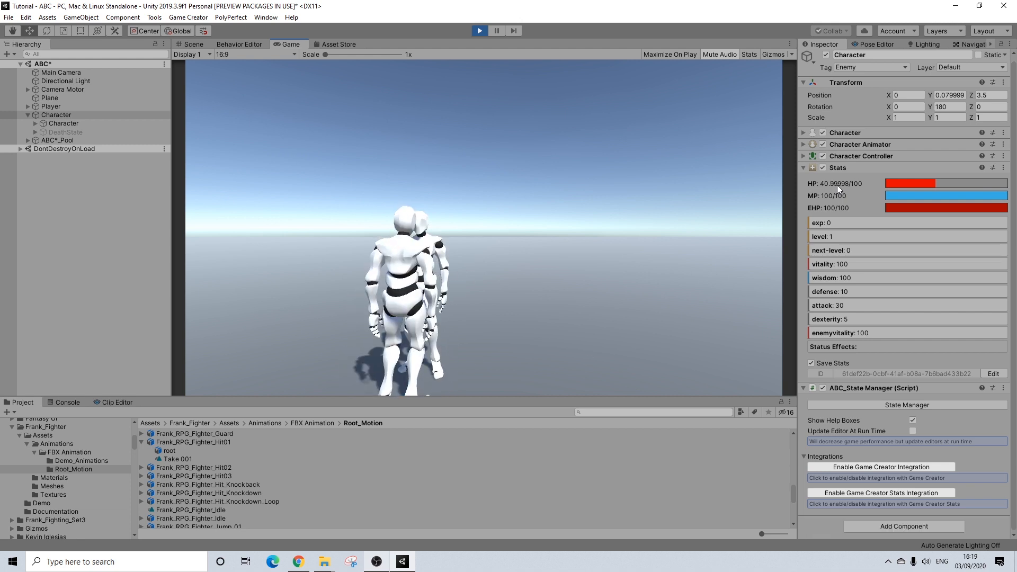
{"action": "key", "text": "1"}
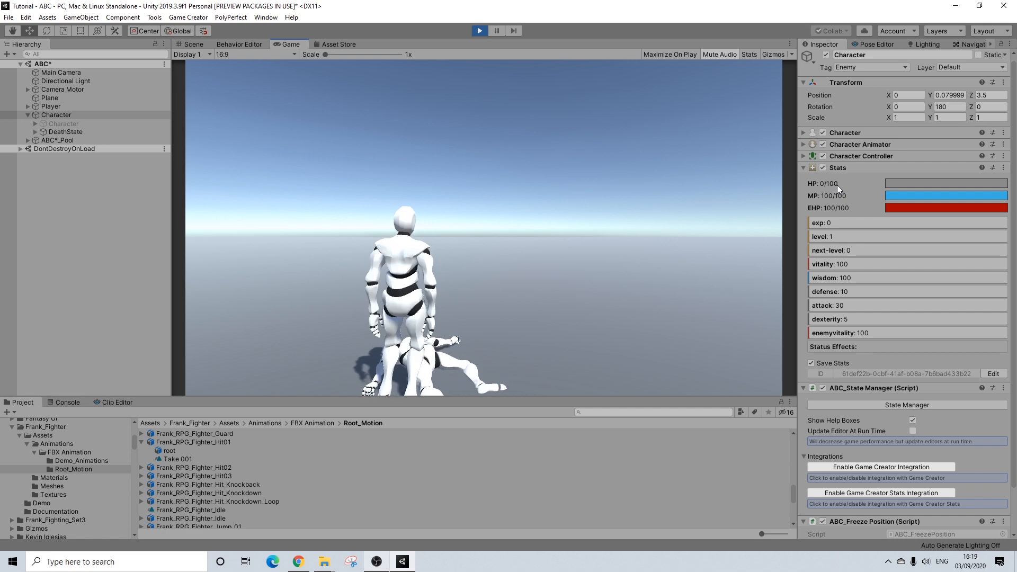
Step: Walk the Player around the defeated enemy to examine its death model from several sides, and stop the scene
{"action": "key", "text": "s"}
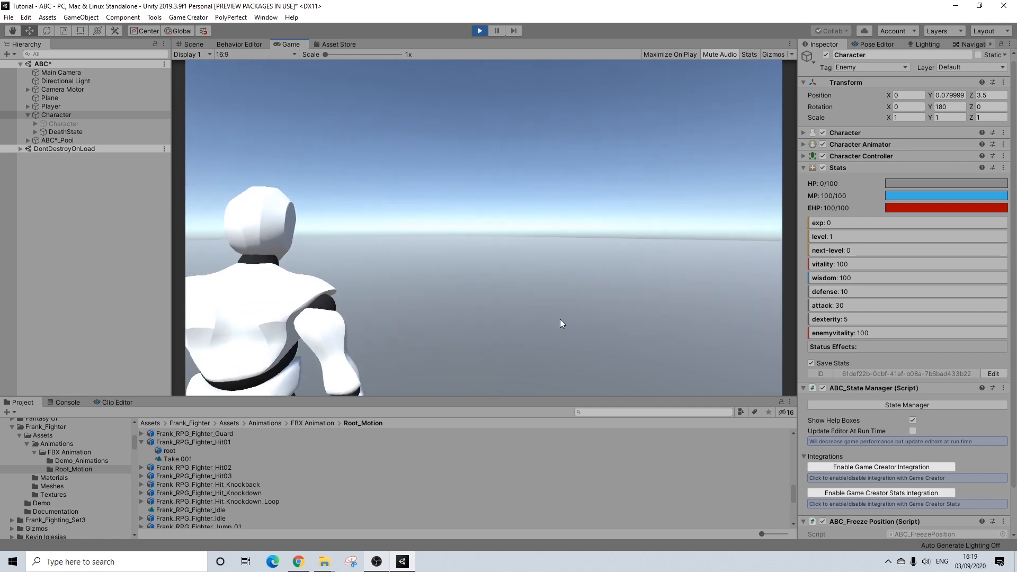
{"action": "key", "text": "d"}
{"action": "key", "text": "a"}
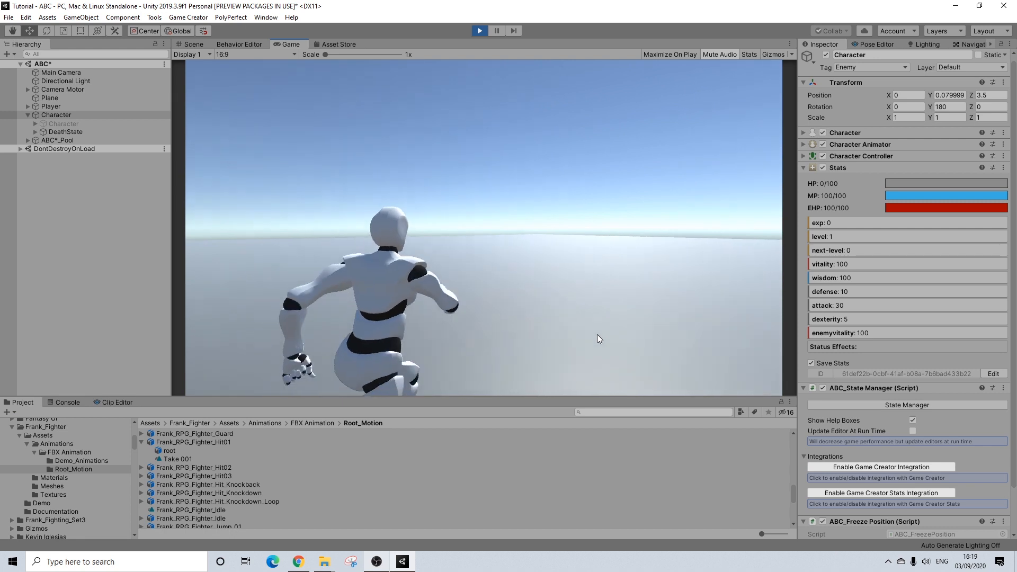
{"action": "key", "text": "d"}
{"action": "key", "text": "w"}
{"action": "key", "text": "d"}
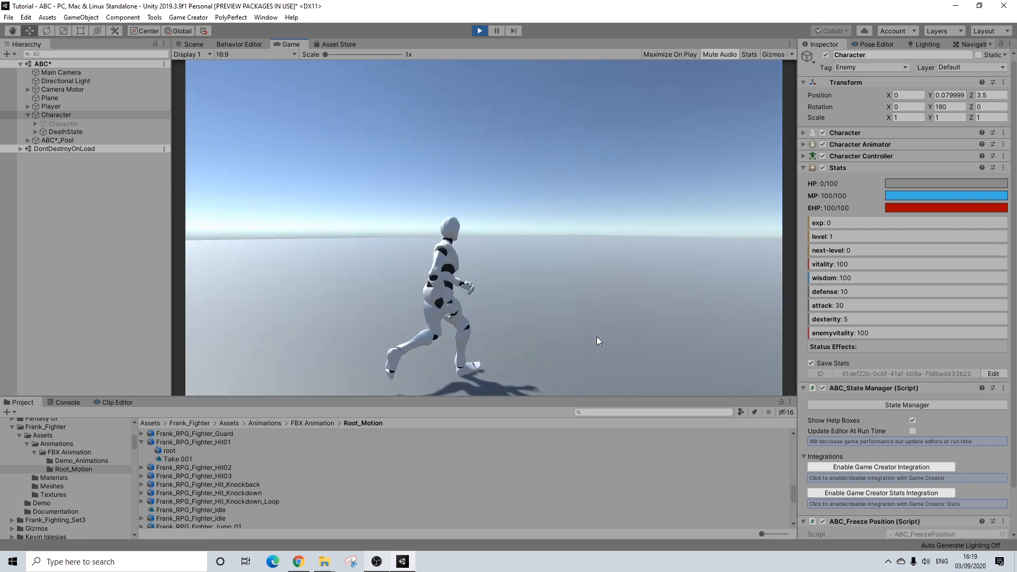
{"action": "key", "text": "w"}
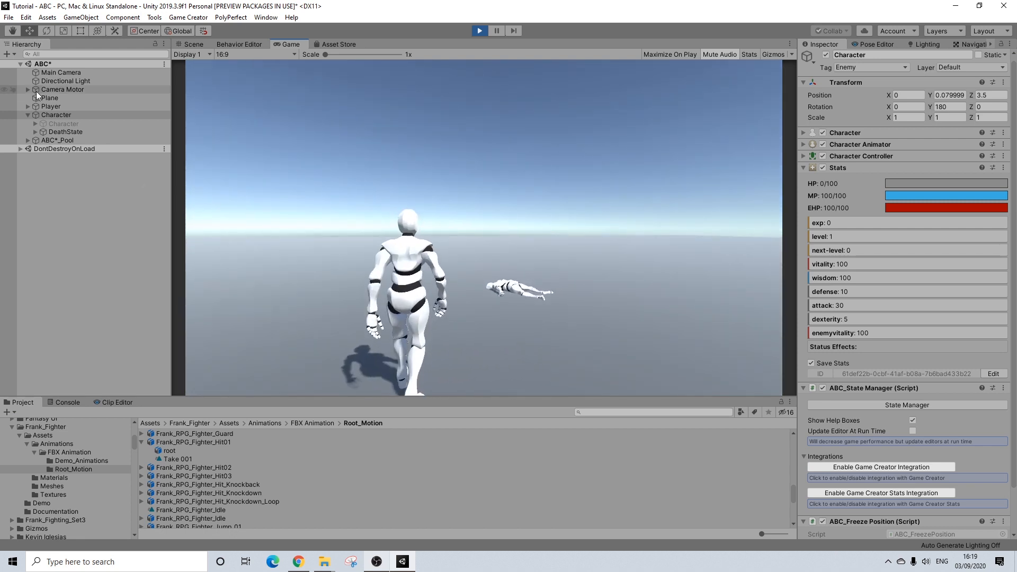
{"action": "key", "text": "d"}
{"action": "key", "text": "w"}
{"action": "key", "text": "s"}
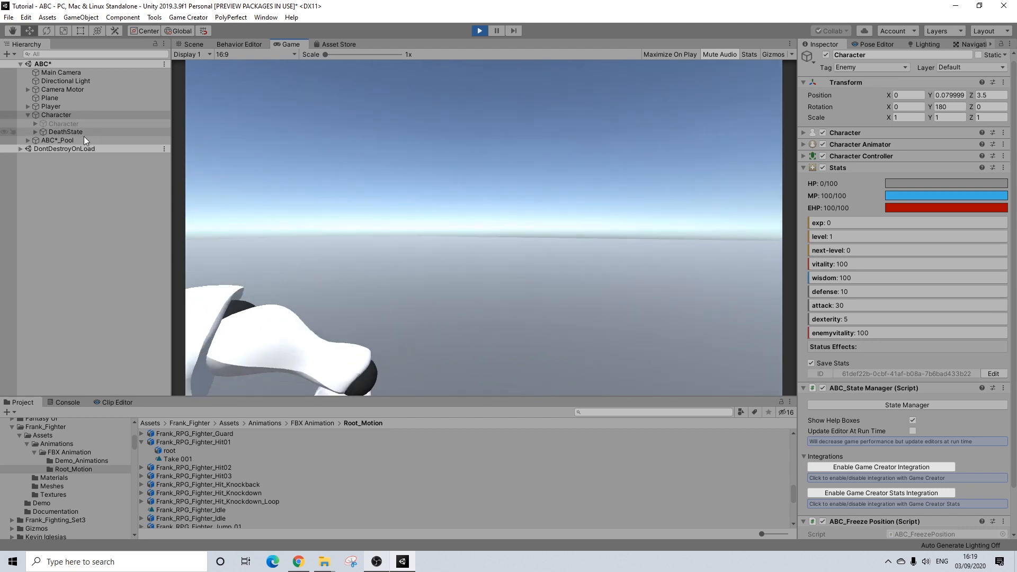
{"action": "key", "text": "w"}
{"action": "key", "text": "d"}
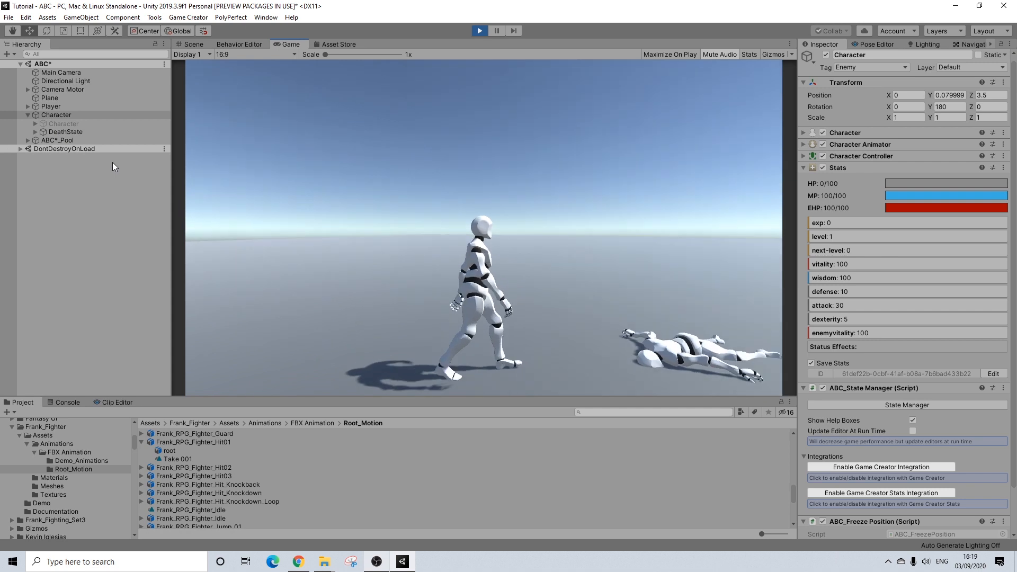
{"action": "key", "text": "w"}
{"action": "key", "text": "s"}
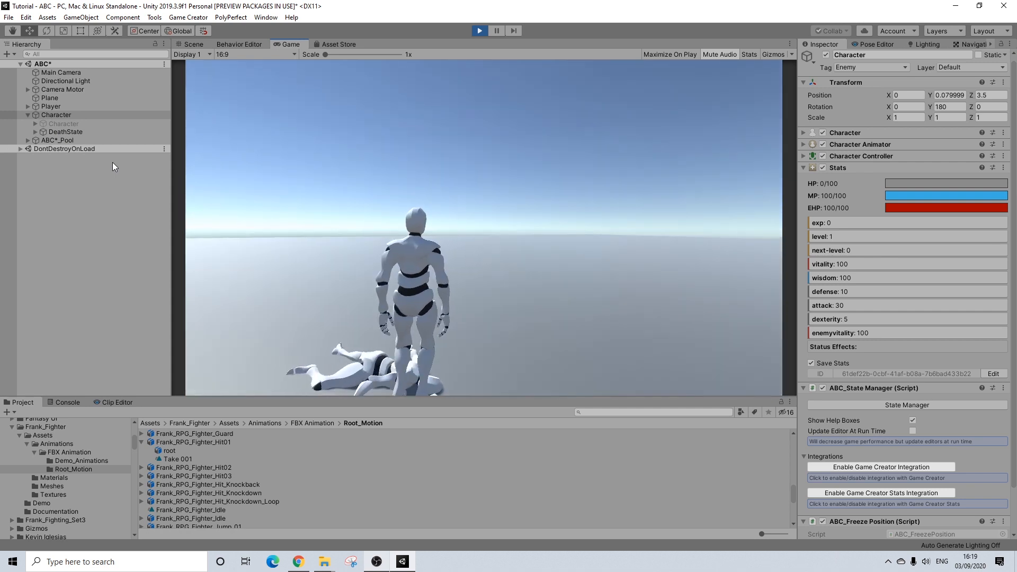
{"action": "key", "text": "w"}
{"action": "key", "text": "a"}
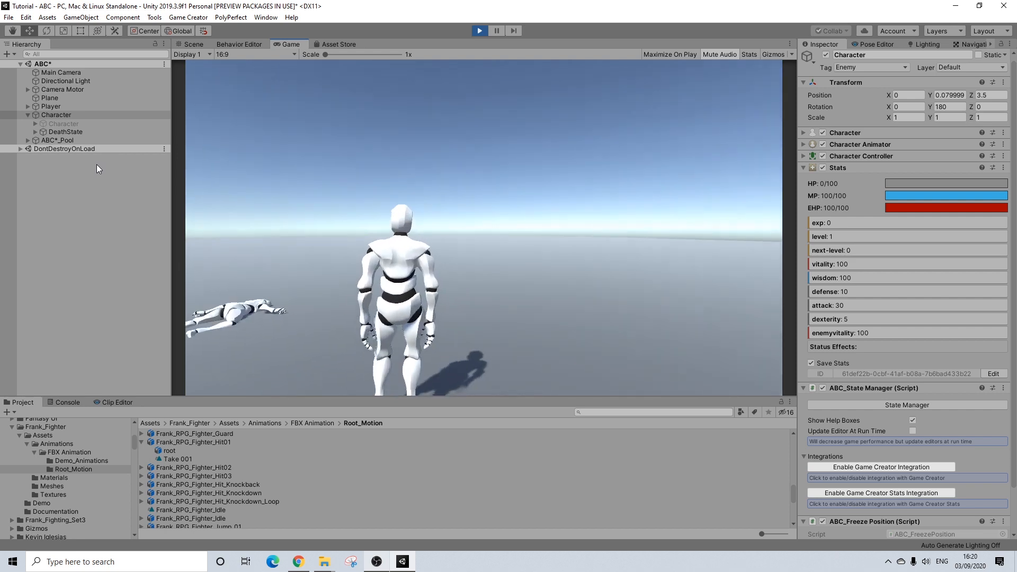
{"action": "key", "text": "w"}
{"action": "key", "text": "a"}
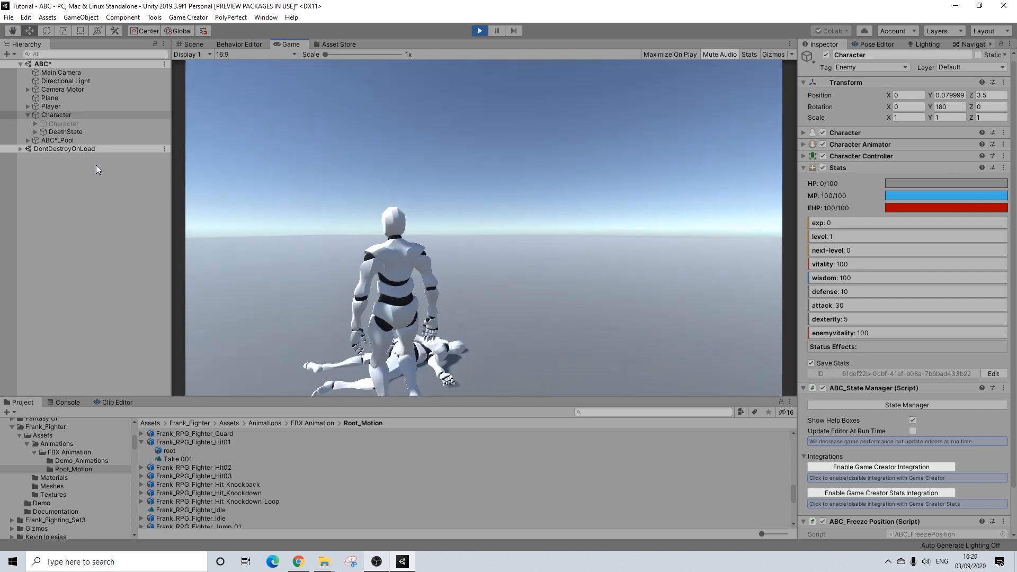
{"action": "key", "text": "d"}
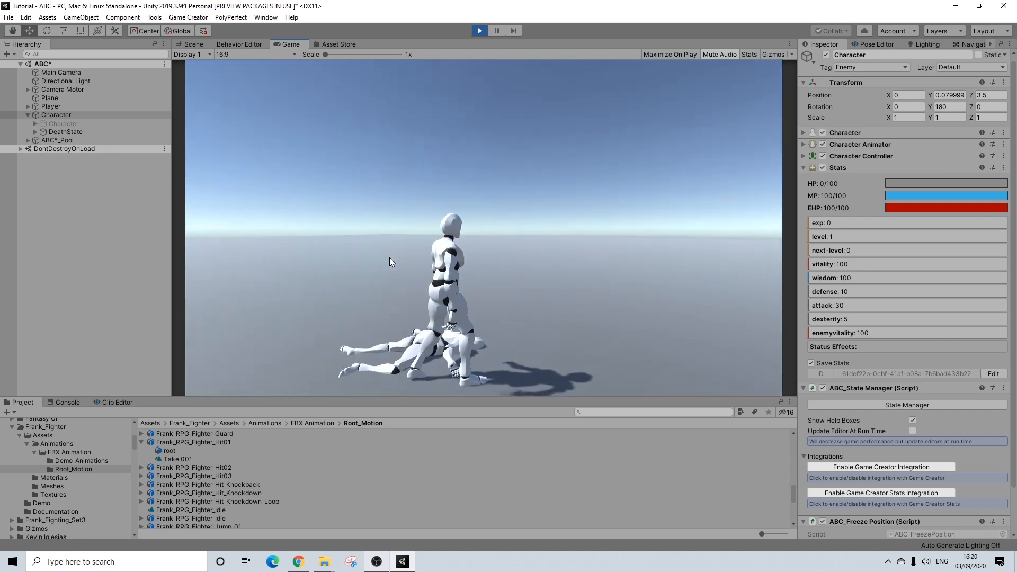
{"action": "key", "text": "w"}
{"action": "key", "text": "a"}
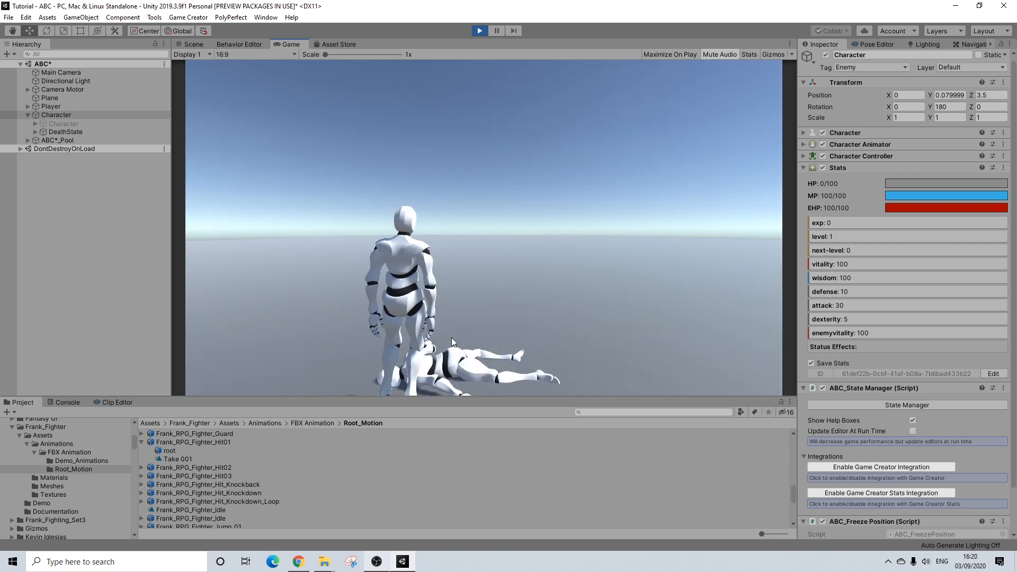
{"action": "key", "text": "a"}
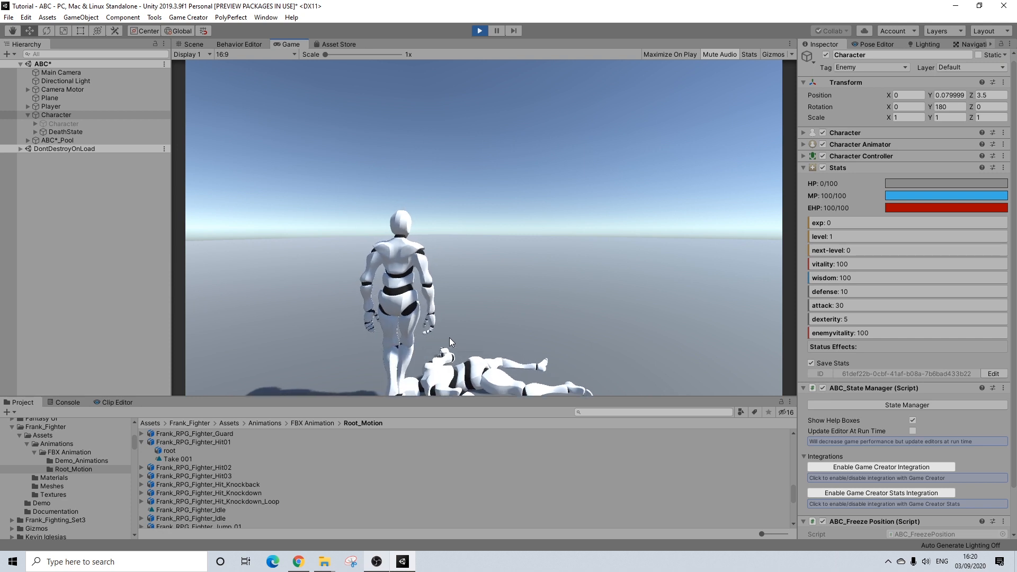
{"action": "key", "text": "d"}
{"action": "key", "text": "w"}
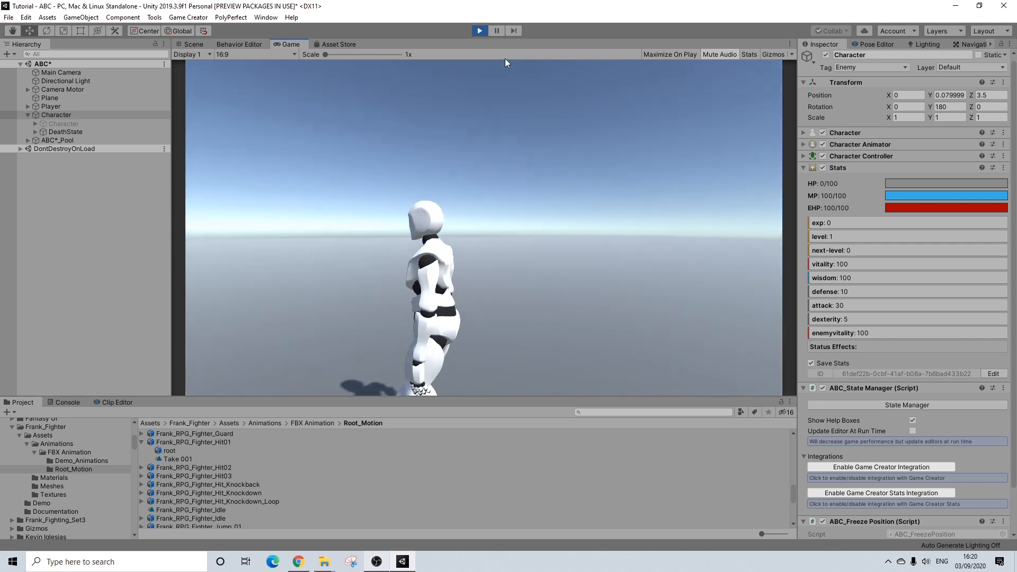
{"action": "left_click", "coordinate": [482, 27]}
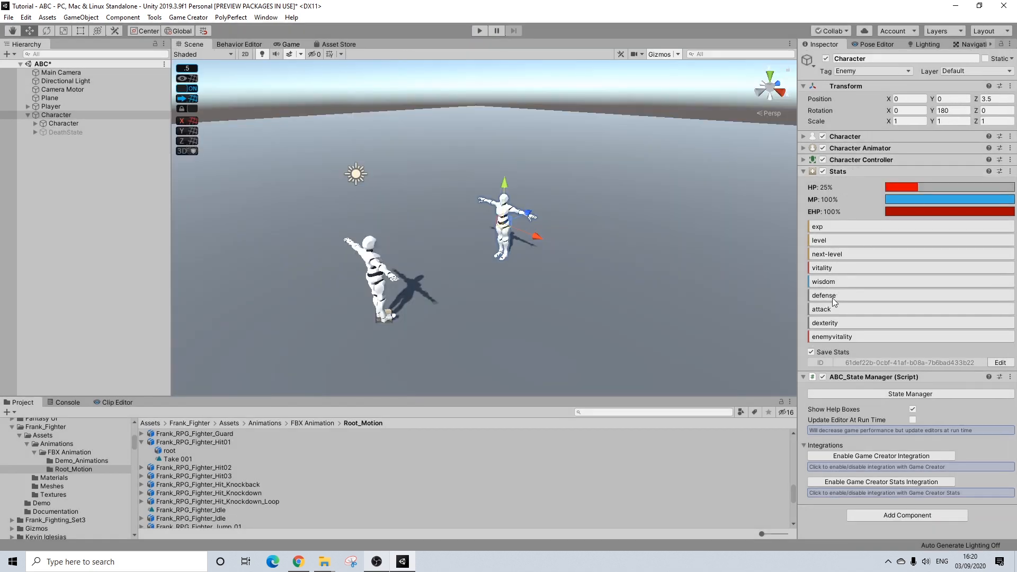
Step: Re-enable Is Trigger in the collider settings of the Player's Melee01 ability and close the Ability Manager
{"action": "left_click", "coordinate": [51, 107]}
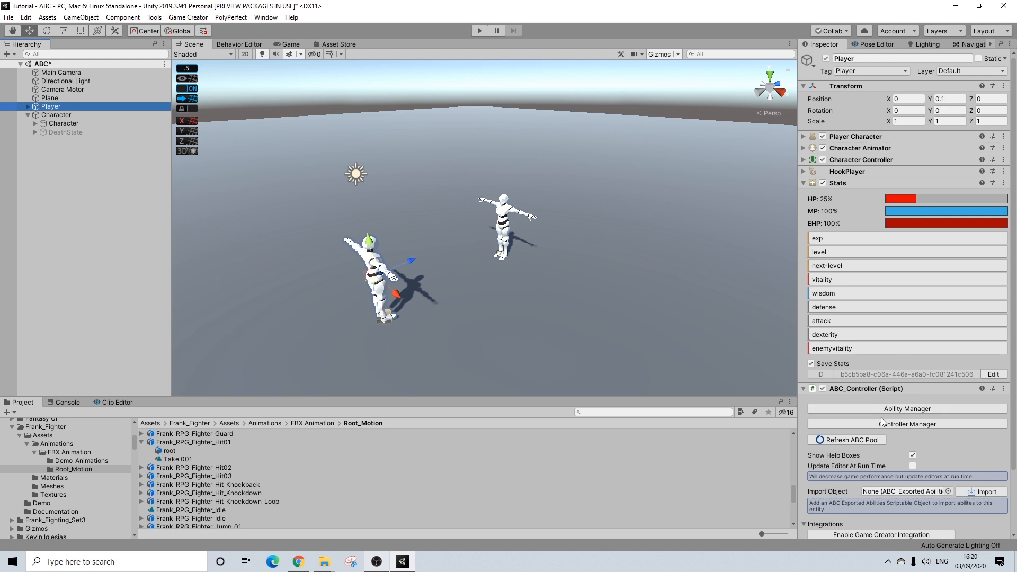
{"action": "left_click", "coordinate": [893, 408]}
{"action": "left_click", "coordinate": [518, 74]}
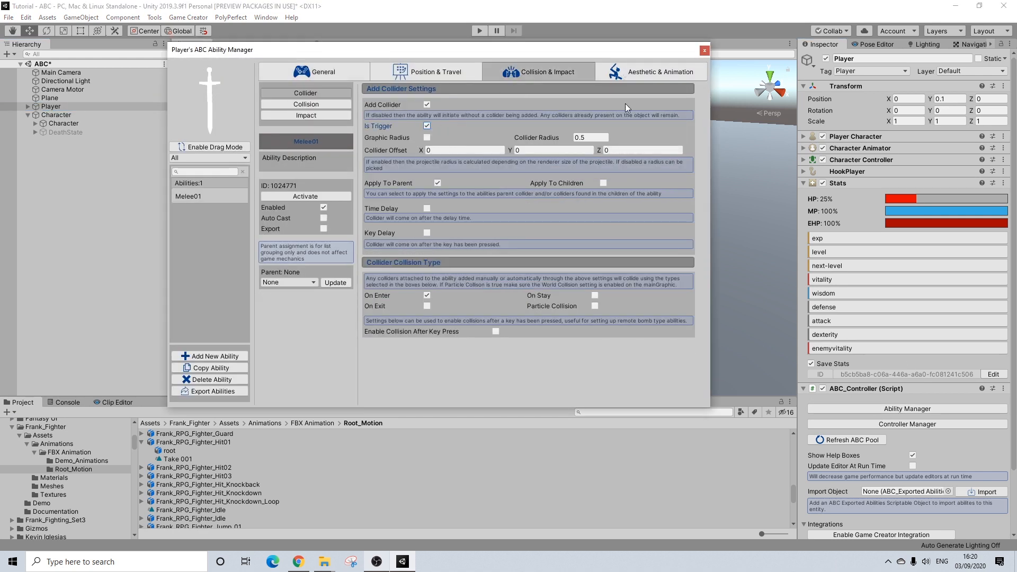
{"action": "left_click", "coordinate": [704, 51]}
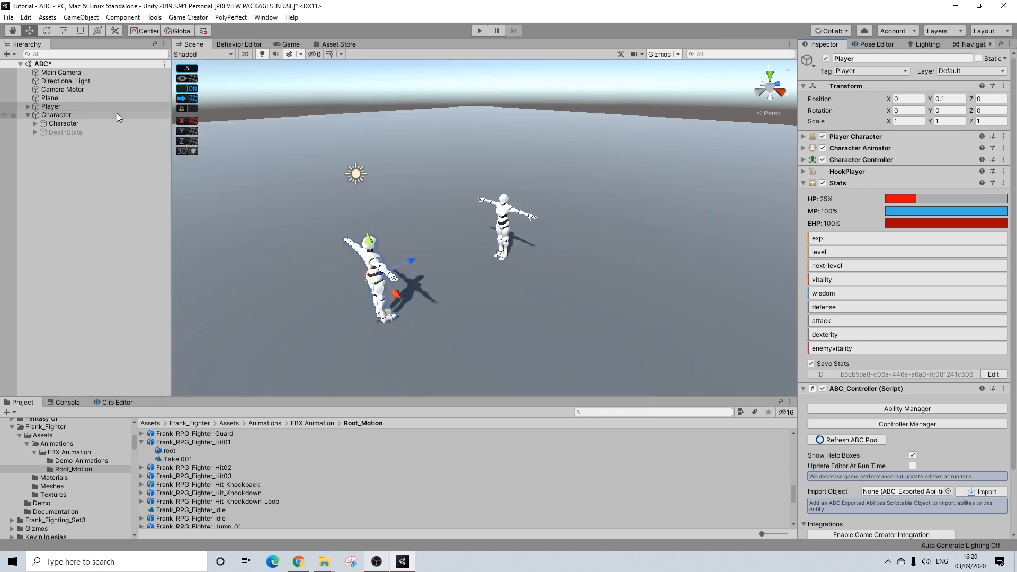
Step: Collapse the enemy Character's Stats and ABC_State Manager components and add a Trigger component to it
{"action": "left_click", "coordinate": [52, 116]}
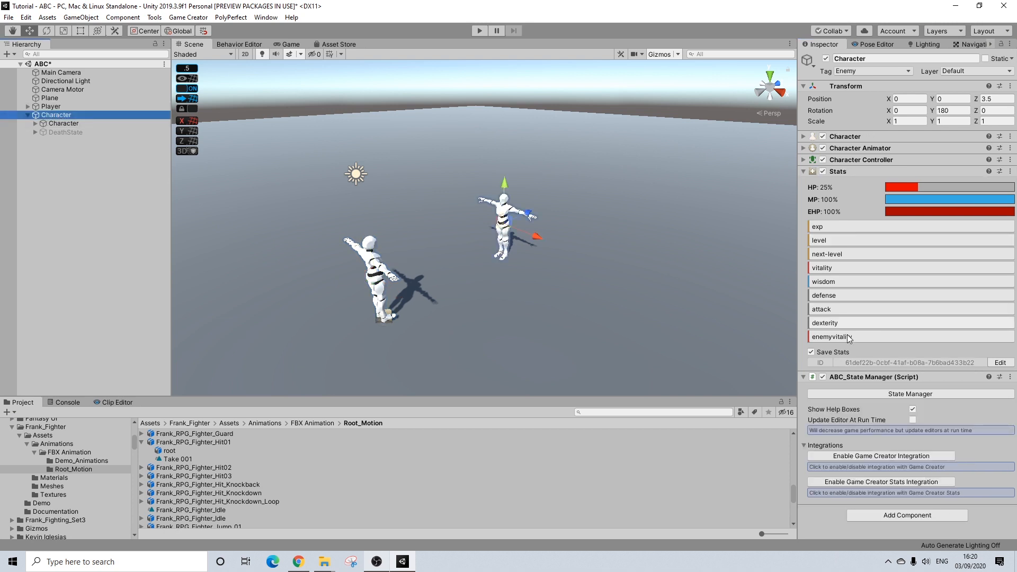
{"action": "left_click", "coordinate": [844, 172]}
{"action": "left_click", "coordinate": [846, 184]}
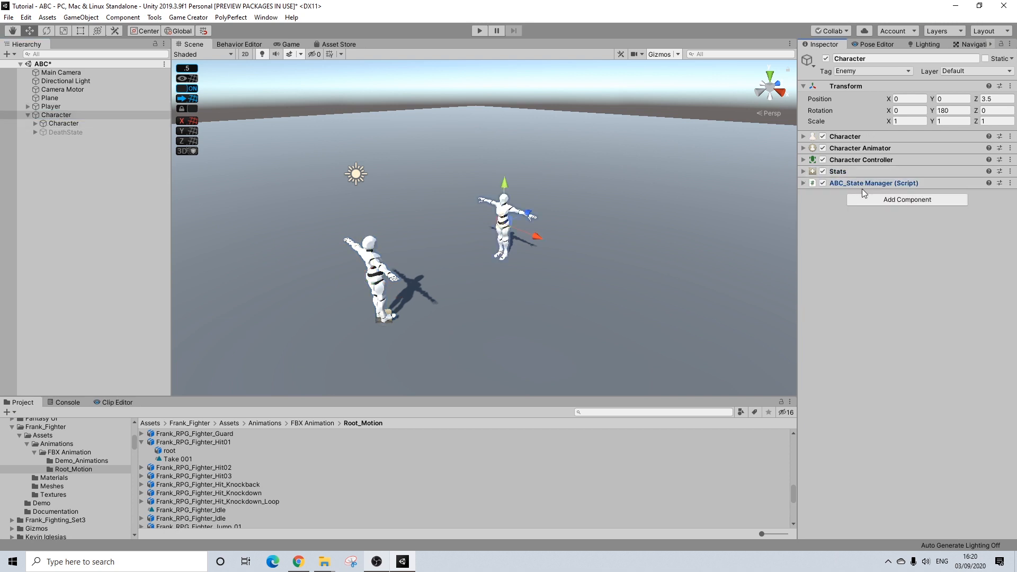
{"action": "left_click", "coordinate": [869, 203]}
{"action": "left_click", "coordinate": [865, 236]}
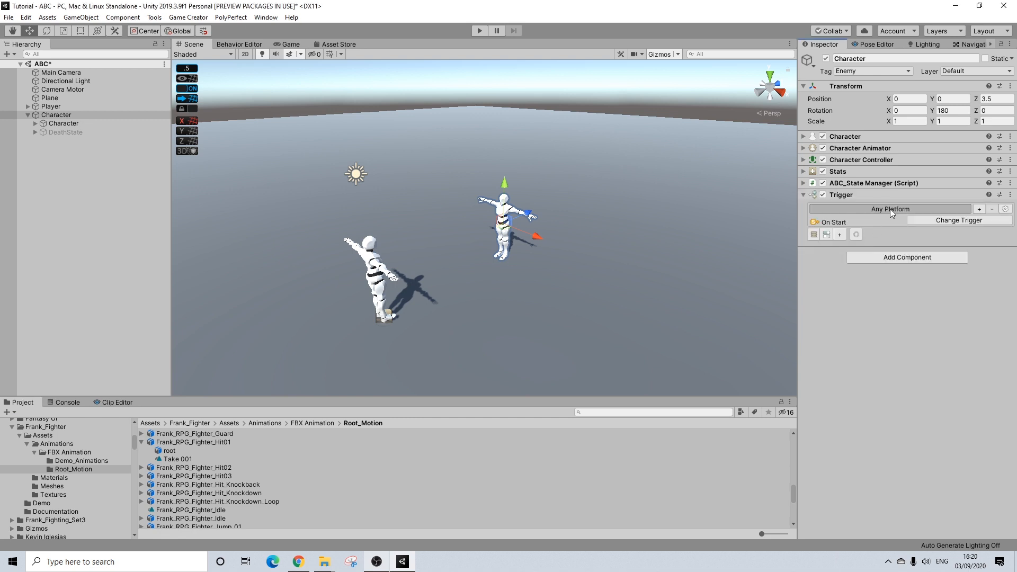
Step: Change the enemy's Trigger type to On Collision With ABC Ability from the ABC Integration category
{"action": "left_click", "coordinate": [935, 221]}
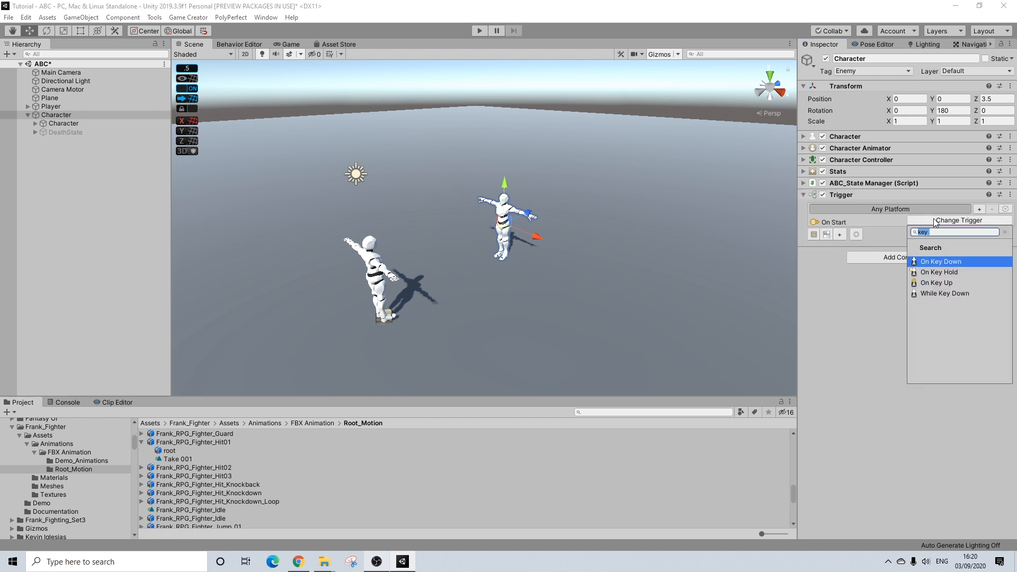
{"action": "left_click", "coordinate": [1005, 232]}
{"action": "scroll", "coordinate": [938, 272], "scroll_direction": "down", "scroll_amount": 2}
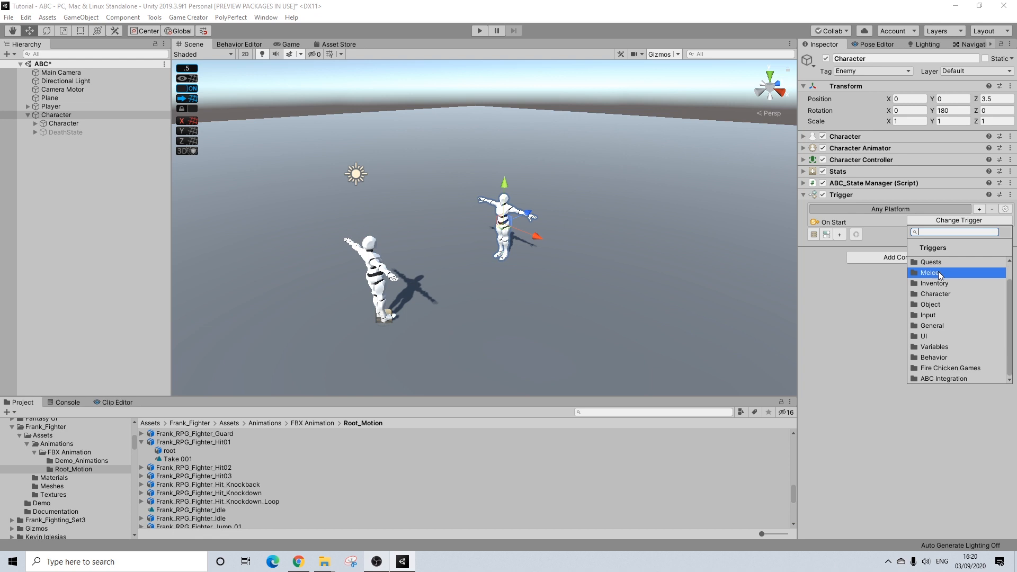
{"action": "left_click", "coordinate": [932, 378]}
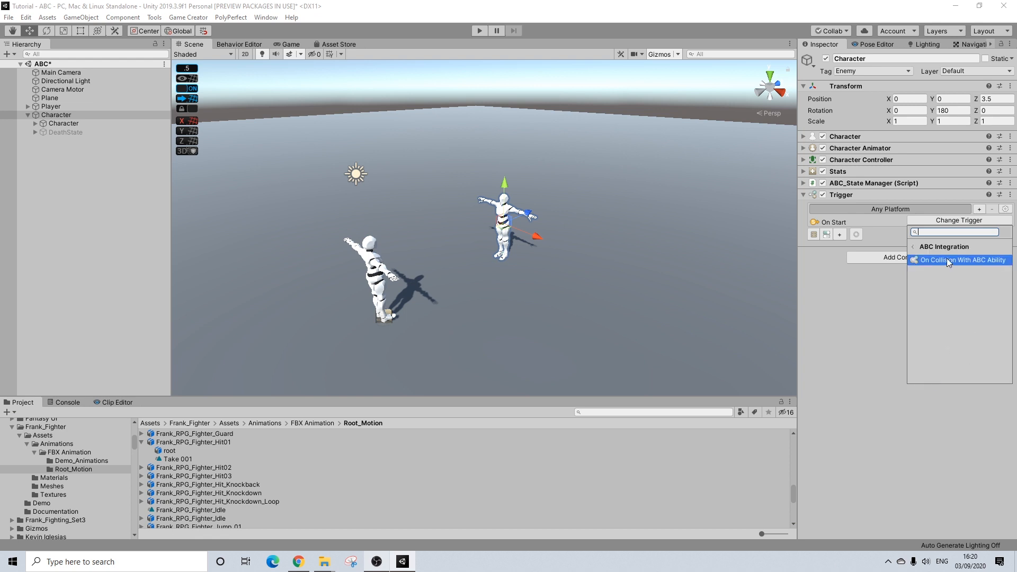
{"action": "left_click", "coordinate": [996, 263]}
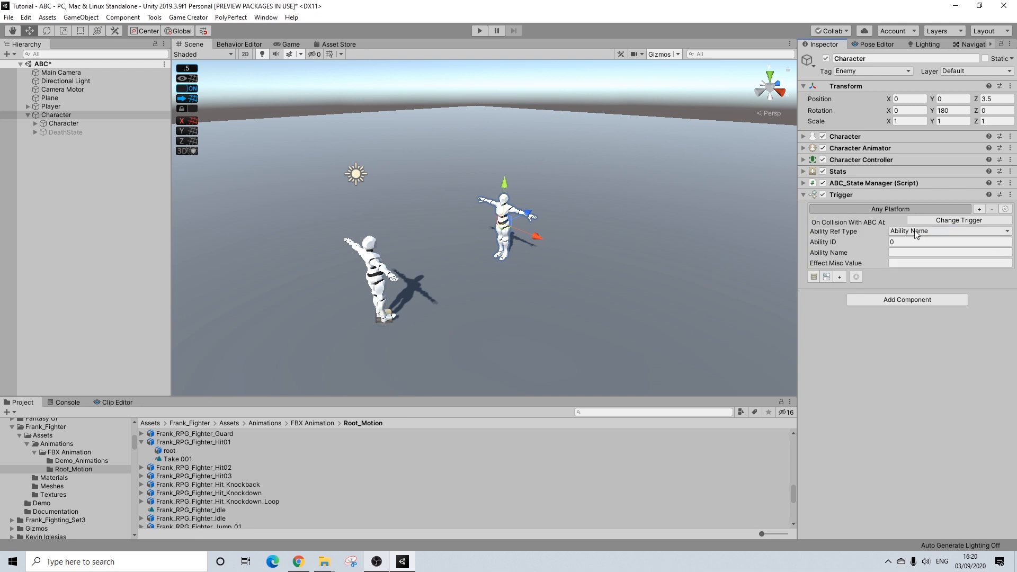
Step: Set the Trigger's Ability Name to Melee01, keeping Ability Name as the Ability Ref Type
{"action": "left_click", "coordinate": [895, 251]}
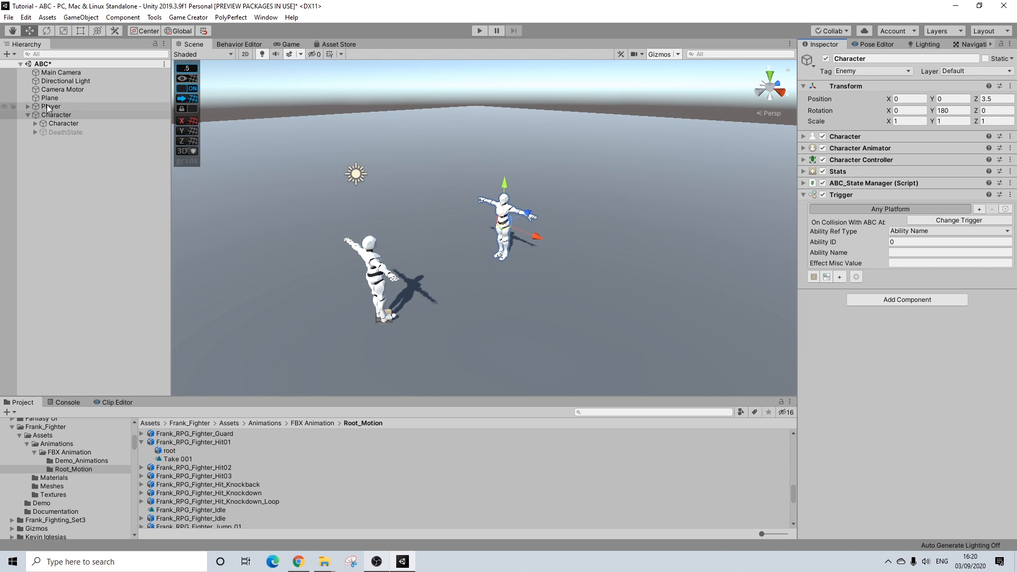
{"action": "left_click", "coordinate": [910, 231]}
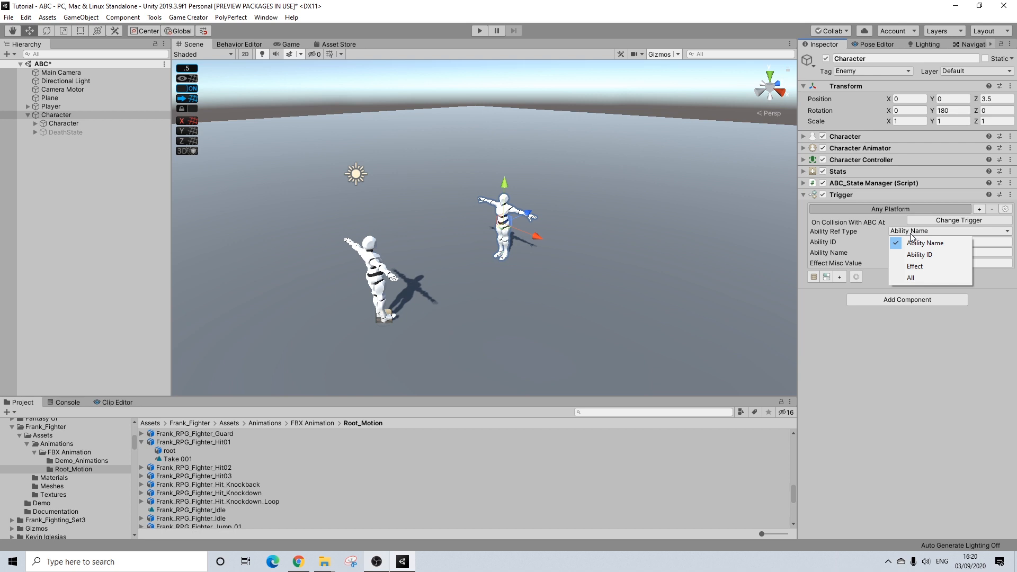
{"action": "left_click", "coordinate": [987, 250]}
{"action": "left_click", "coordinate": [984, 251]}
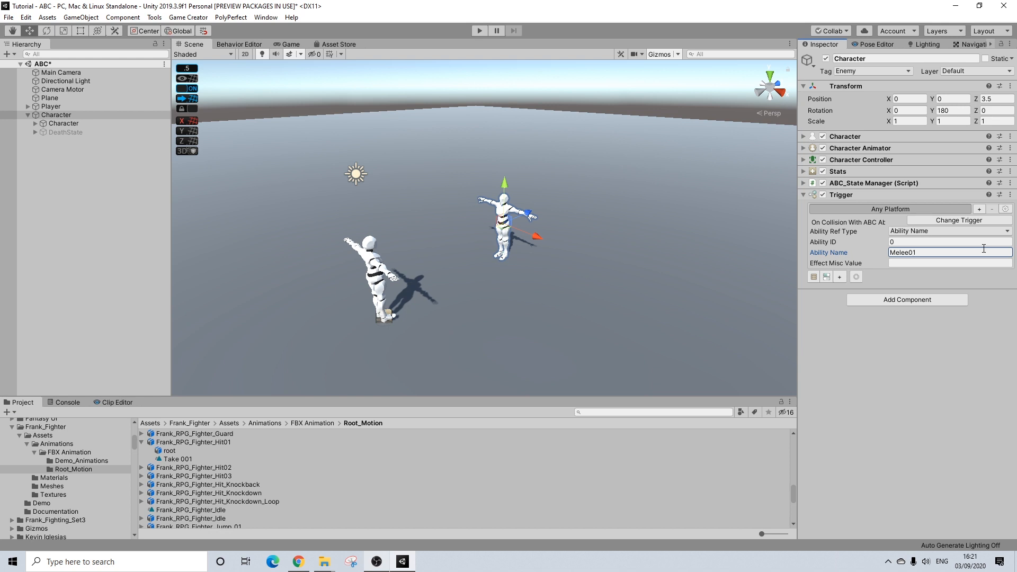
{"action": "left_click", "coordinate": [927, 232]}
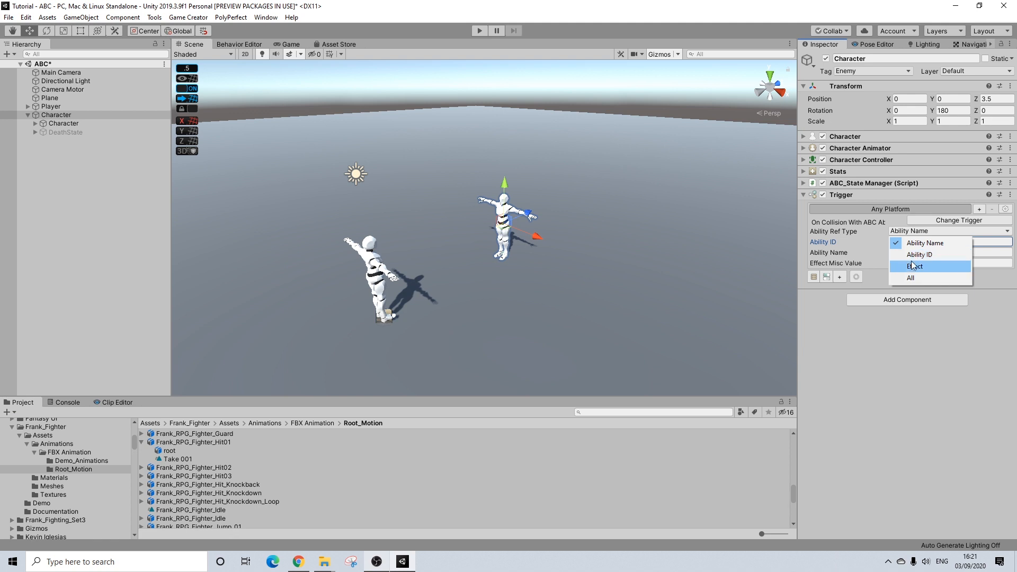
{"action": "left_click", "coordinate": [912, 309]}
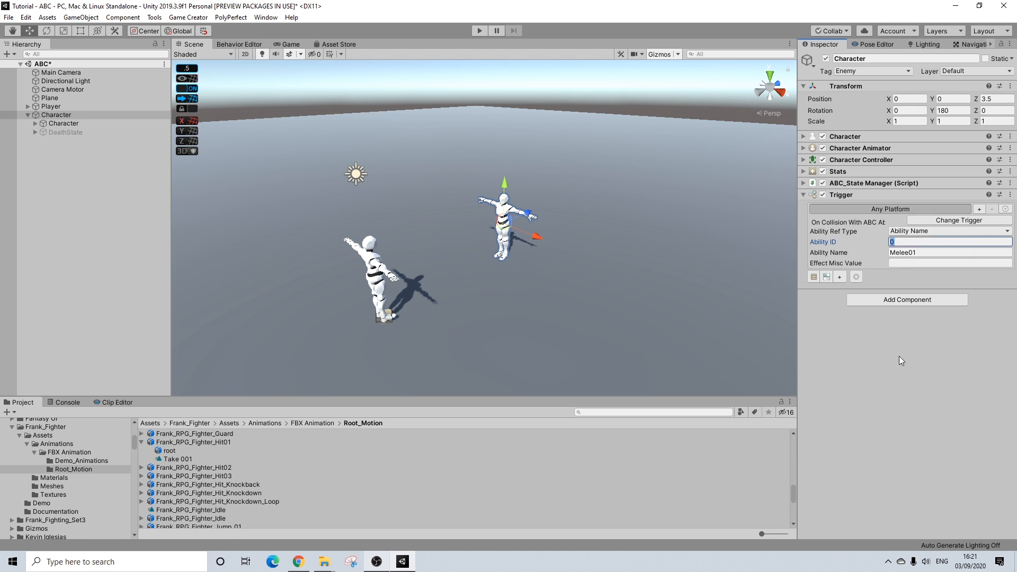
Step: Create a Conditions object from the enemy's Trigger and add an Attribute Value condition to its clause
{"action": "left_click", "coordinate": [828, 275]}
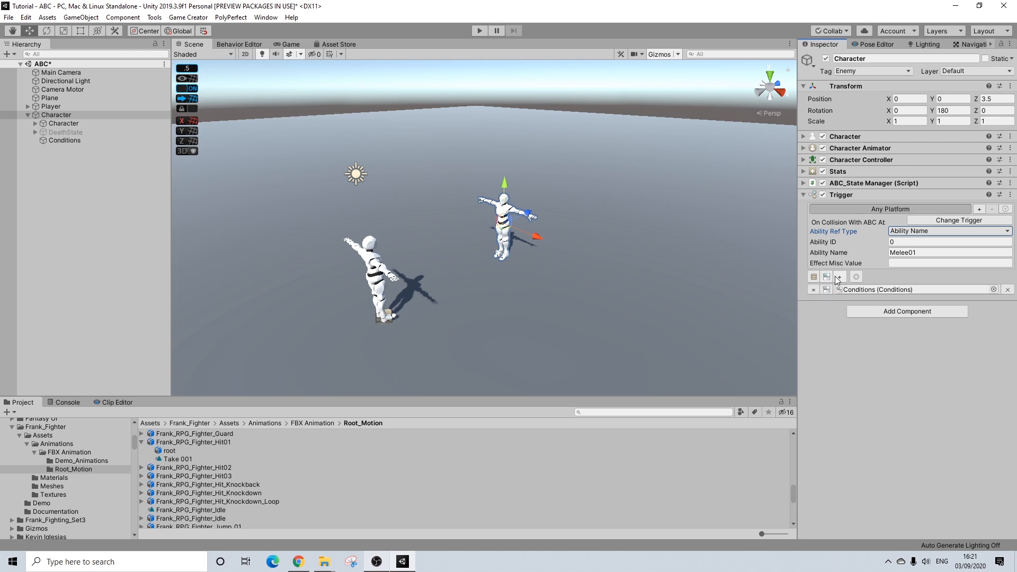
{"action": "left_click", "coordinate": [55, 141]}
{"action": "left_click", "coordinate": [882, 157]}
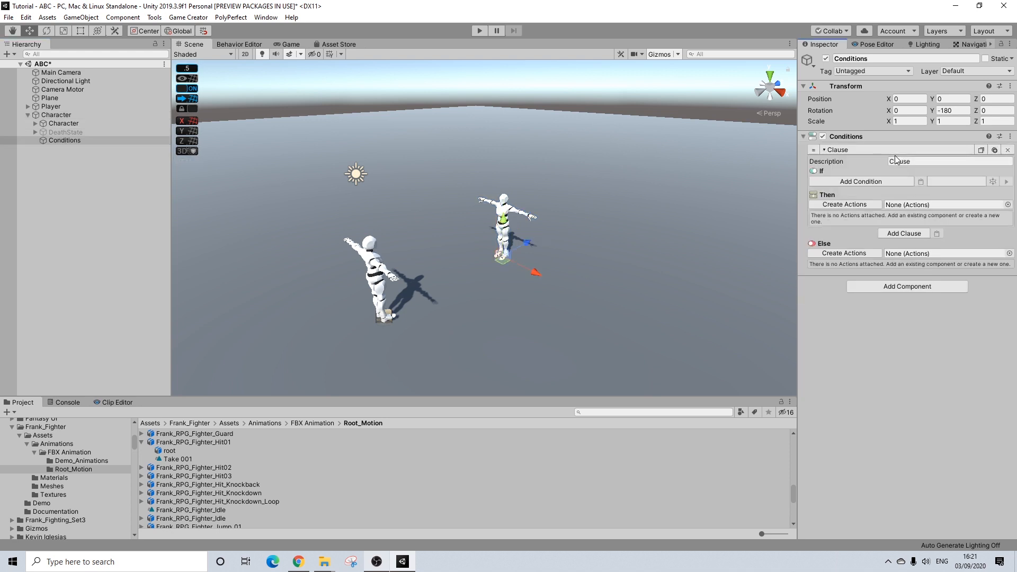
{"action": "left_click", "coordinate": [858, 181]}
{"action": "type", "text": "stat"}
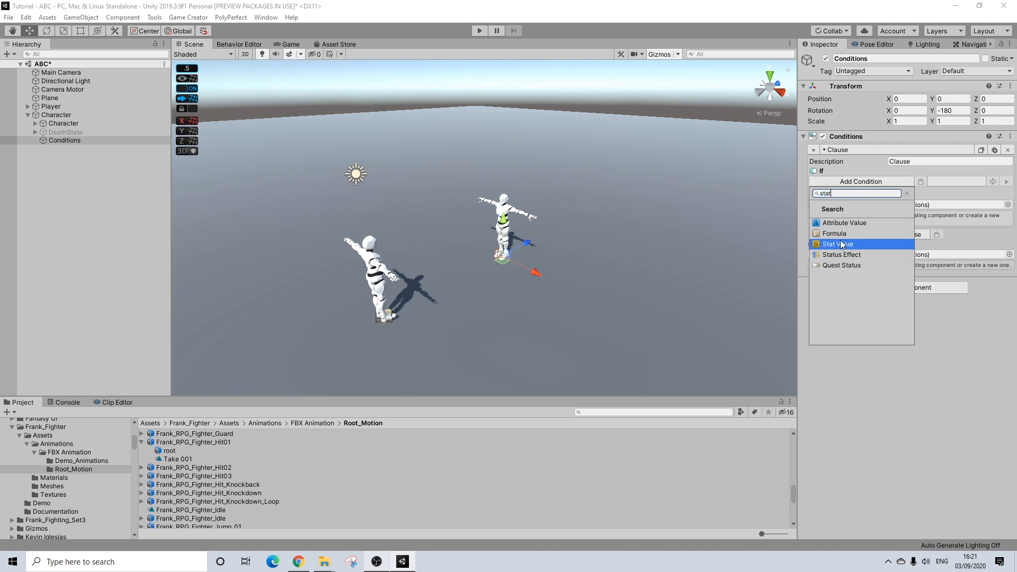
{"action": "left_click", "coordinate": [848, 223]}
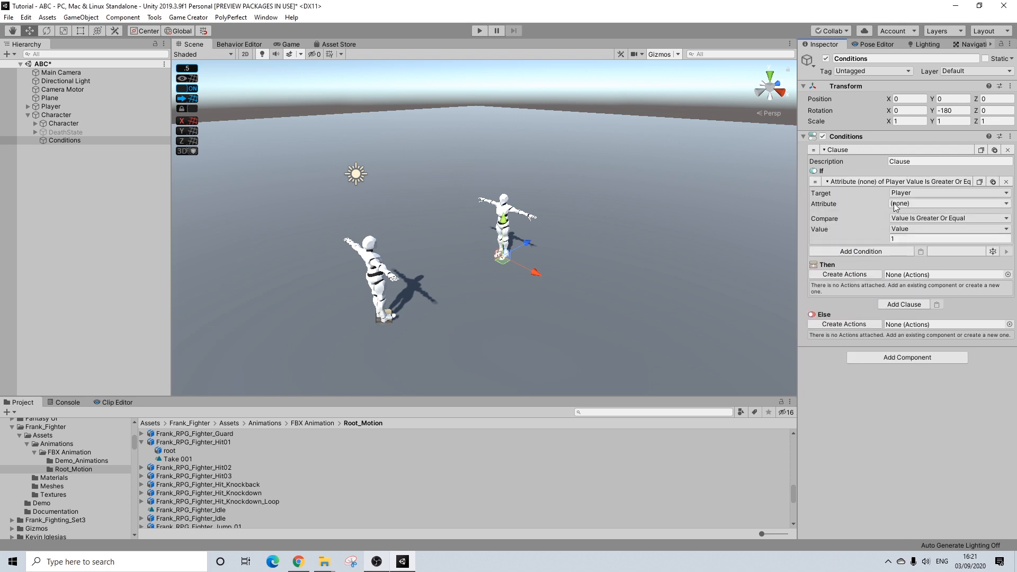
Step: Set the clause's condition to check the enemy Character game object's health attribute with Value Is Less Or Equal to 0
{"action": "left_click", "coordinate": [903, 193]}
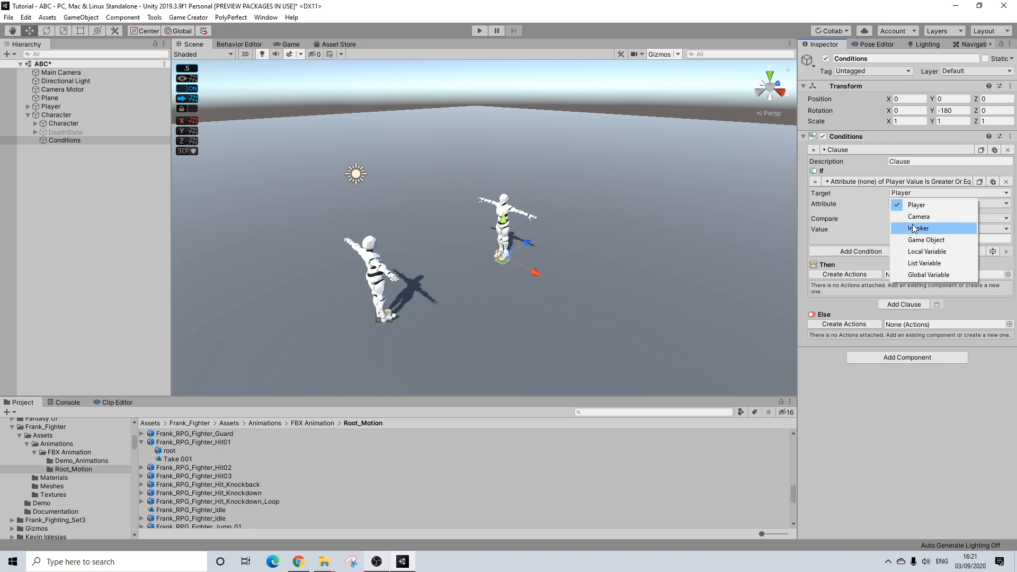
{"action": "left_click", "coordinate": [926, 240]}
{"action": "mouse_move", "coordinate": [59, 115]}
{"action": "left_mouse_down"}
{"action": "mouse_move", "coordinate": [857, 188]}
{"action": "mouse_move", "coordinate": [921, 209]}
{"action": "left_mouse_up"}
{"action": "left_click", "coordinate": [923, 214]}
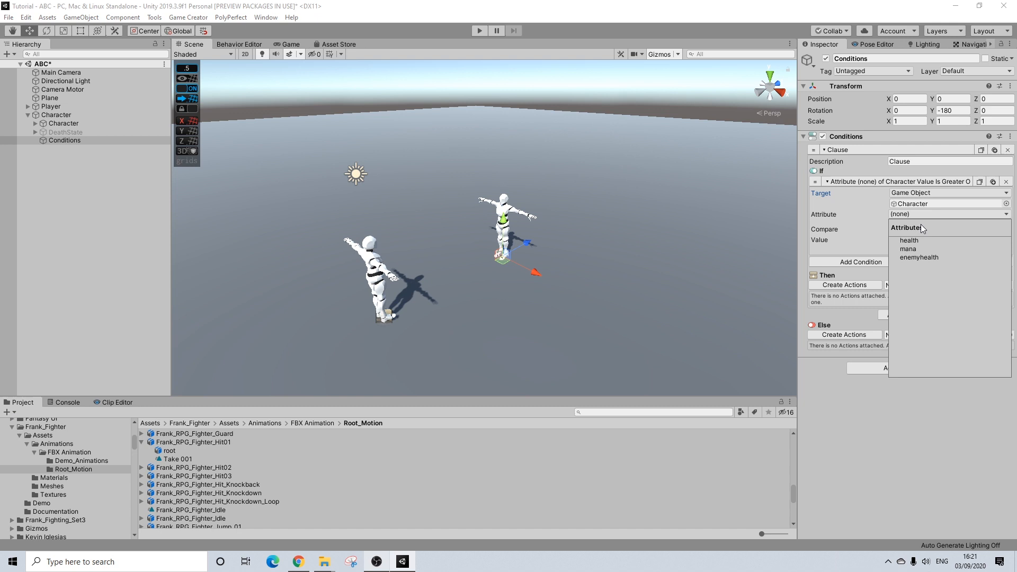
{"action": "left_click", "coordinate": [909, 241]}
{"action": "left_click", "coordinate": [907, 248]}
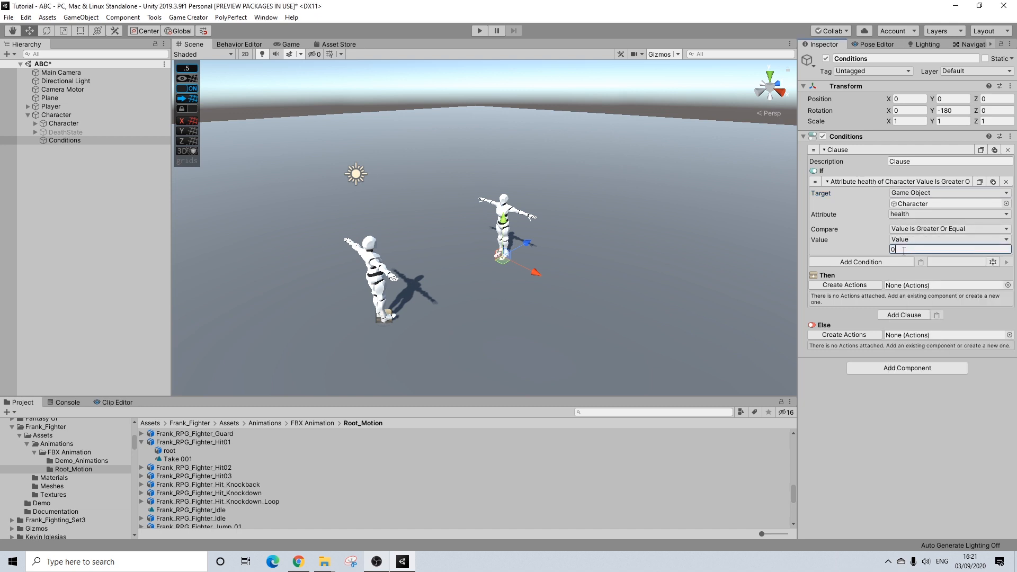
{"action": "left_click", "coordinate": [927, 229]}
{"action": "left_click", "coordinate": [911, 254]}
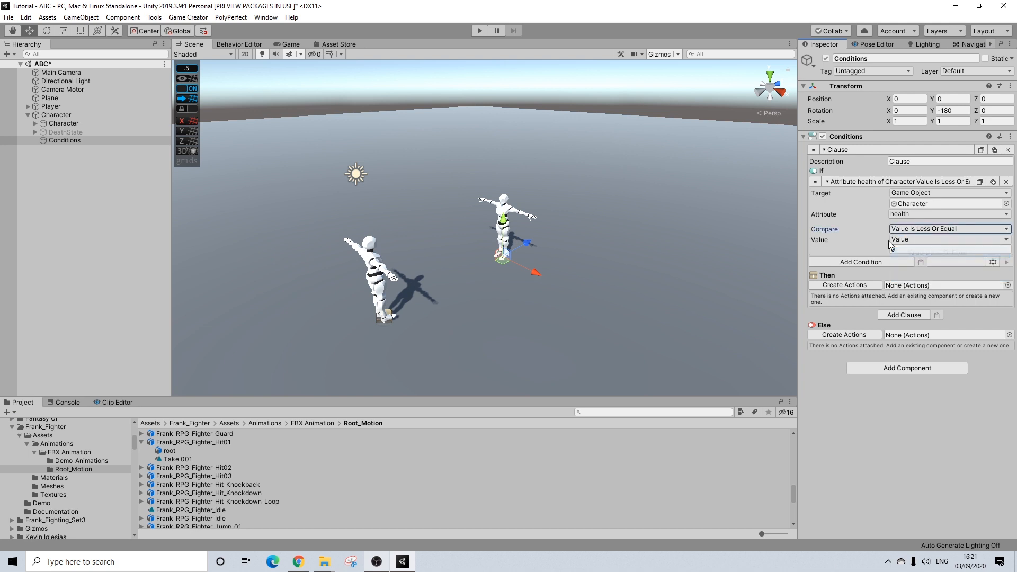
Step: Create Actions for both the Then and Else branches and add the attribute-changing Stats action to Else
{"action": "left_click", "coordinate": [860, 287]}
{"action": "left_click", "coordinate": [848, 353]}
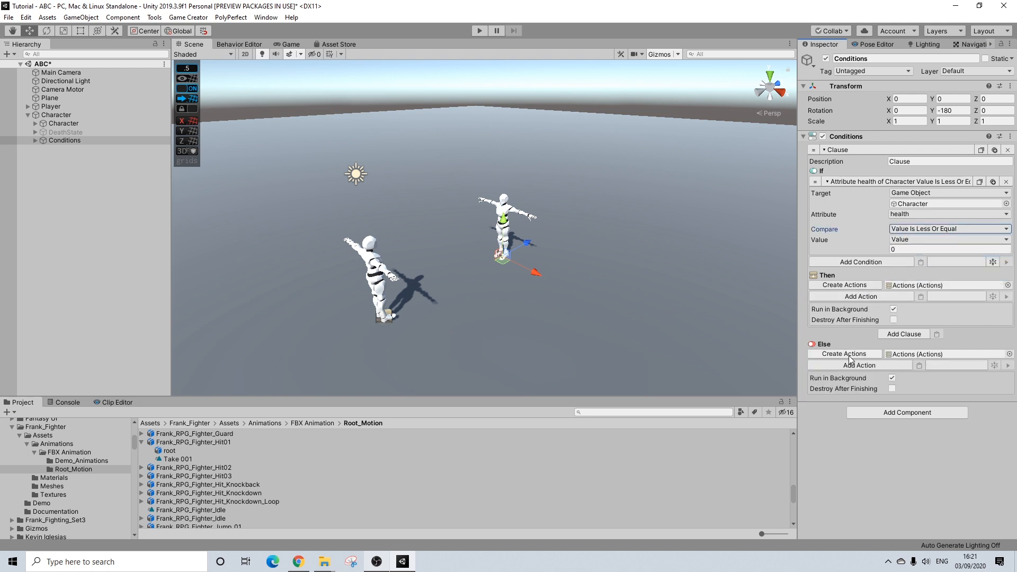
{"action": "left_click", "coordinate": [852, 365]}
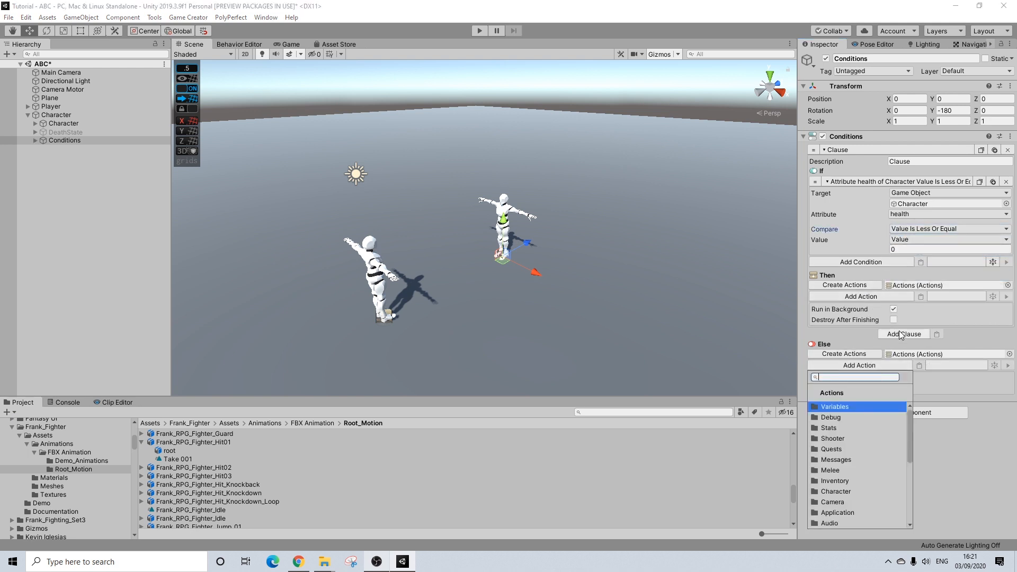
{"action": "left_click", "coordinate": [830, 427]}
{"action": "left_click", "coordinate": [850, 408]}
Step: Configure the Else attribute action to target the Character game object and add -30 to its health
{"action": "left_click", "coordinate": [906, 390]}
{"action": "left_click", "coordinate": [904, 421]}
{"action": "left_click", "coordinate": [904, 387]}
{"action": "left_click", "coordinate": [907, 413]}
{"action": "left_click", "coordinate": [907, 378]}
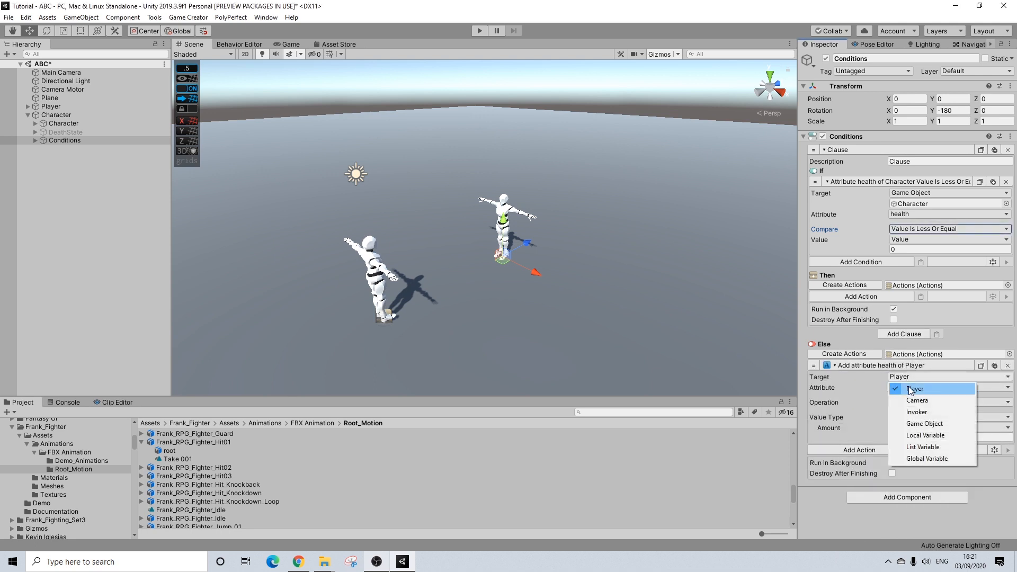
{"action": "left_click", "coordinate": [913, 424]}
{"action": "left_click_drag", "start_coordinate": [898, 383], "coordinate": [919, 389]}
{"action": "left_click", "coordinate": [900, 448]}
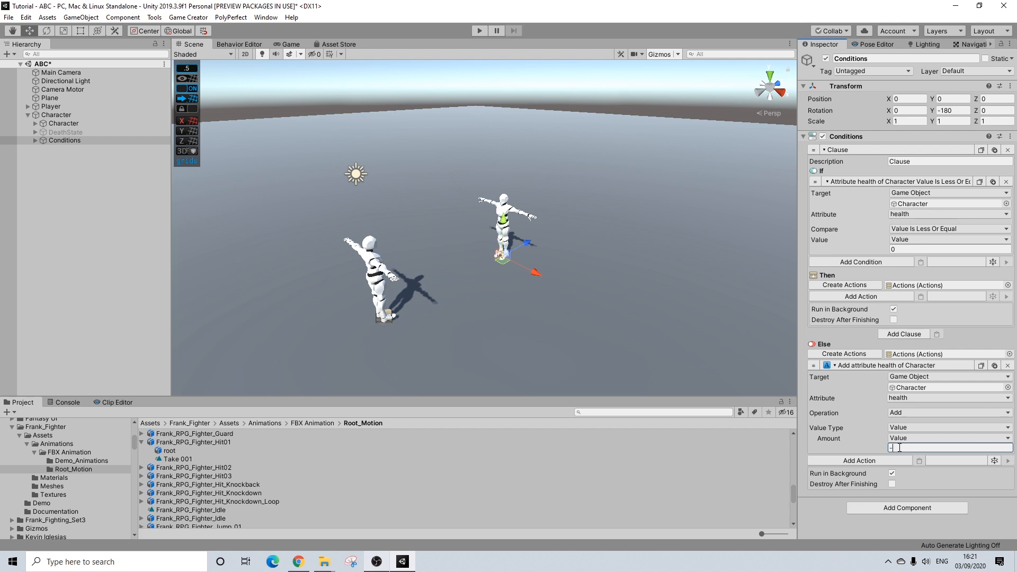
{"action": "type", "text": "-30"}
{"action": "left_click", "coordinate": [981, 366]}
{"action": "left_click", "coordinate": [920, 296]}
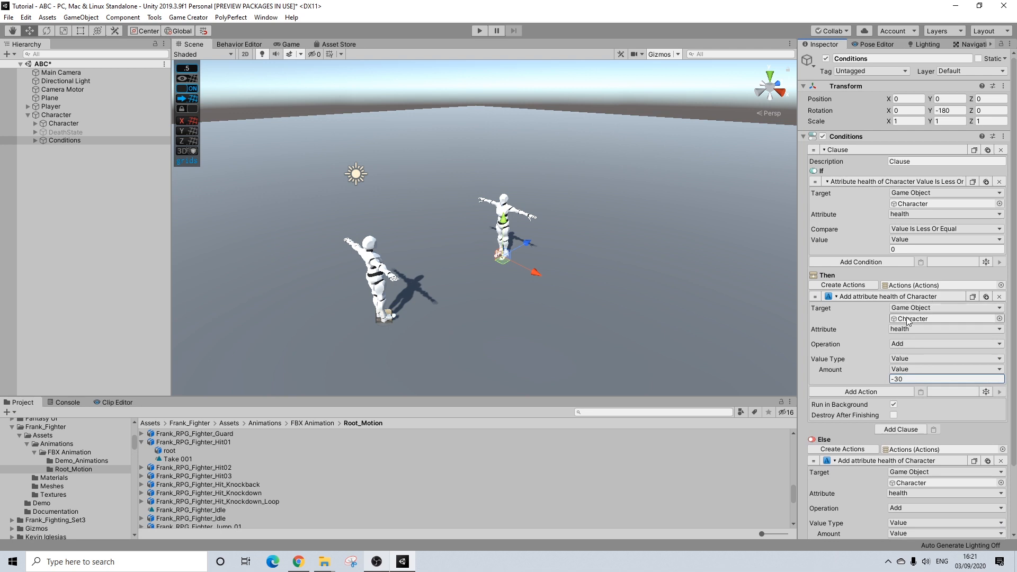
{"action": "left_click", "coordinate": [1000, 296]}
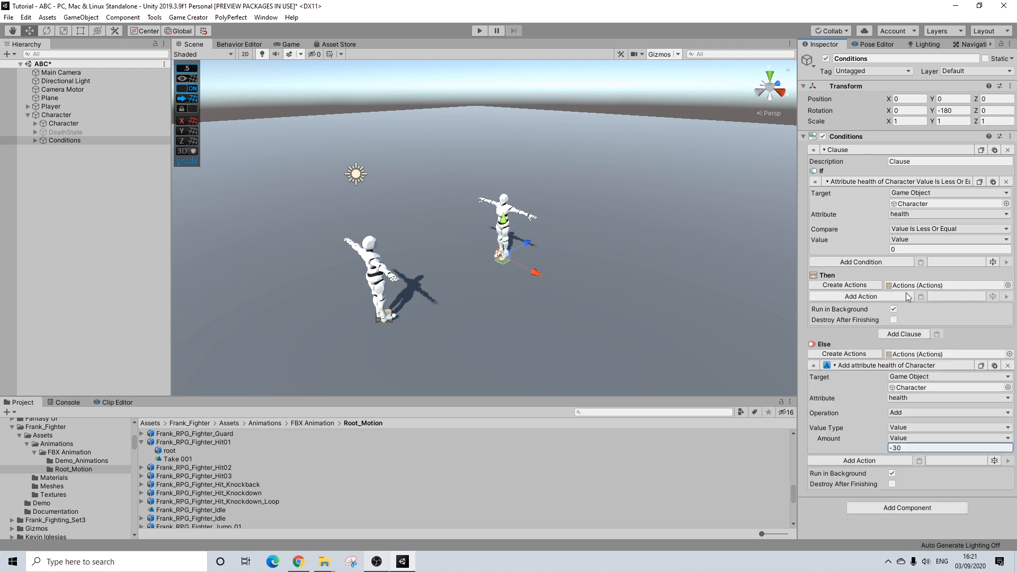
Step: Try adding a Character Ragdoll action to the Then branch, pointing it at the enemy Character and clearing that reference
{"action": "left_click", "coordinate": [879, 293]}
{"action": "type", "text": "rag"}
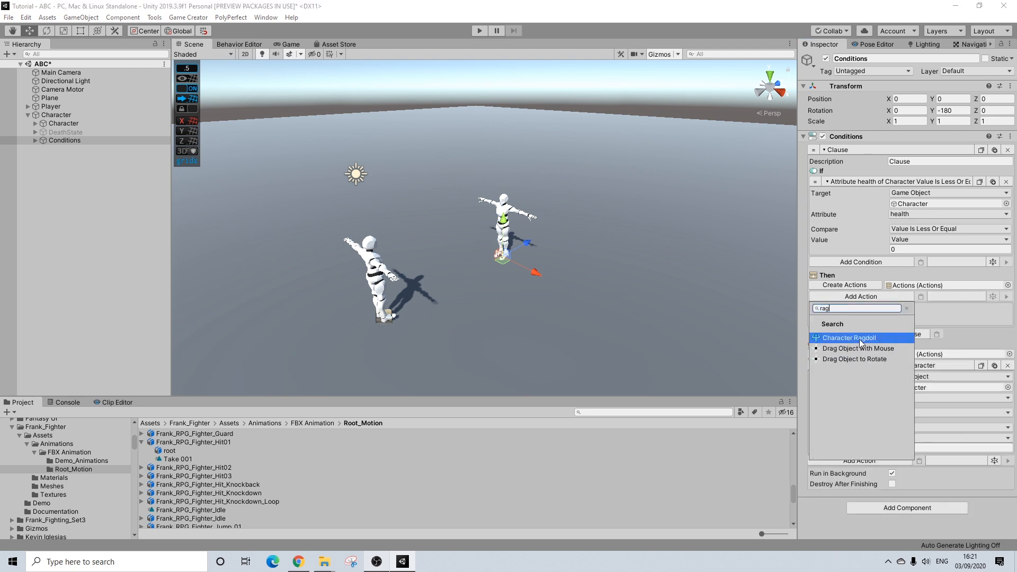
{"action": "left_click", "coordinate": [851, 338]}
{"action": "left_click", "coordinate": [907, 308]}
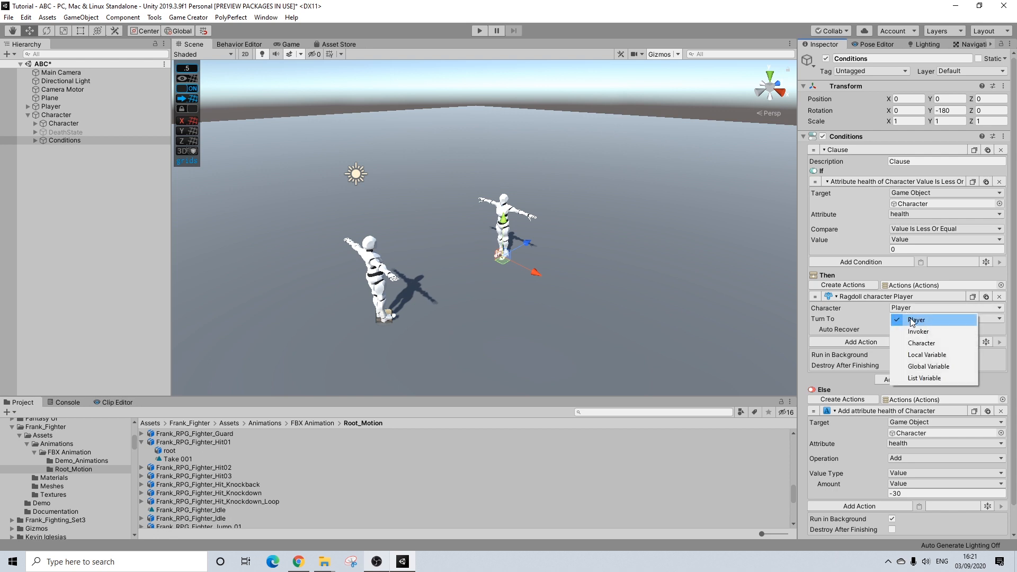
{"action": "left_click", "coordinate": [922, 343]}
{"action": "left_click_drag", "start_coordinate": [56, 116], "coordinate": [911, 318]}
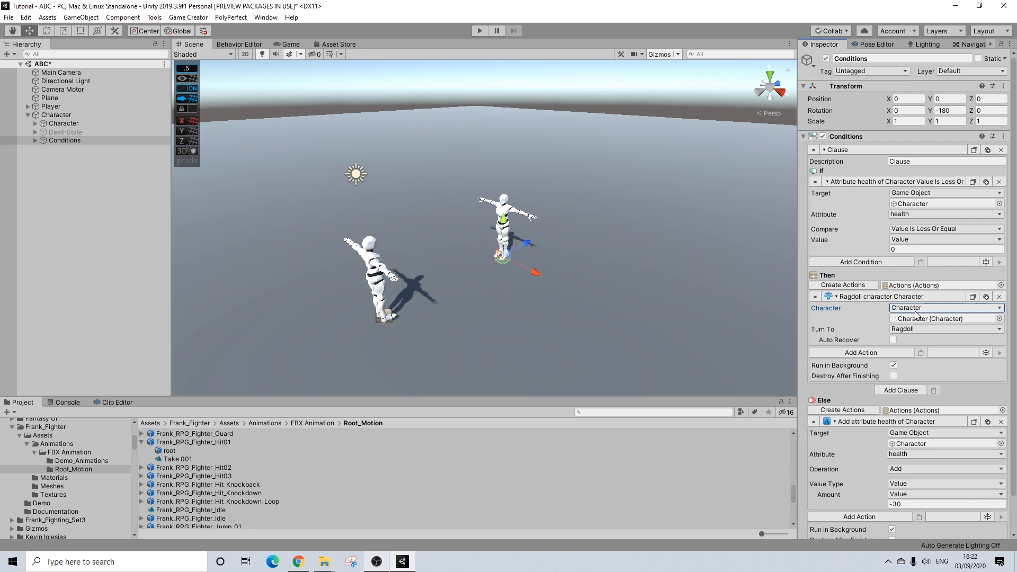
{"action": "left_click", "coordinate": [999, 319]}
{"action": "left_click", "coordinate": [439, 275]}
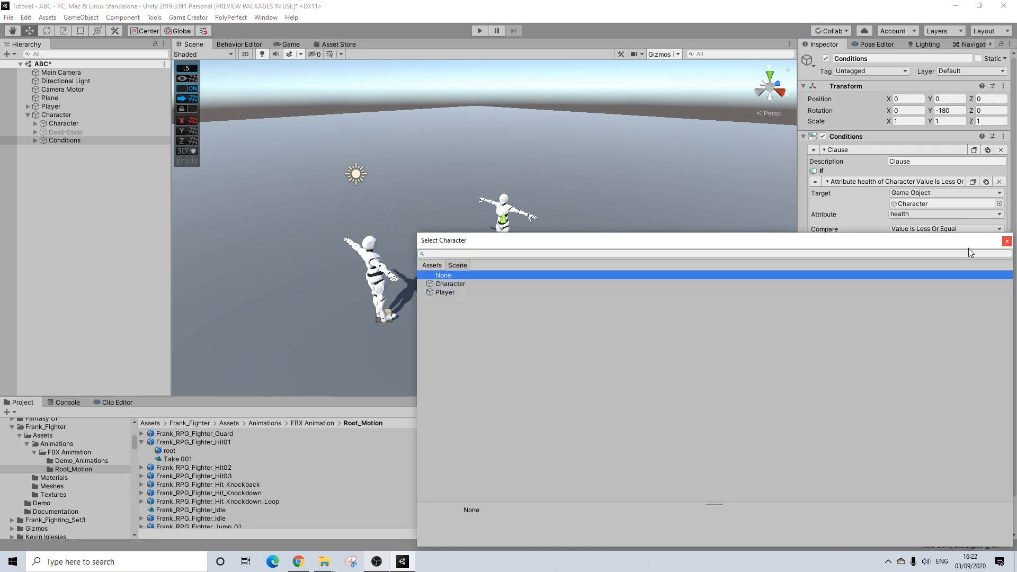
{"action": "left_click", "coordinate": [1006, 242]}
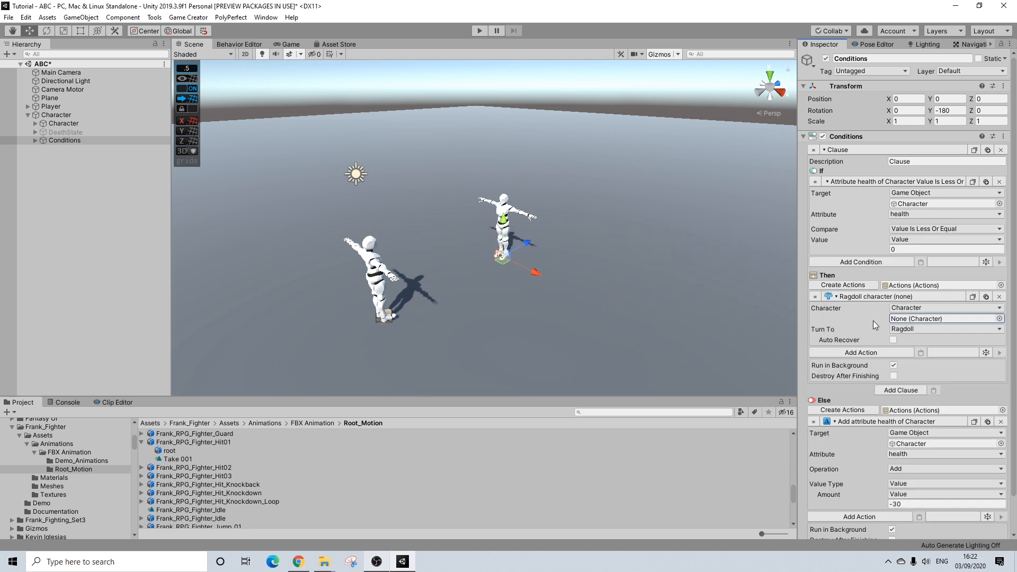
Step: Replace the ragdoll action in the Then branch with a Set Active action that sets the Character object inactive
{"action": "left_click", "coordinate": [860, 353]}
{"action": "type", "text": "set"}
{"action": "left_click", "coordinate": [838, 425]}
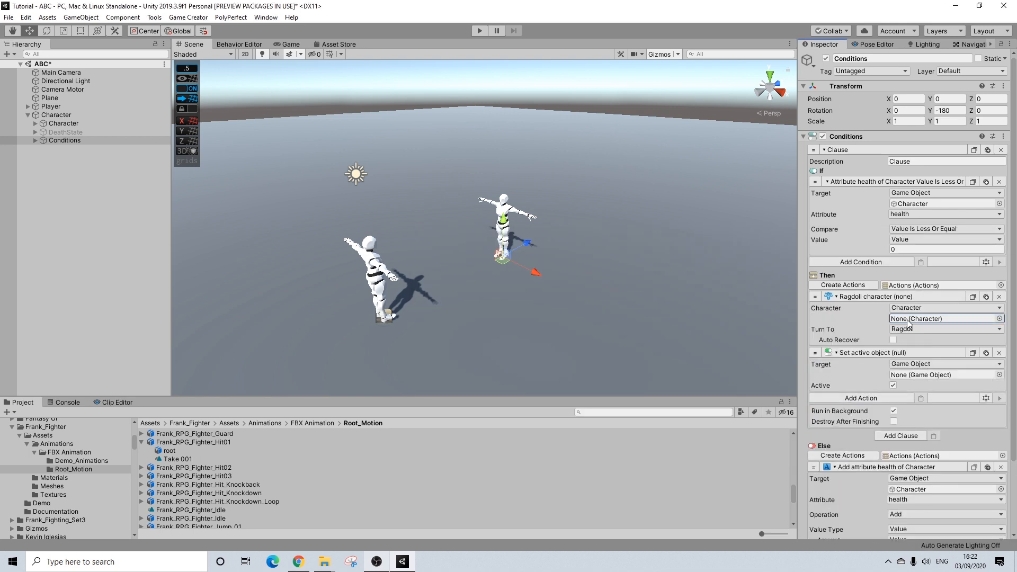
{"action": "left_click", "coordinate": [999, 297]}
{"action": "left_click_drag", "start_coordinate": [42, 132], "coordinate": [923, 322]}
{"action": "left_click", "coordinate": [893, 329]}
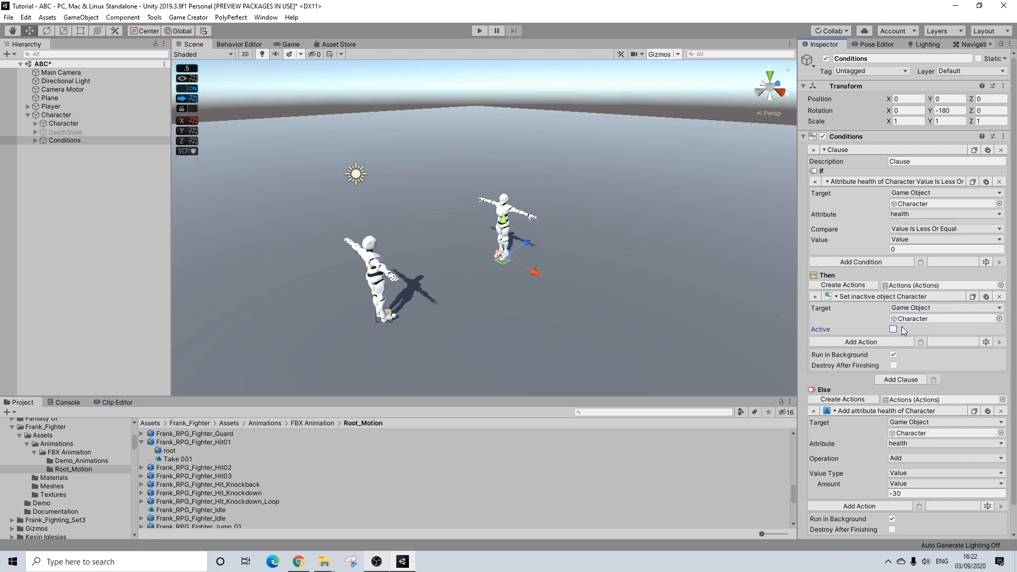
Step: Duplicate the Then branch's Set Active action, target DeathState with the copy and enable its Active option
{"action": "left_click", "coordinate": [986, 297]}
{"action": "left_click_drag", "start_coordinate": [64, 132], "coordinate": [905, 367]}
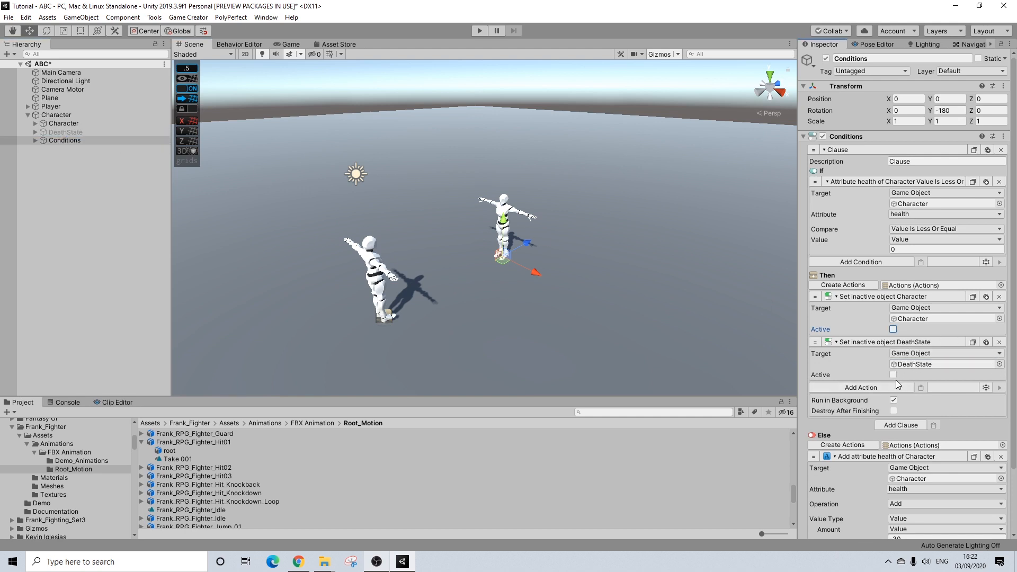
{"action": "left_click", "coordinate": [894, 375]}
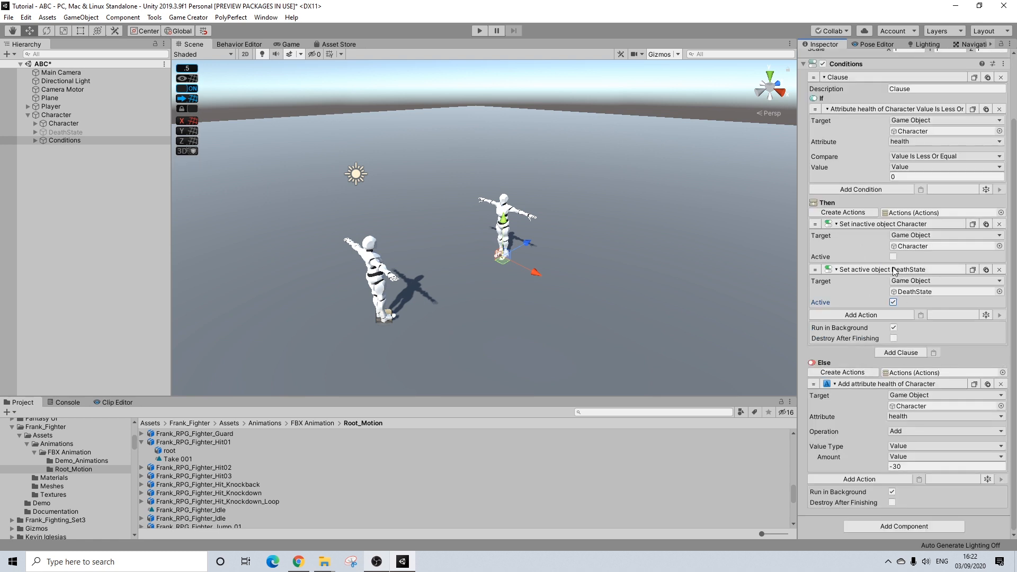
Step: Add a Character State action to the Else branch and assign the enemy Character as its character
{"action": "scroll", "coordinate": [919, 259], "scroll_direction": "down", "scroll_amount": 3}
{"action": "left_click", "coordinate": [875, 480]}
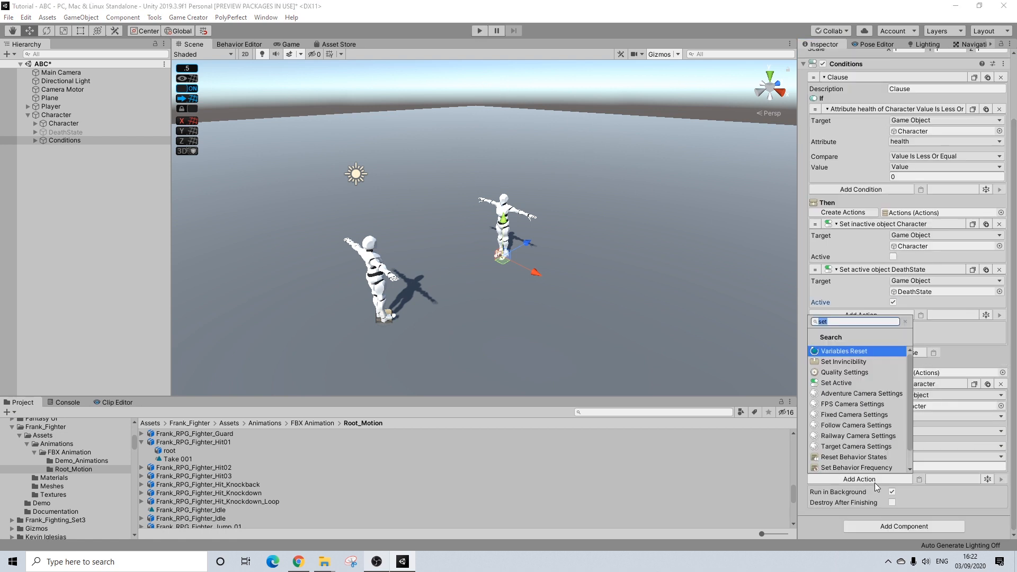
{"action": "type", "text": "state"}
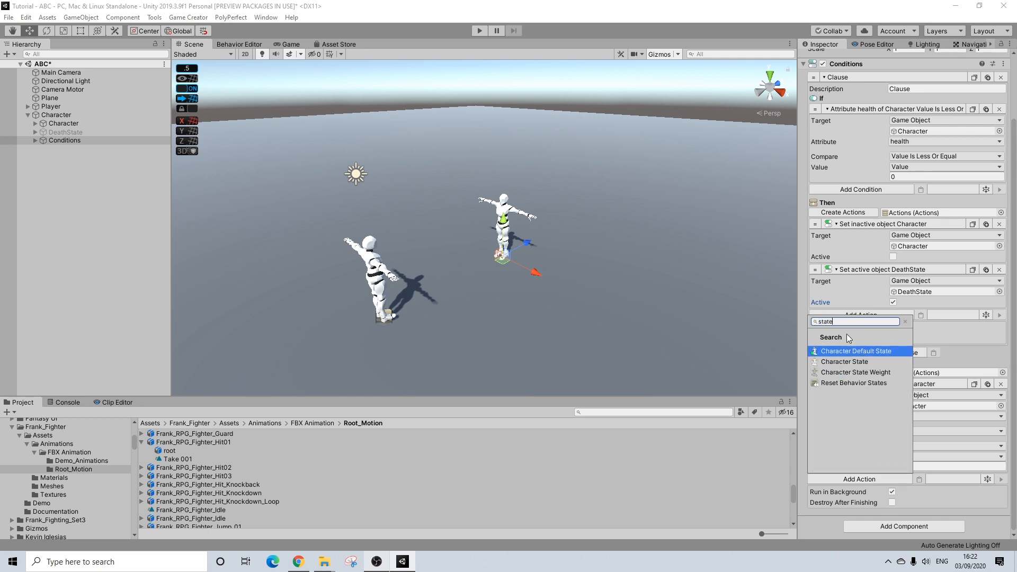
{"action": "left_click", "coordinate": [843, 360]}
{"action": "scroll", "coordinate": [937, 460], "scroll_direction": "down", "scroll_amount": 3}
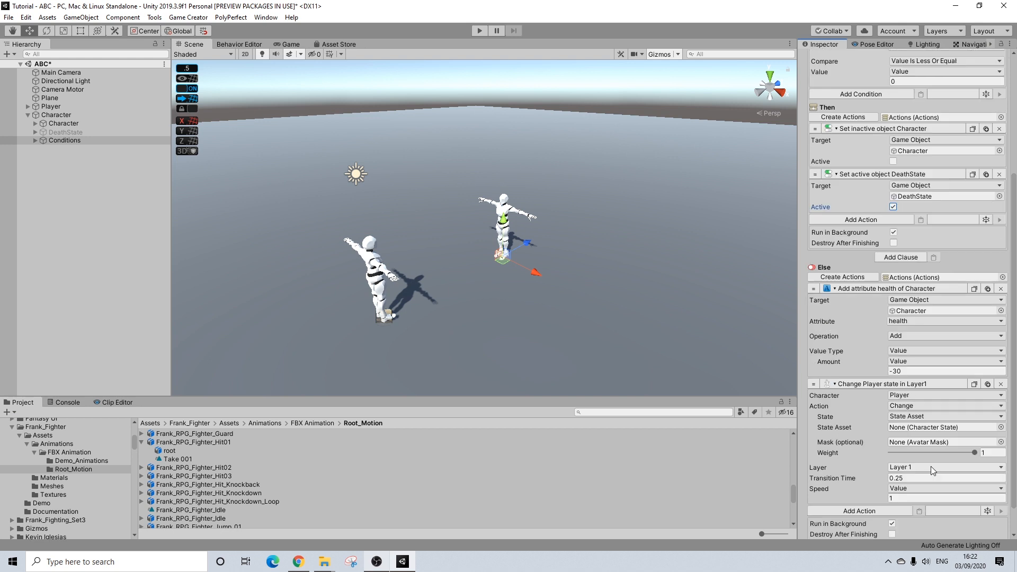
{"action": "left_click", "coordinate": [932, 395]}
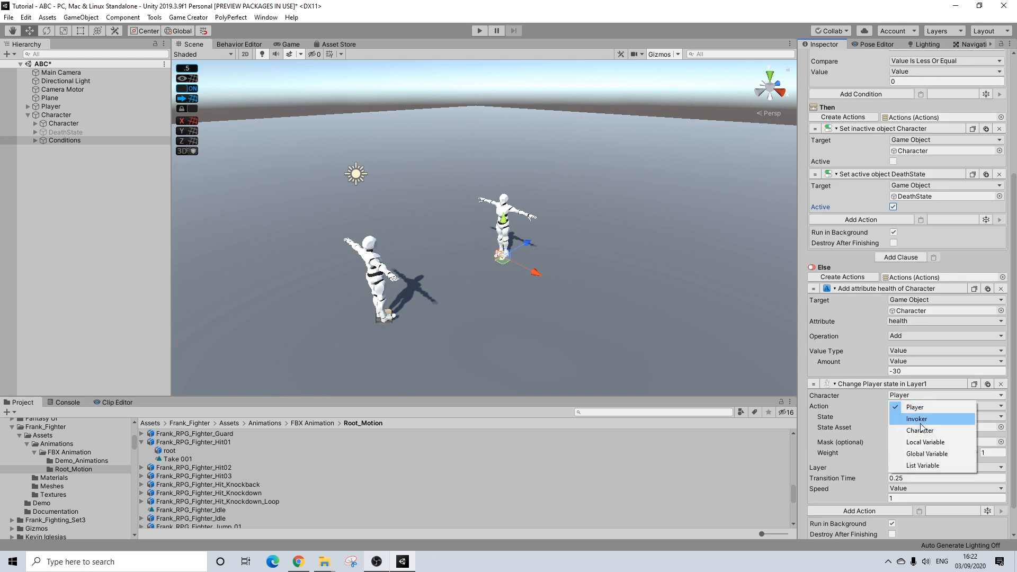
{"action": "left_click", "coordinate": [914, 411]}
{"action": "left_click_drag", "start_coordinate": [64, 124], "coordinate": [926, 408]}
Step: Set the character state action's State to Animation Clip and assign Take 001 from Frank_RPG_Fighter_Hit01 as its State Clip
{"action": "left_click", "coordinate": [909, 427]}
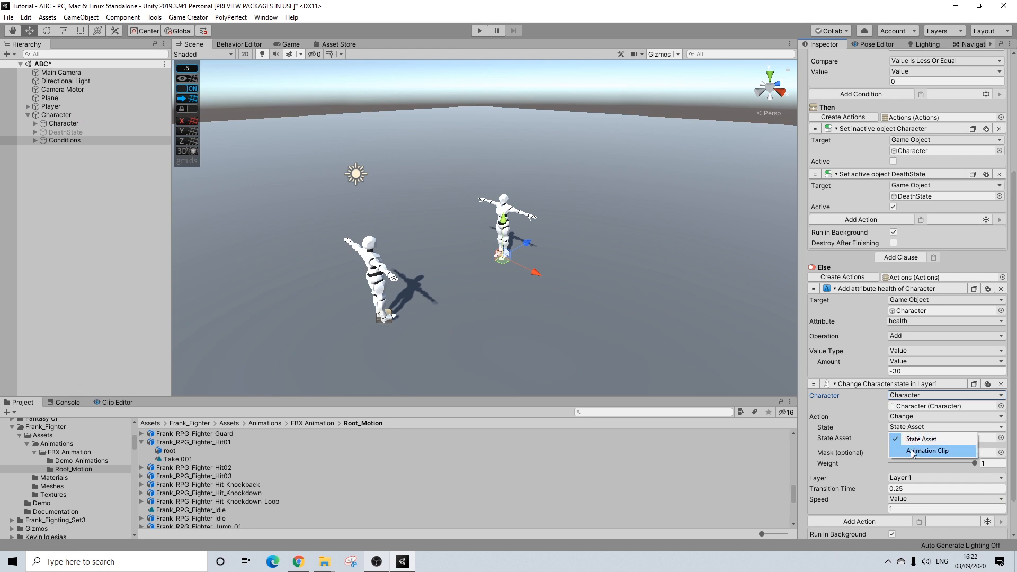
{"action": "left_click", "coordinate": [921, 447]}
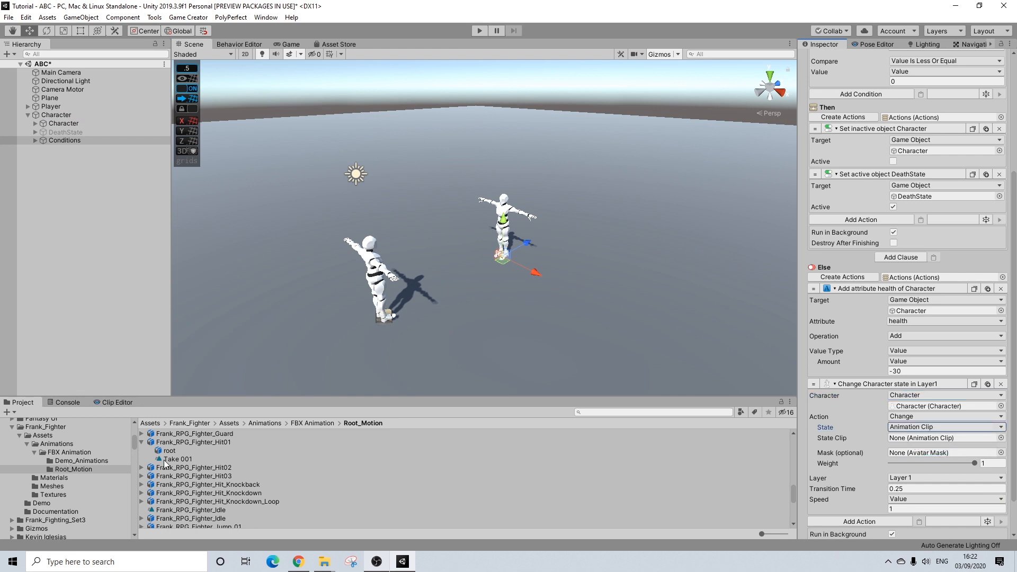
{"action": "left_click_drag", "start_coordinate": [201, 460], "coordinate": [933, 438]}
{"action": "left_click", "coordinate": [901, 489]}
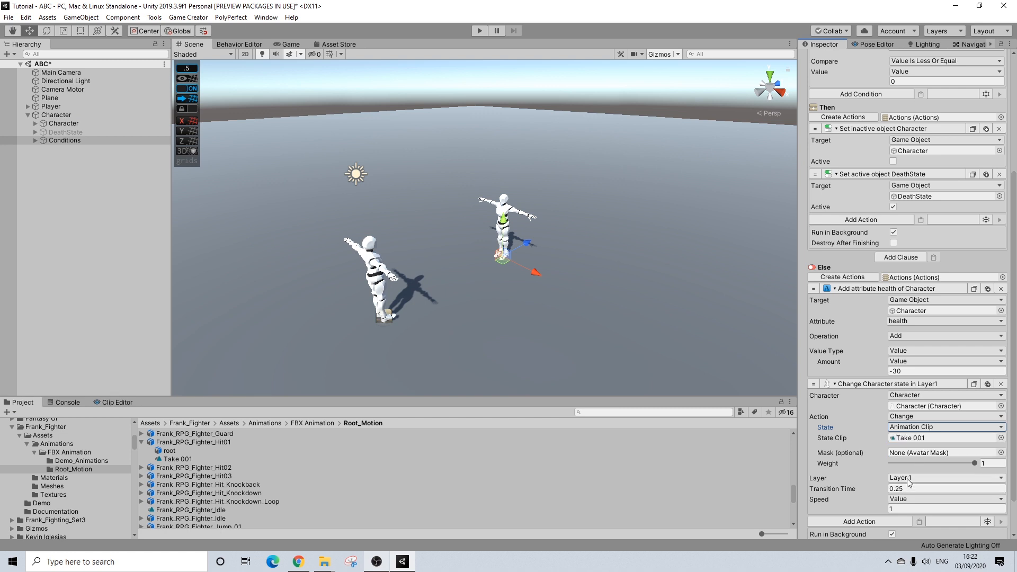
{"action": "left_click", "coordinate": [477, 35]}
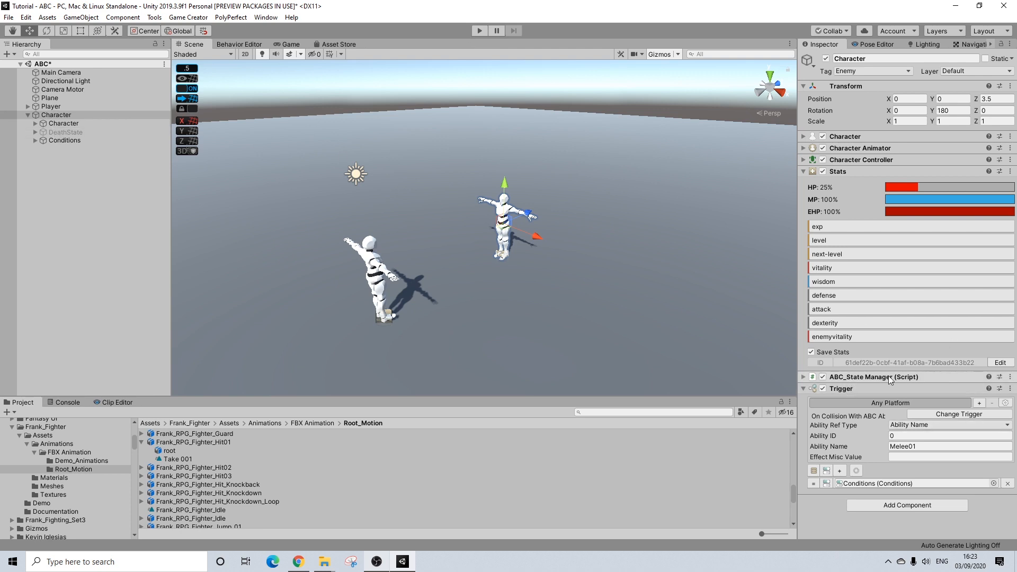
Step: Change the Health Integration Type in the enemy Character's ABC State Manager from Game Creator to ABC
{"action": "left_click", "coordinate": [891, 376]}
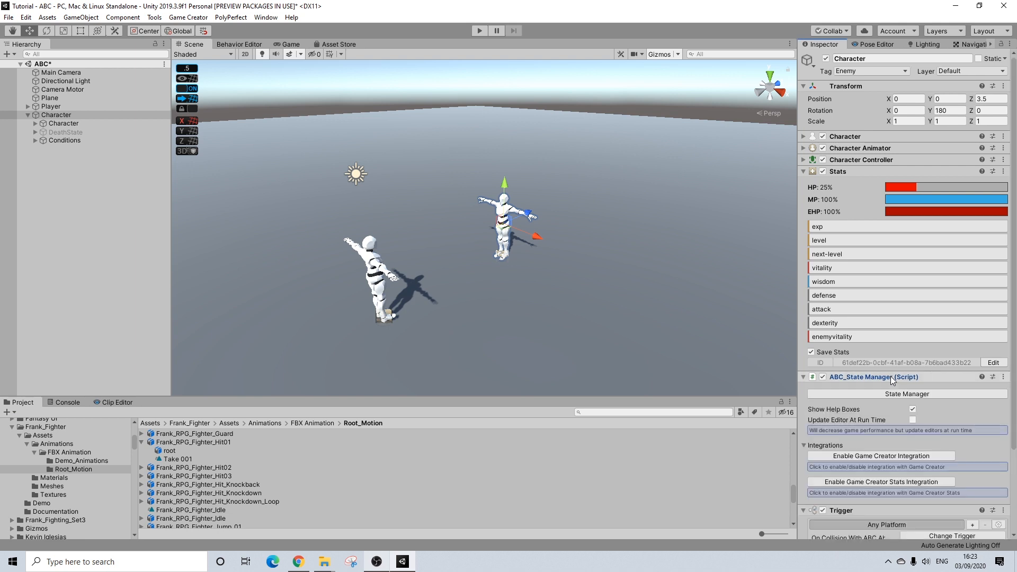
{"action": "left_click", "coordinate": [891, 394]}
{"action": "left_click", "coordinate": [379, 151]}
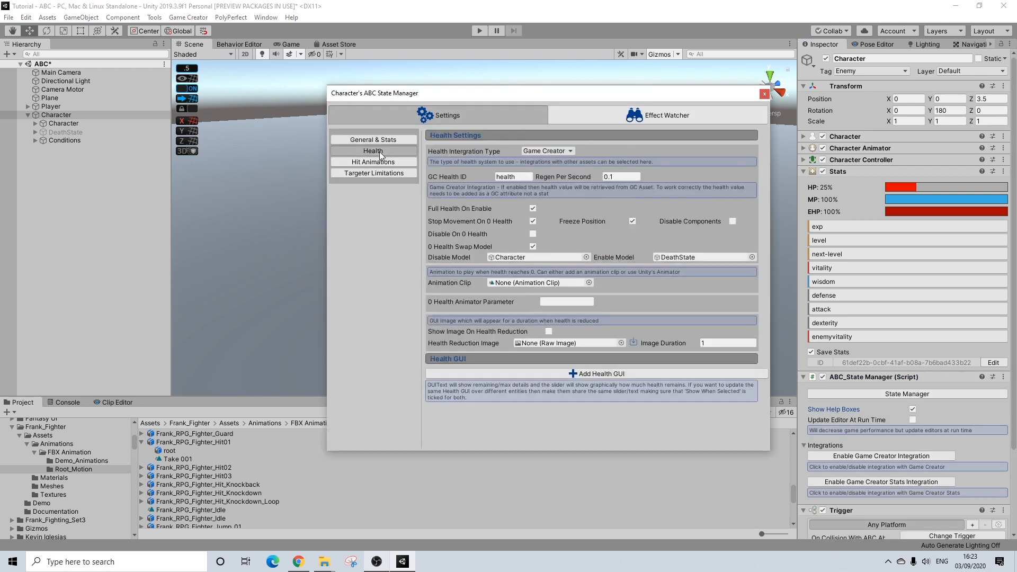
{"action": "left_click", "coordinate": [541, 152]}
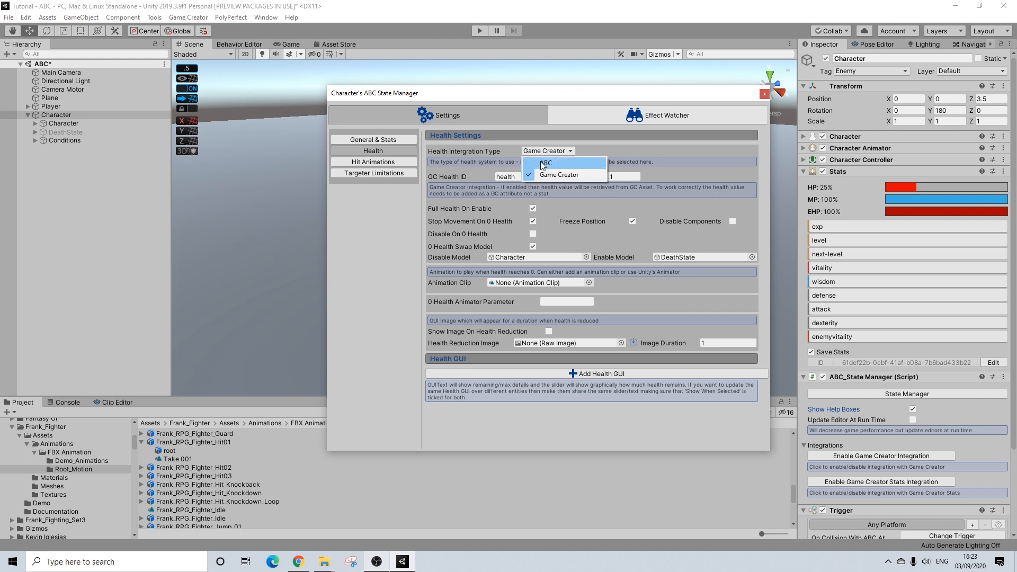
{"action": "left_click", "coordinate": [543, 164]}
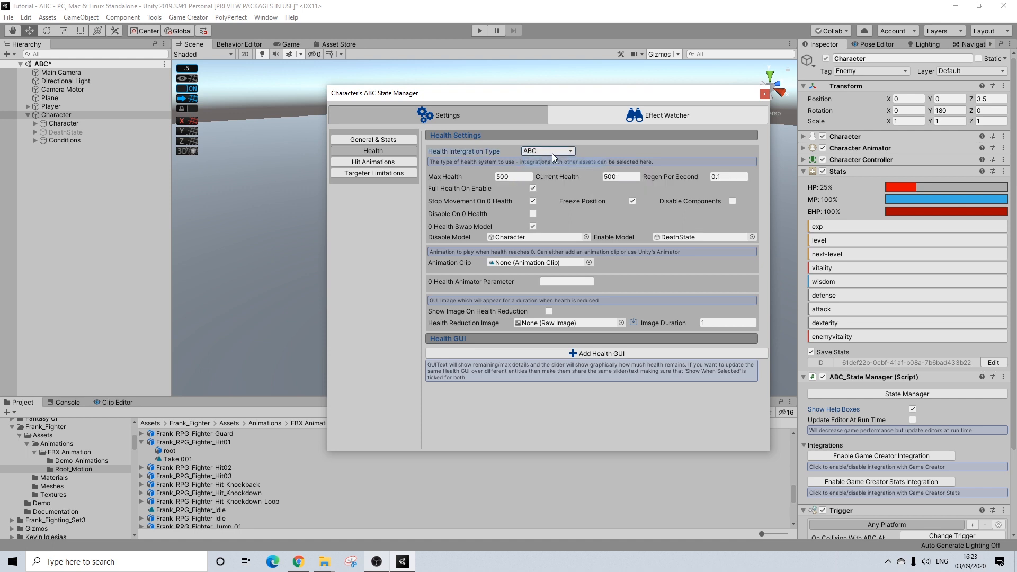
{"action": "left_click", "coordinate": [764, 93]}
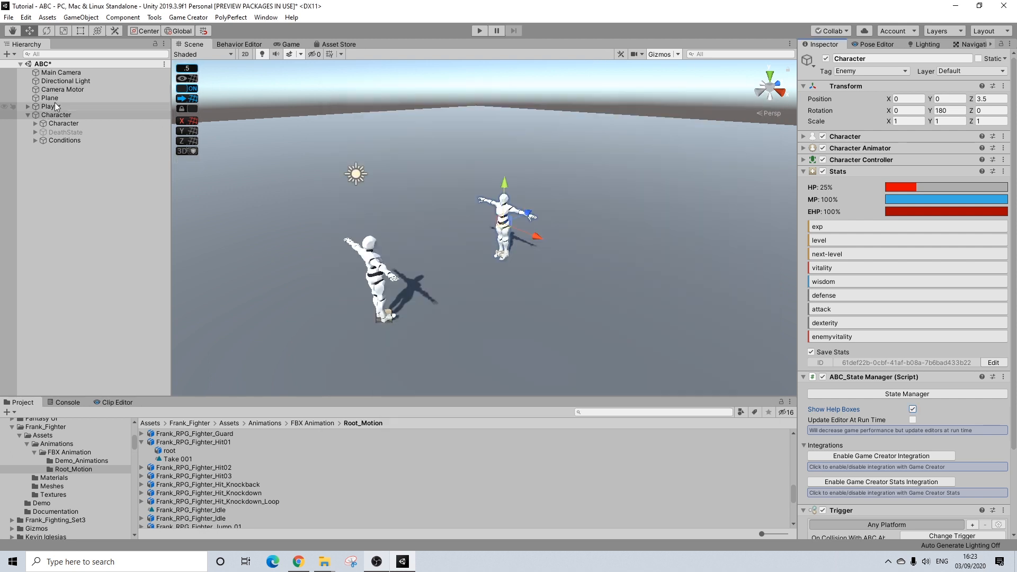
Step: Review the collider settings of the Player's Melee01 ability in the ABC Ability Manager
{"action": "scroll", "coordinate": [907, 307], "scroll_direction": "down", "scroll_amount": 4}
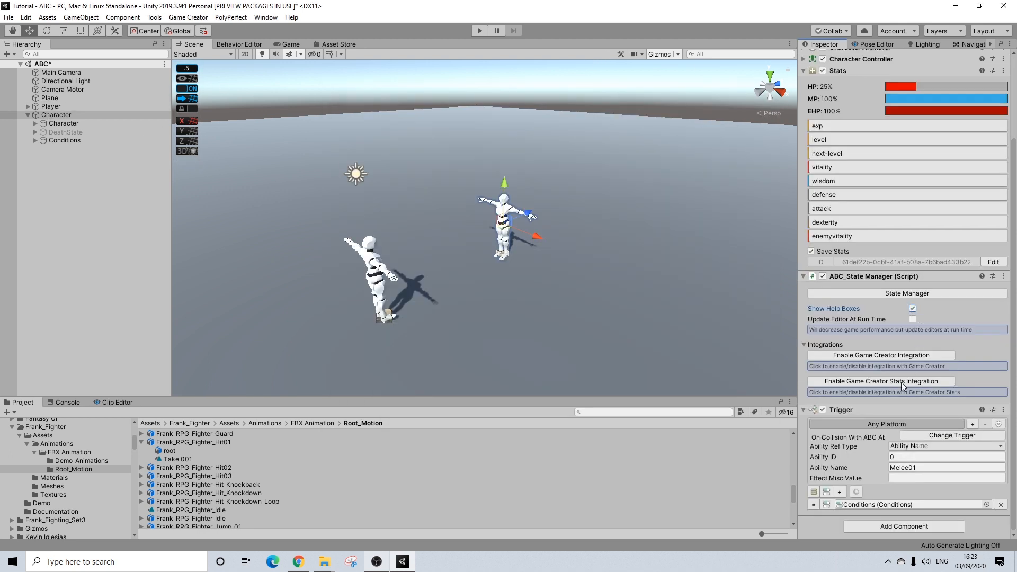
{"action": "left_click", "coordinate": [51, 106]}
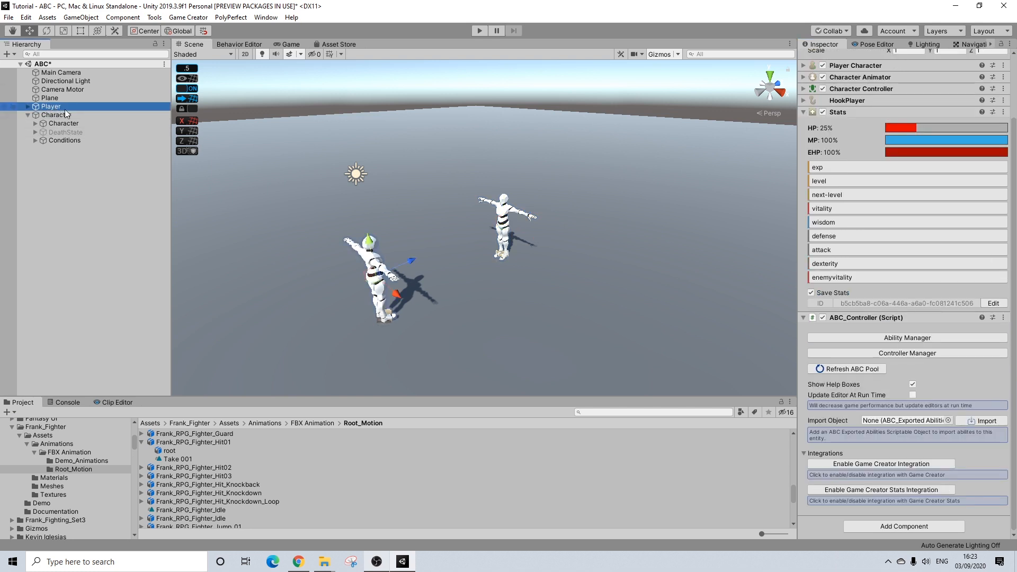
{"action": "left_click", "coordinate": [885, 337]}
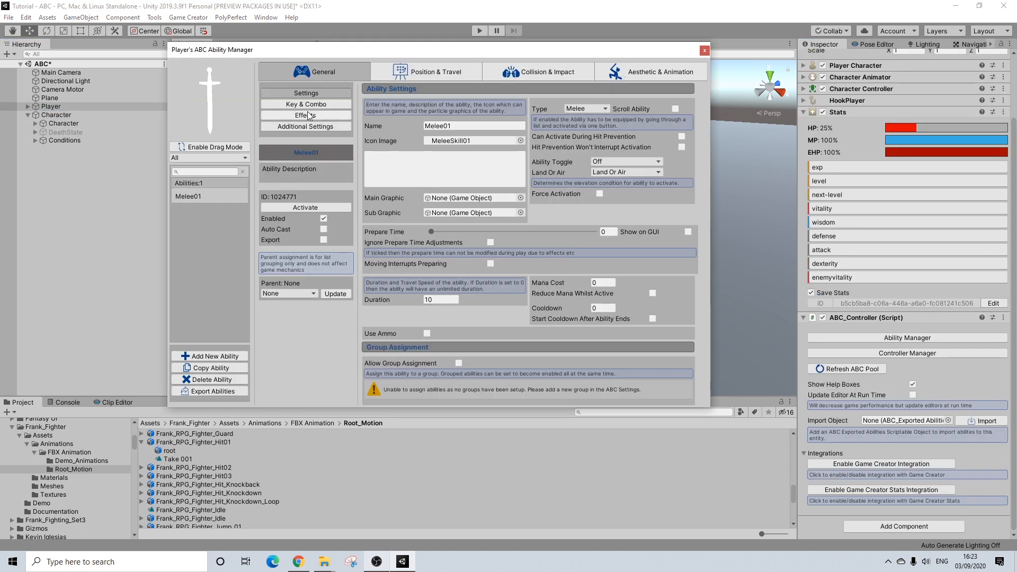
{"action": "left_click", "coordinate": [512, 75]}
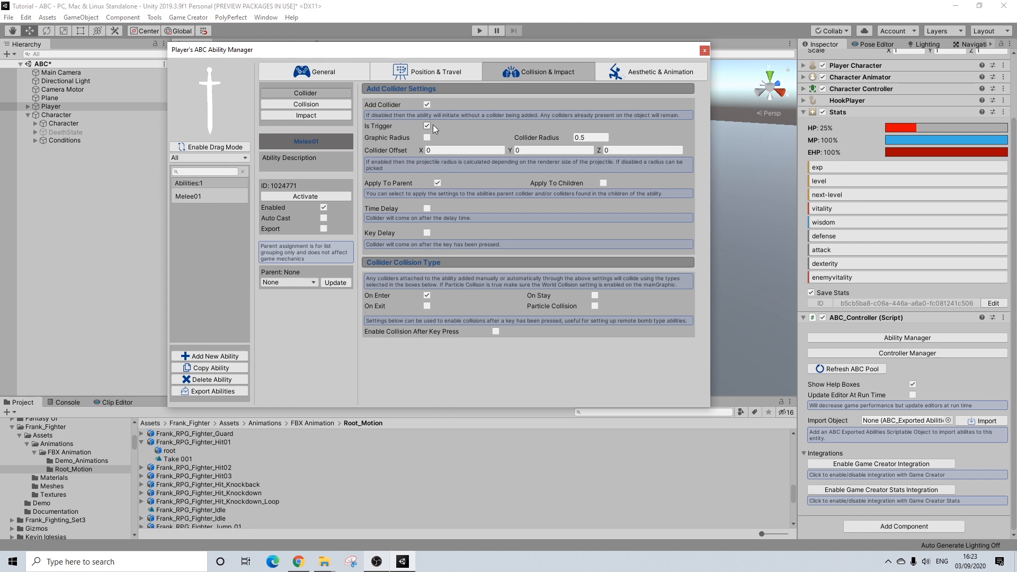
{"action": "left_click", "coordinate": [705, 50]}
Step: Play-test the scene by walking the player up to the enemy and attacking it
{"action": "left_click", "coordinate": [476, 32]}
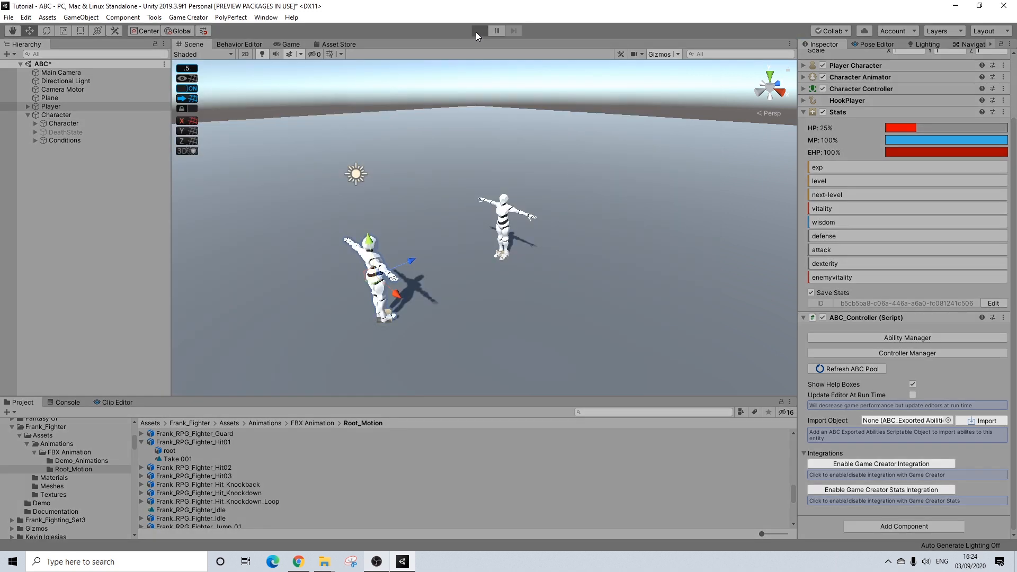
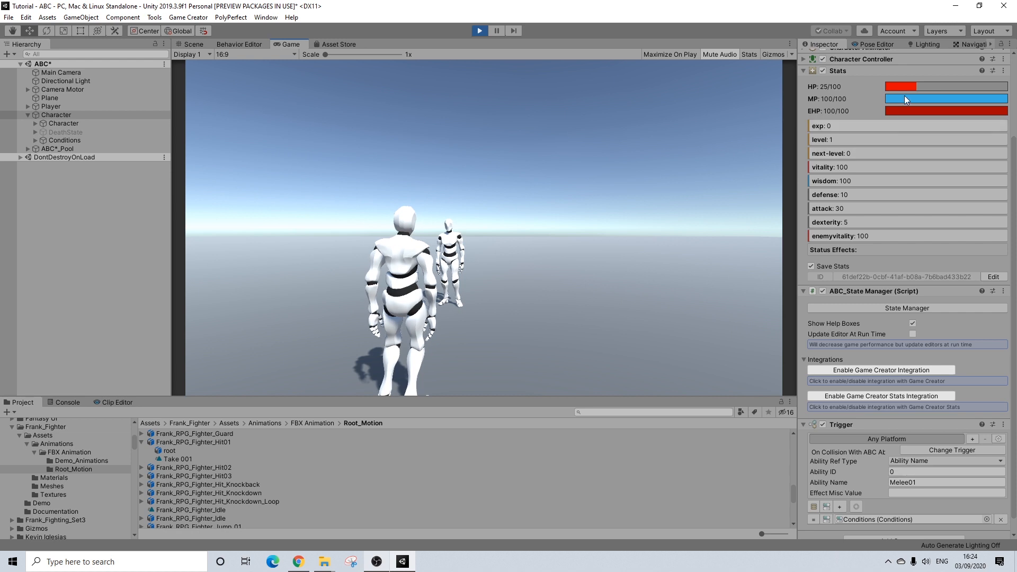
{"action": "key", "text": "w"}
{"action": "left_click", "coordinate": [458, 197]}
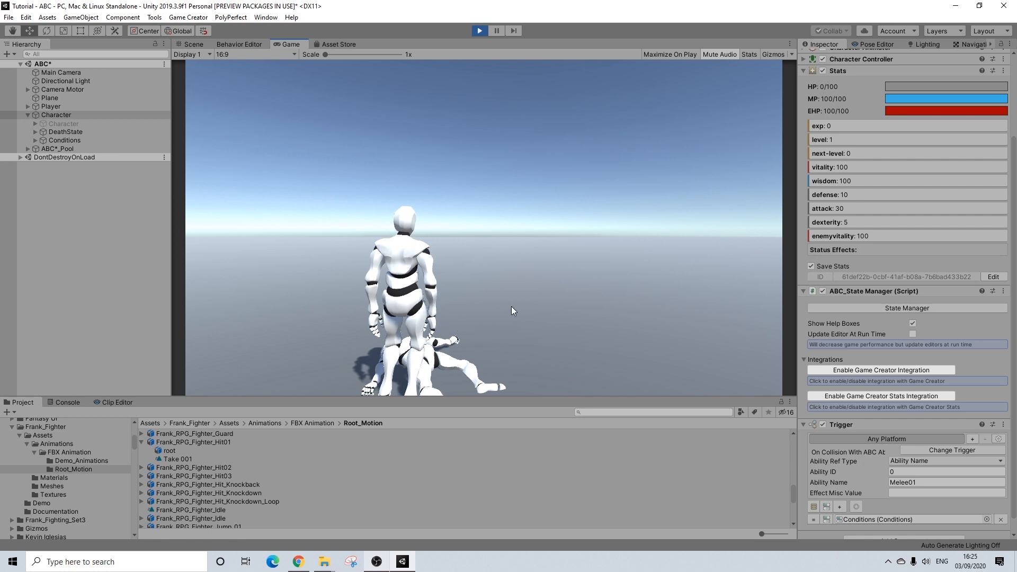
Step: Run the player around in several directions and bring it back to the enemy to test movement
{"action": "key", "text": "s"}
{"action": "key", "text": "d"}
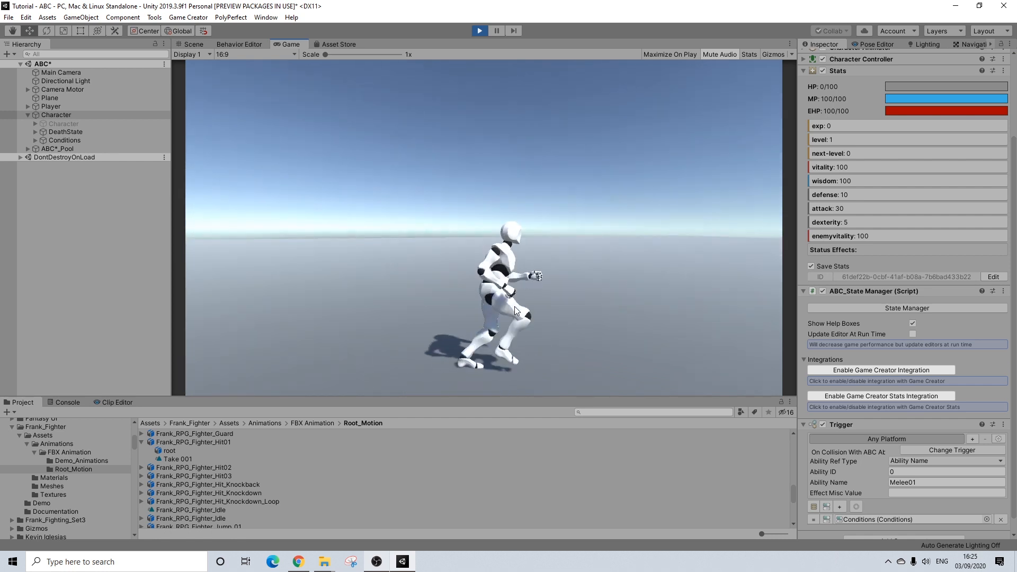
{"action": "key", "text": "a"}
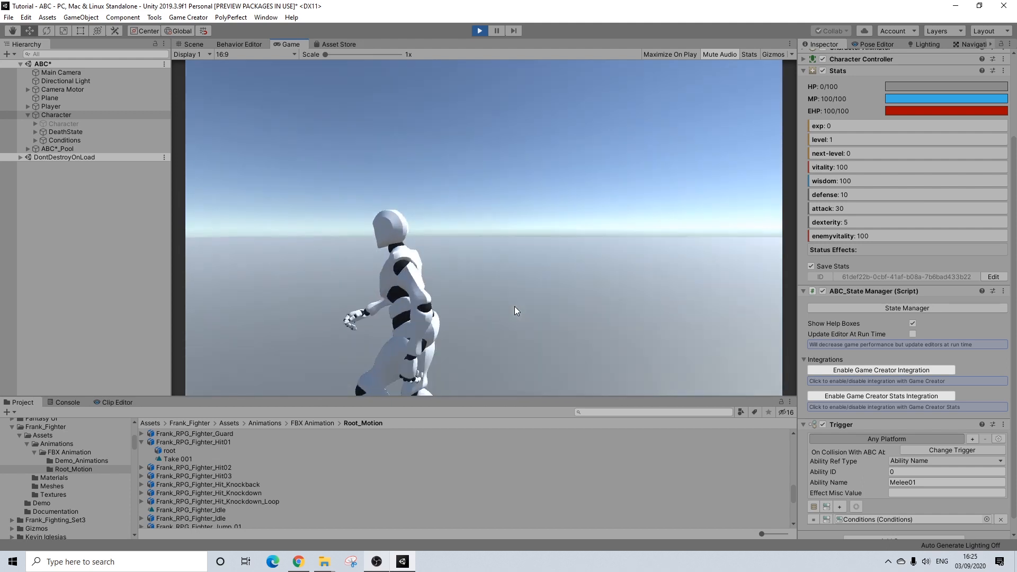
{"action": "key", "text": "w"}
{"action": "key", "text": "s"}
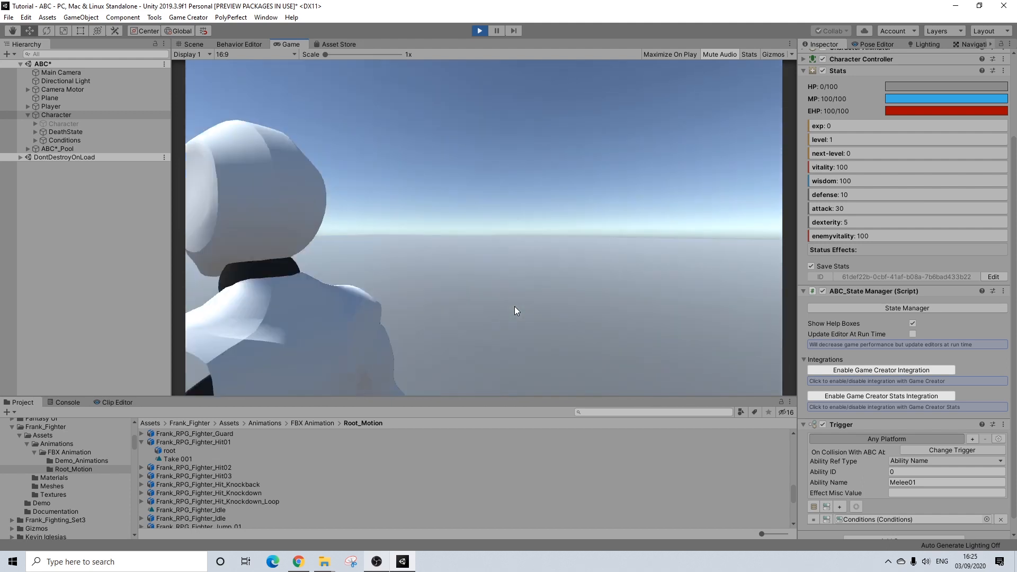
{"action": "key", "text": "w"}
{"action": "key", "text": "d"}
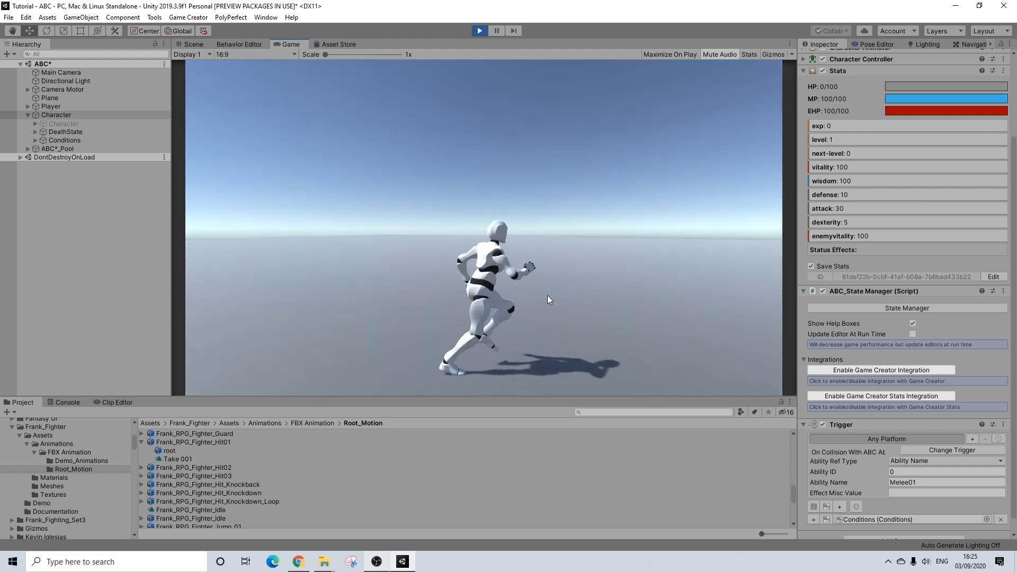
{"action": "key", "text": "w"}
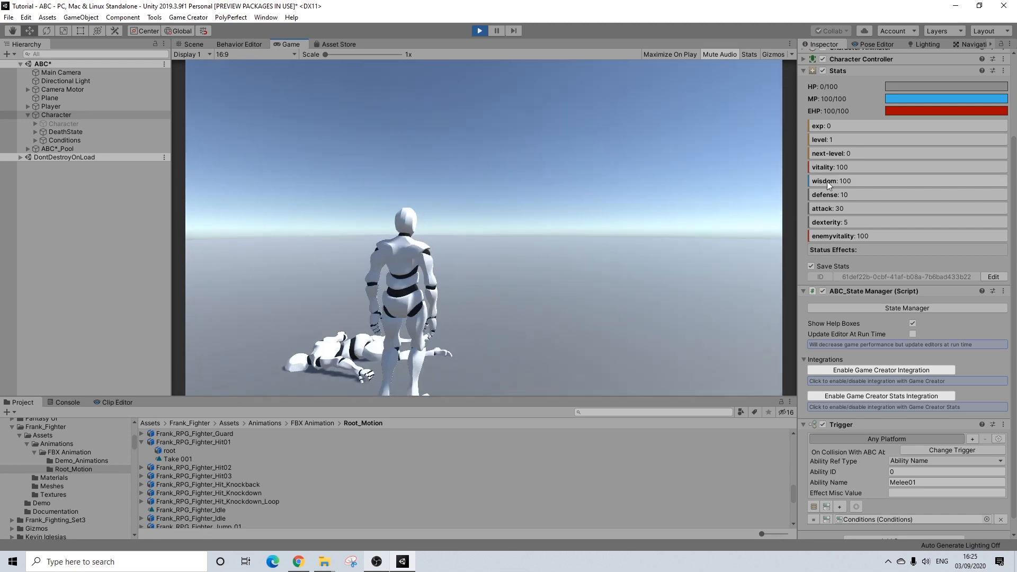
Step: Collapse the enemy Character's Stats and ABC State Manager components to examine its Melee01 collision trigger
{"action": "scroll", "coordinate": [838, 202], "scroll_direction": "down", "scroll_amount": 2}
{"action": "scroll", "coordinate": [878, 232], "scroll_direction": "up", "scroll_amount": 5}
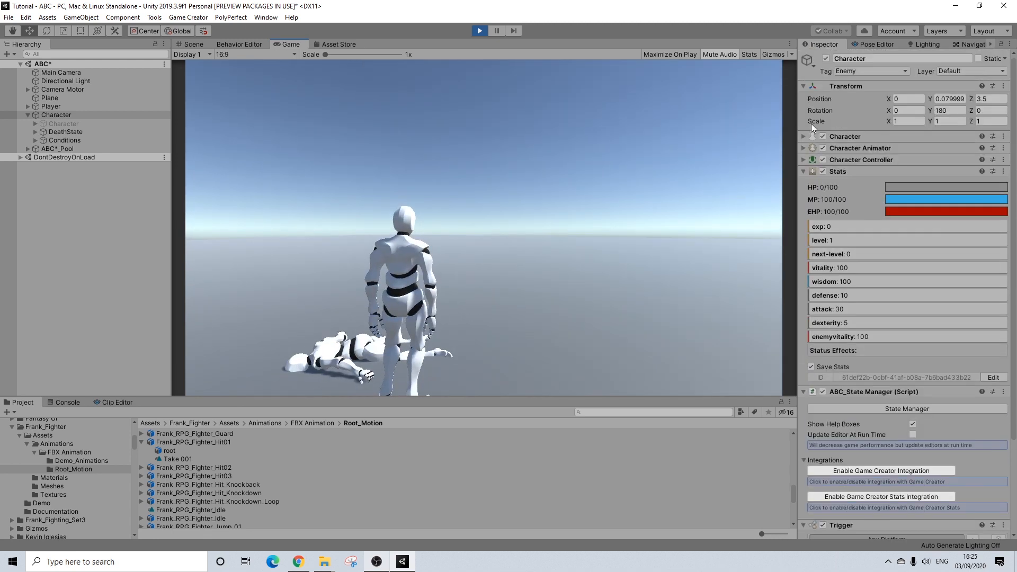
{"action": "left_click", "coordinate": [848, 170]}
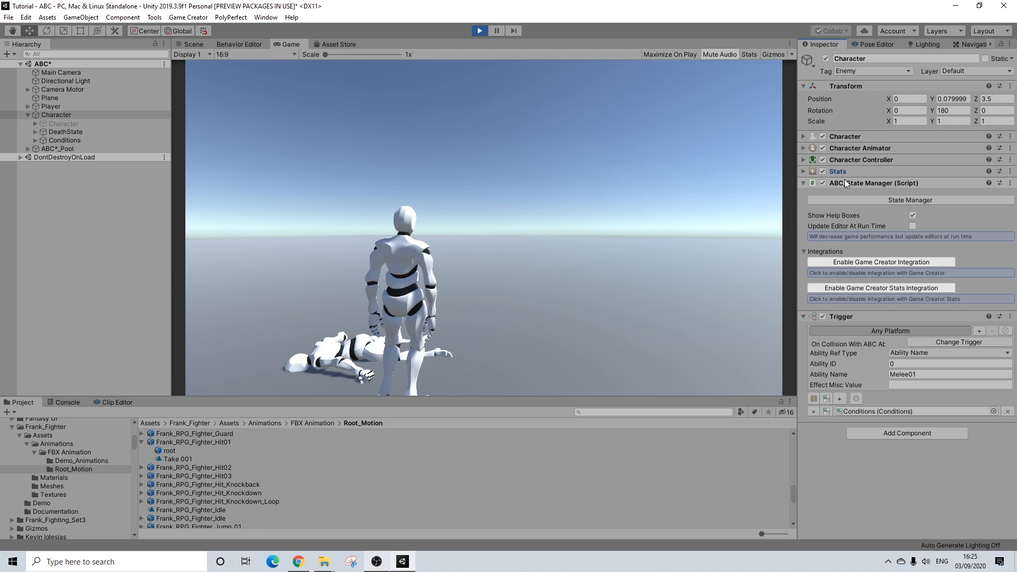
{"action": "left_click", "coordinate": [846, 183]}
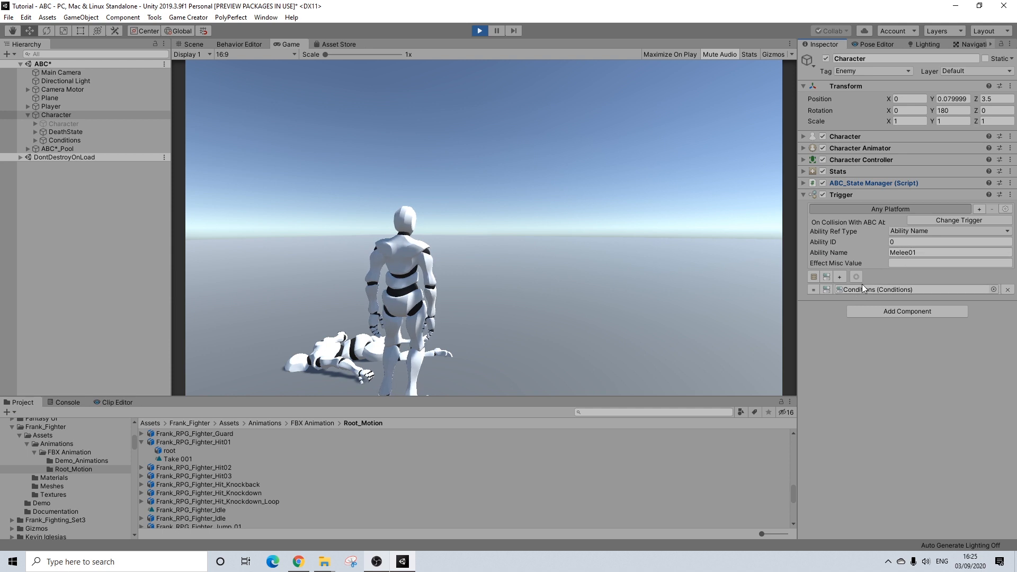
Step: Inspect the components of the ABC pool, the Player and the enemy Character while the scene is playing
{"action": "left_click", "coordinate": [56, 146]}
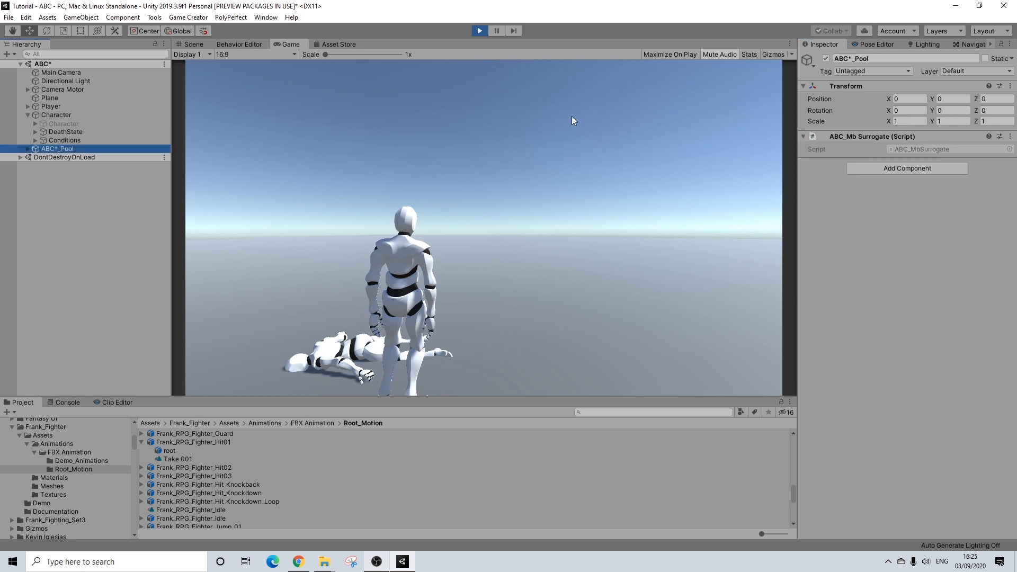
{"action": "left_click", "coordinate": [63, 132]}
{"action": "left_click", "coordinate": [55, 115]}
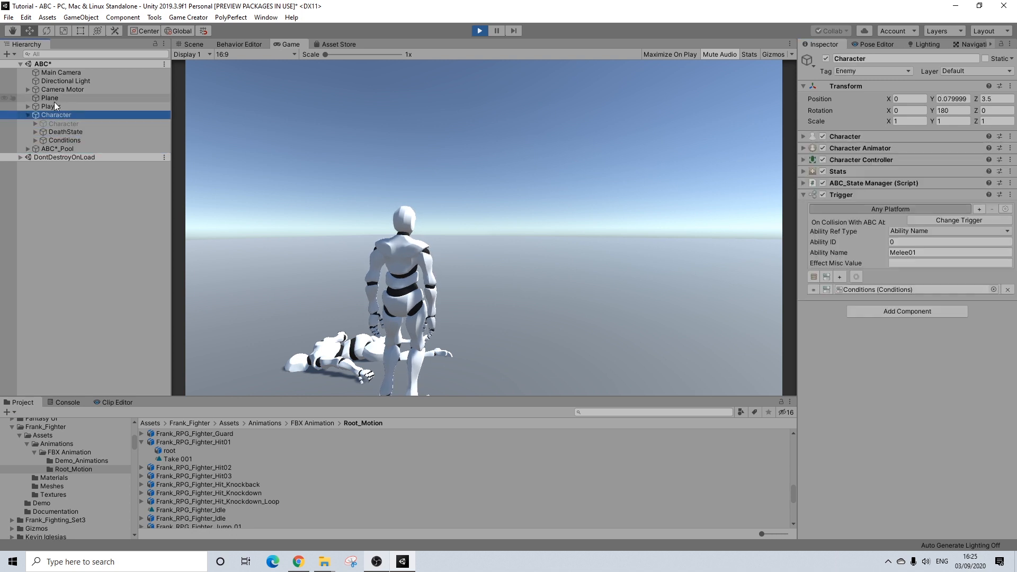
{"action": "left_click", "coordinate": [49, 106]}
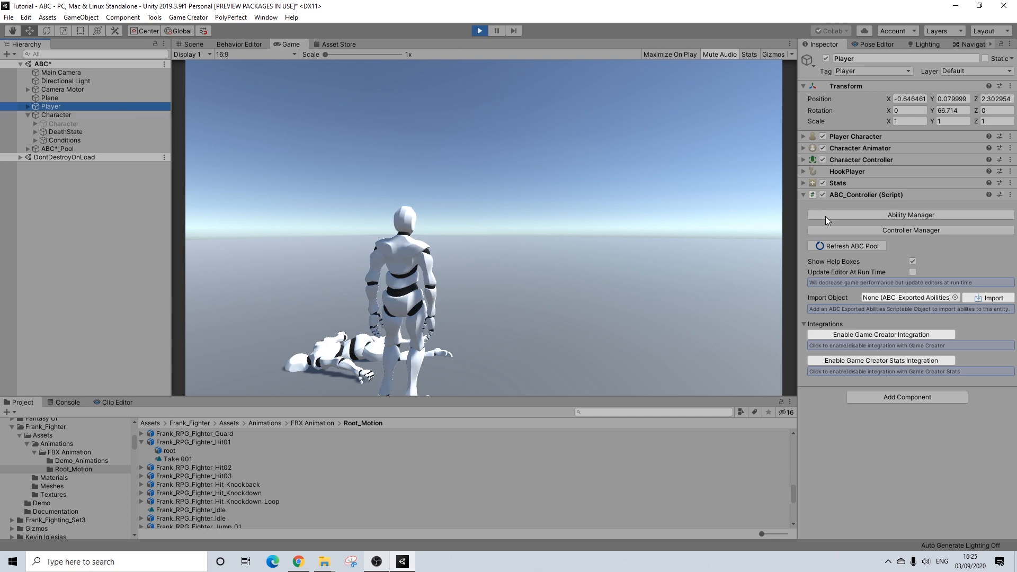
{"action": "left_click", "coordinate": [62, 149]}
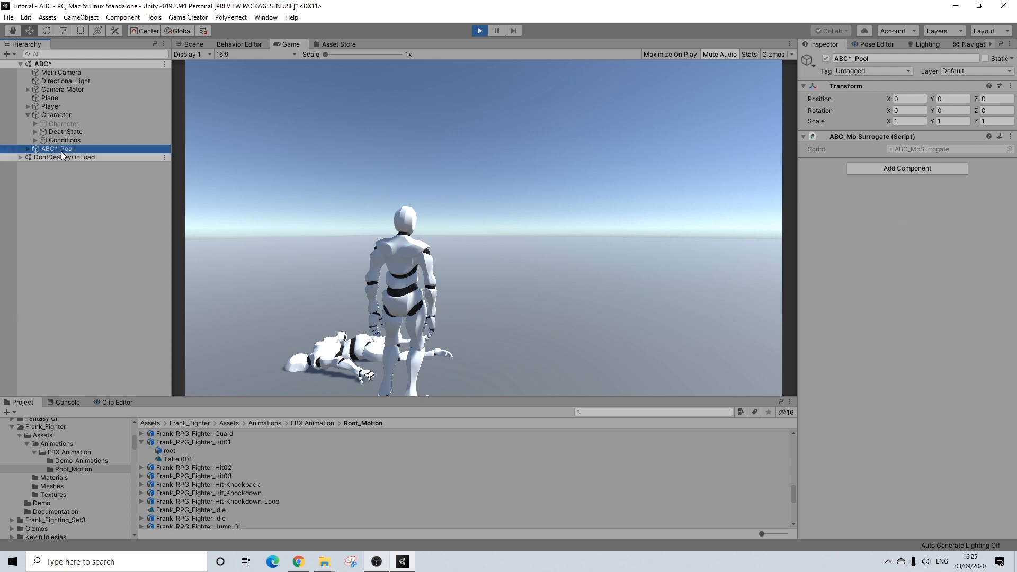
{"action": "left_click", "coordinate": [53, 115]}
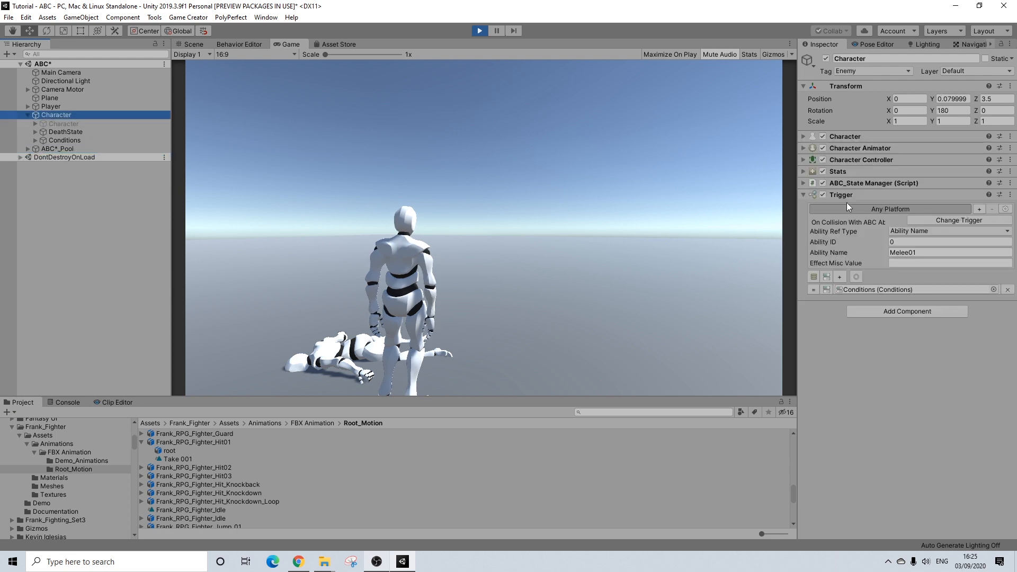
Step: Examine the hit animation settings in the enemy Character's ABC State Manager
{"action": "left_click", "coordinate": [860, 182]}
{"action": "left_click", "coordinate": [907, 201]}
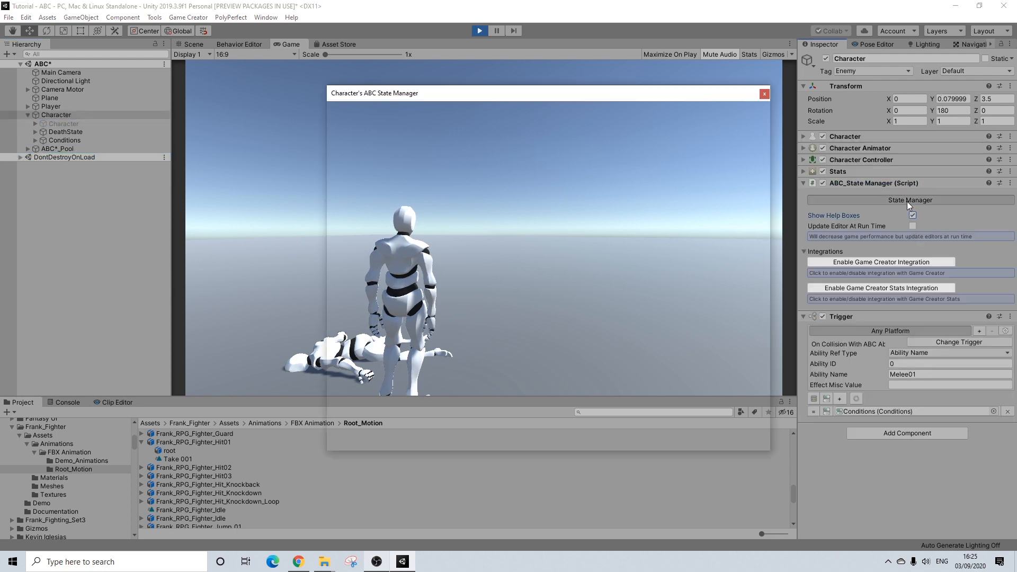
{"action": "left_click", "coordinate": [364, 162]}
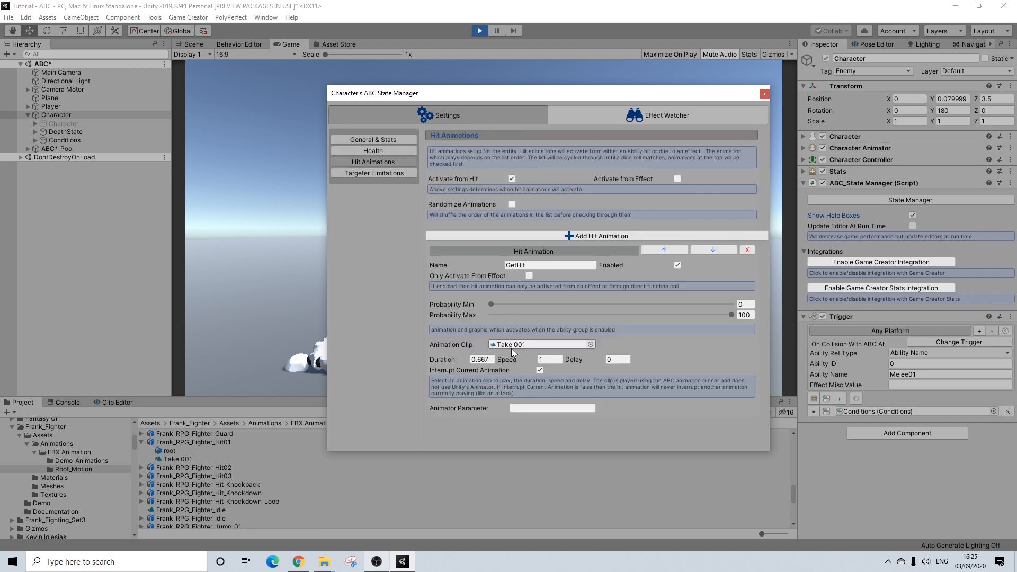
Step: Set the enemy's Health Integration Type to Game Creator and review the General & Stats settings
{"action": "left_click", "coordinate": [381, 152]}
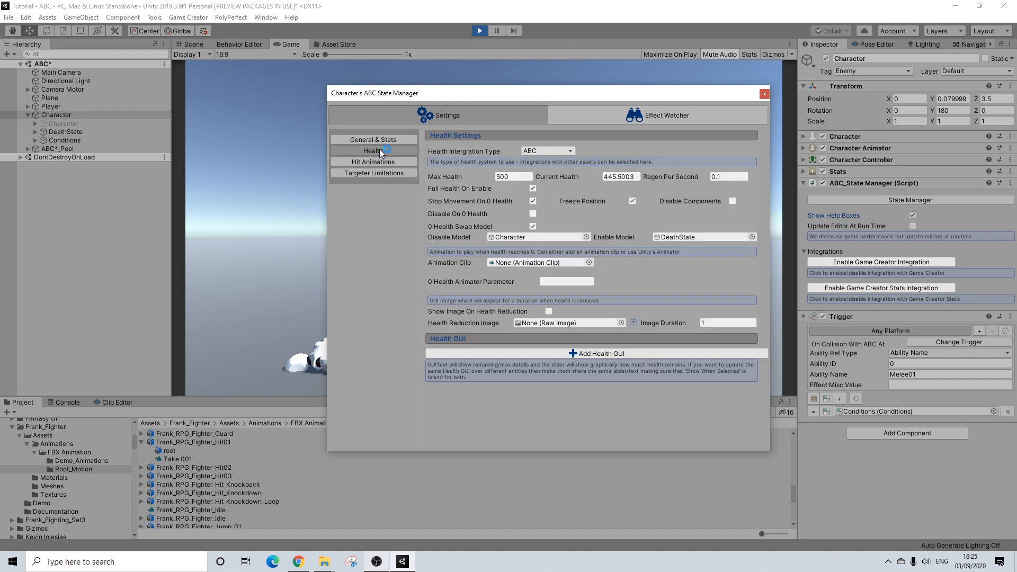
{"action": "left_click", "coordinate": [545, 151]}
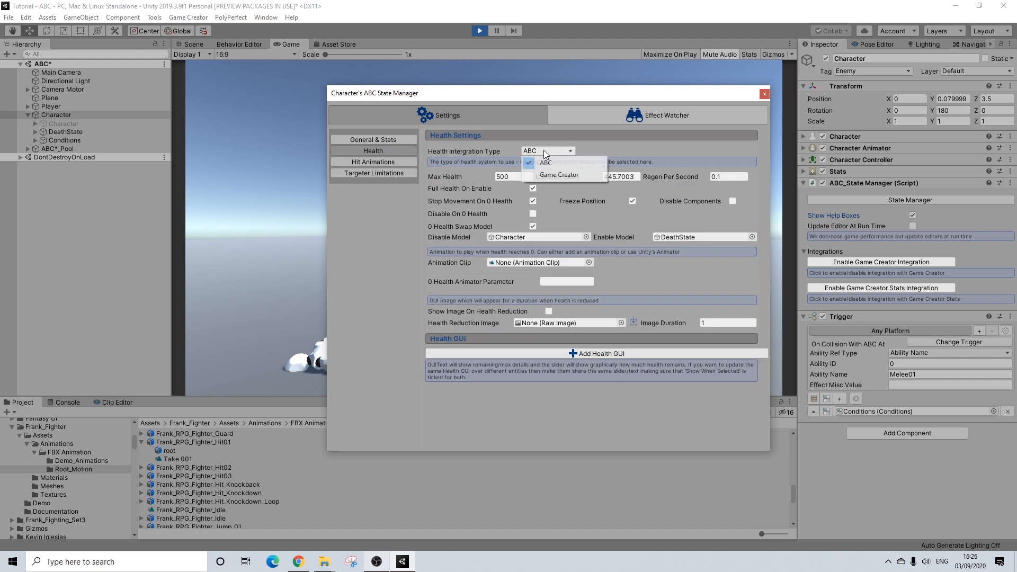
{"action": "left_click", "coordinate": [545, 173]}
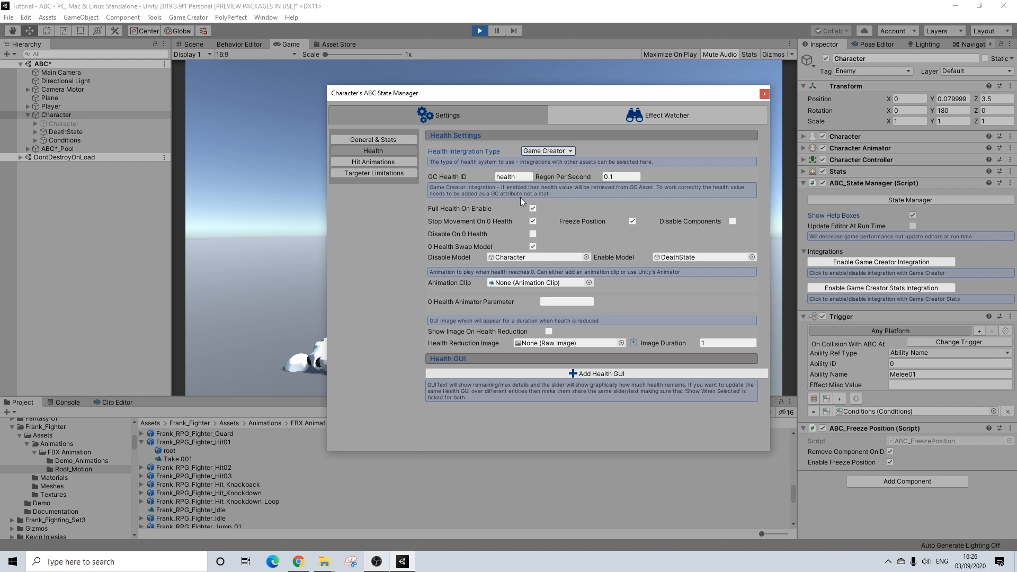
{"action": "left_click", "coordinate": [382, 139]}
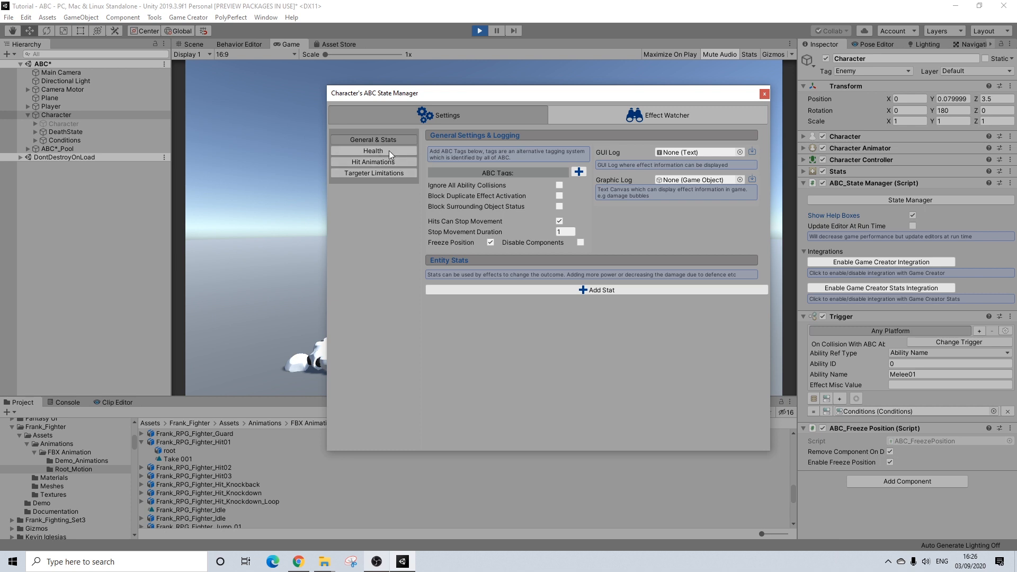
{"action": "left_click", "coordinate": [765, 95]}
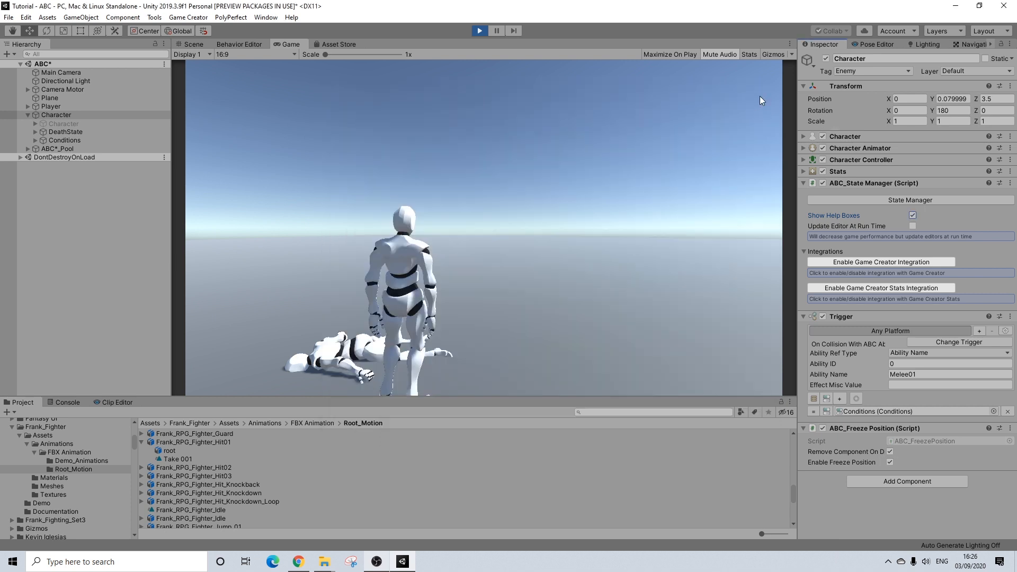